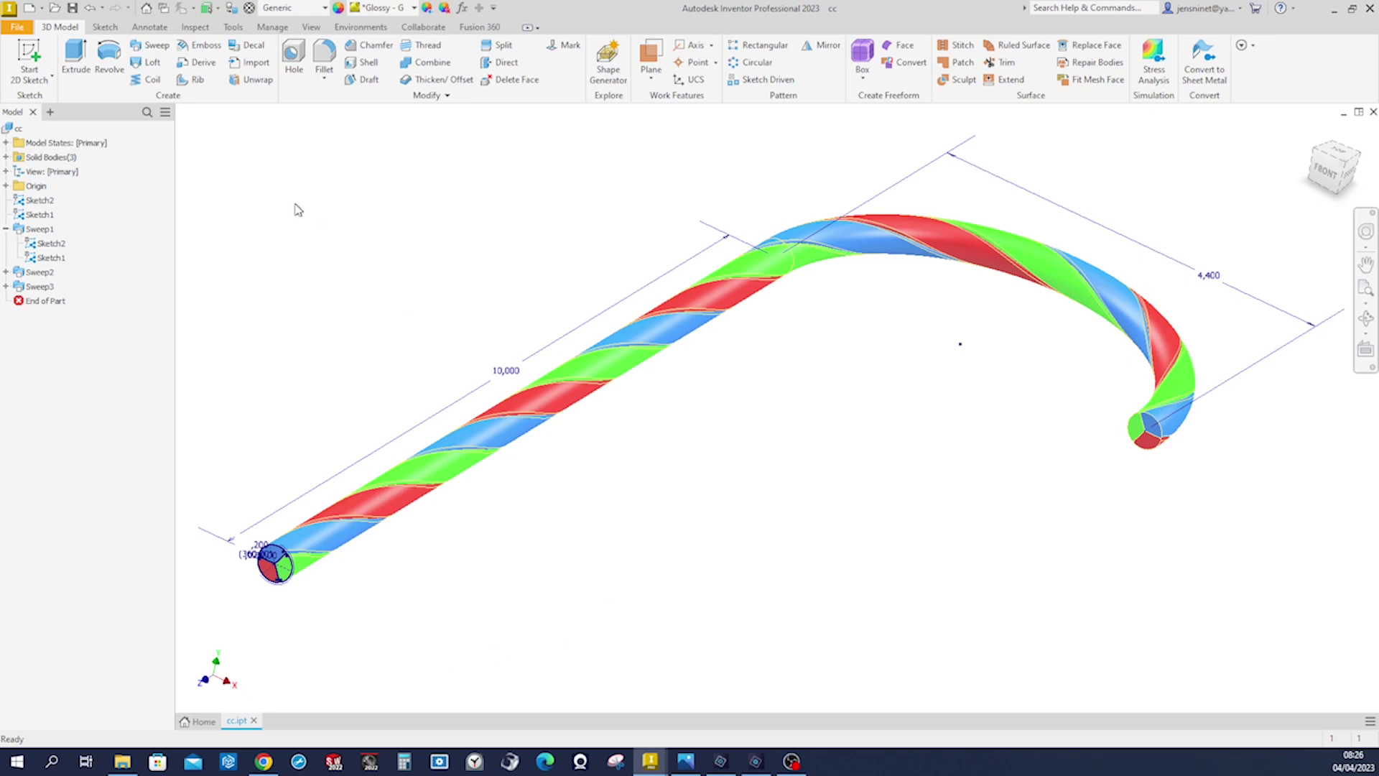
Step: Create a new part from the Standard (in).ipt template and start a sketch on the XY plane
{"action": "left_click", "coordinate": [30, 8]}
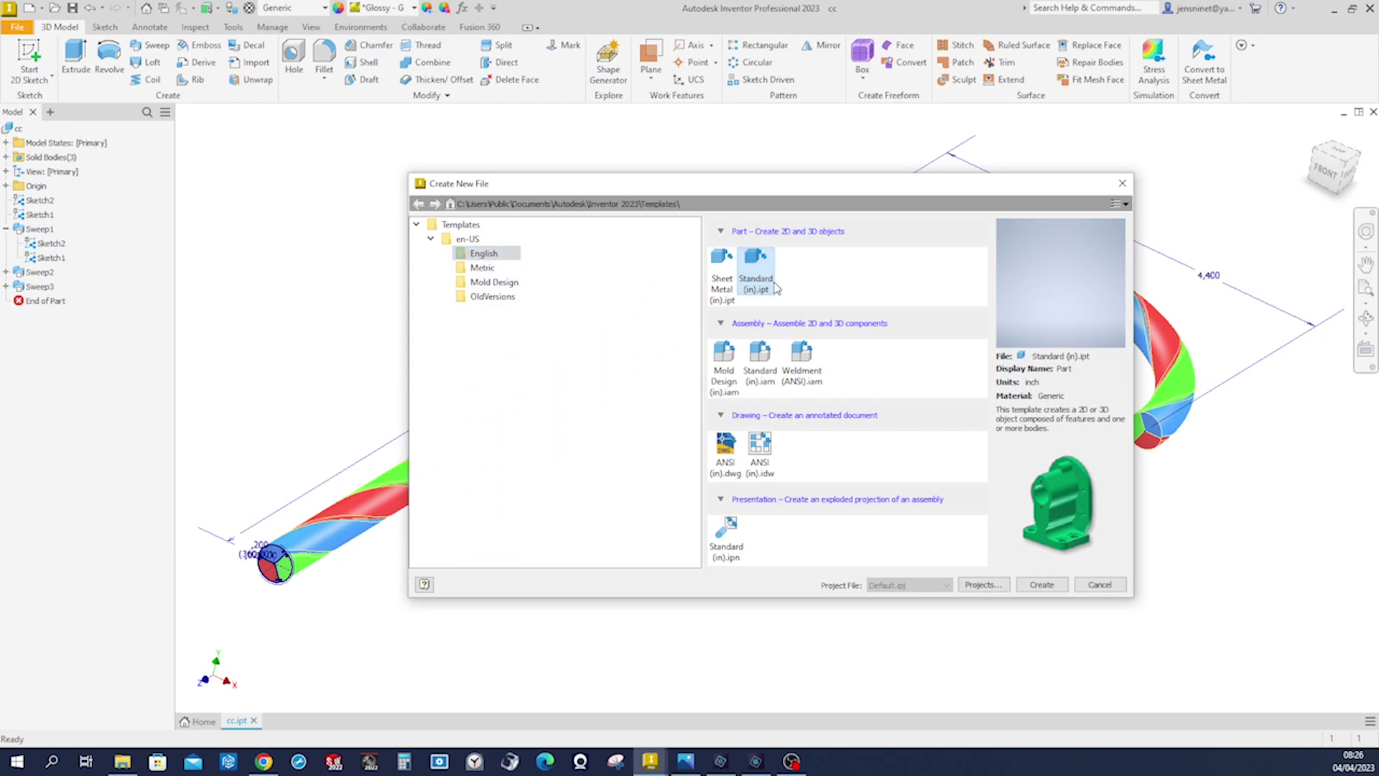
{"action": "left_click", "coordinate": [1041, 583]}
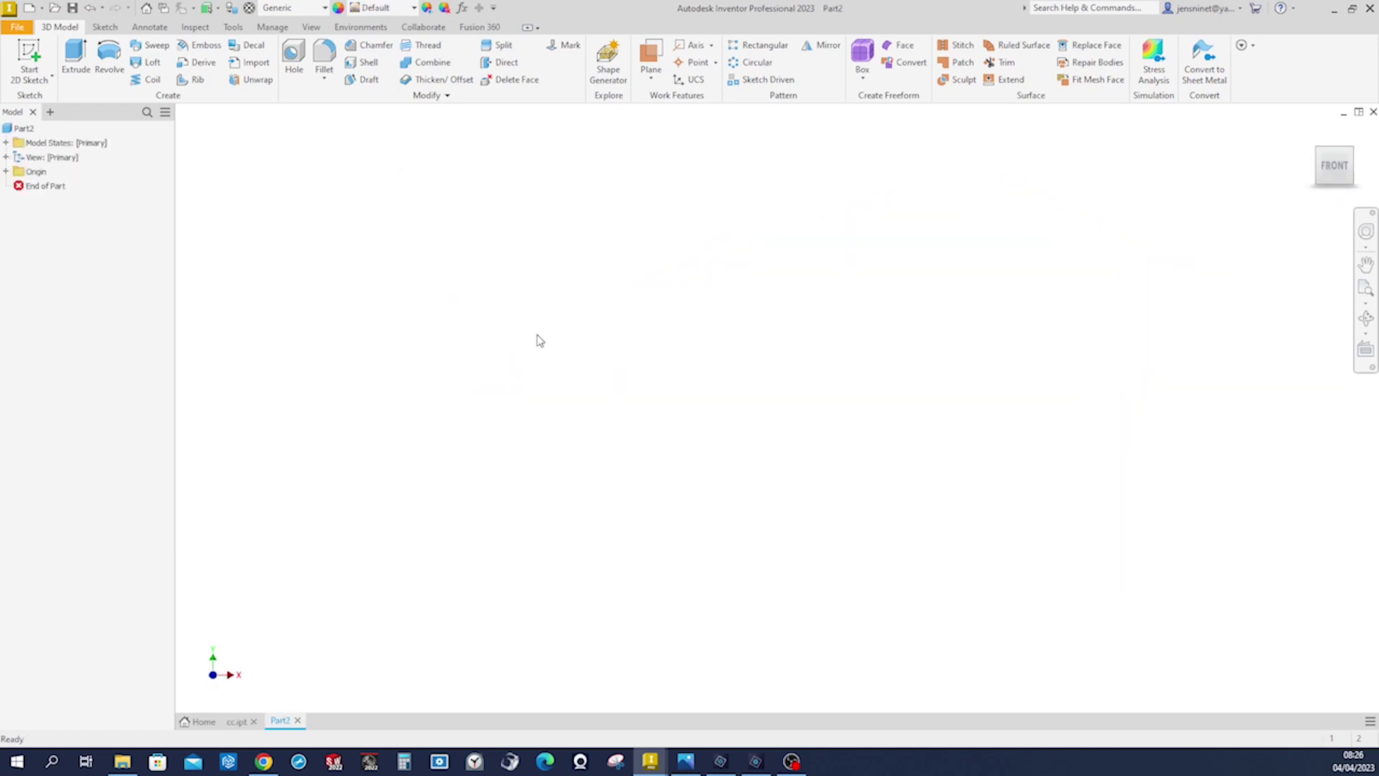
{"action": "left_click", "coordinate": [30, 61]}
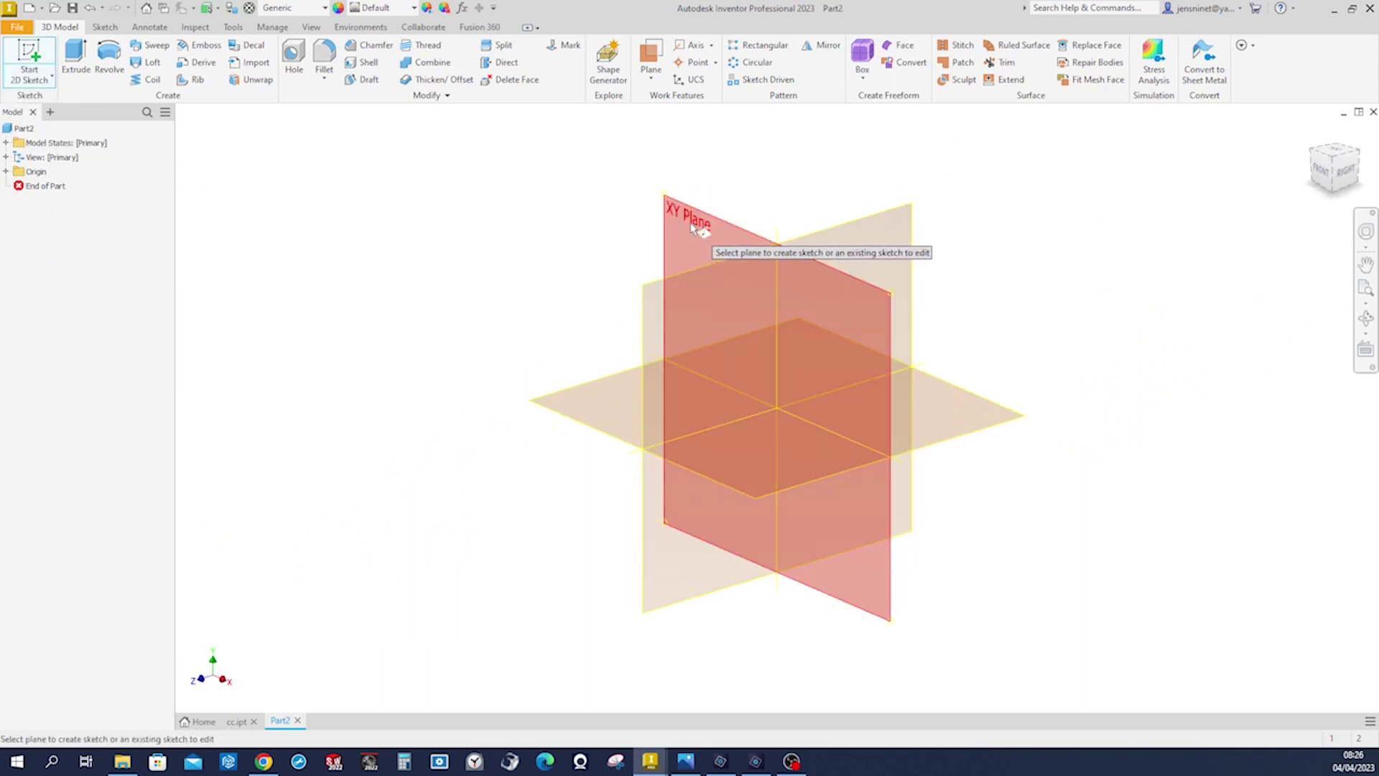
{"action": "left_click", "coordinate": [691, 226]}
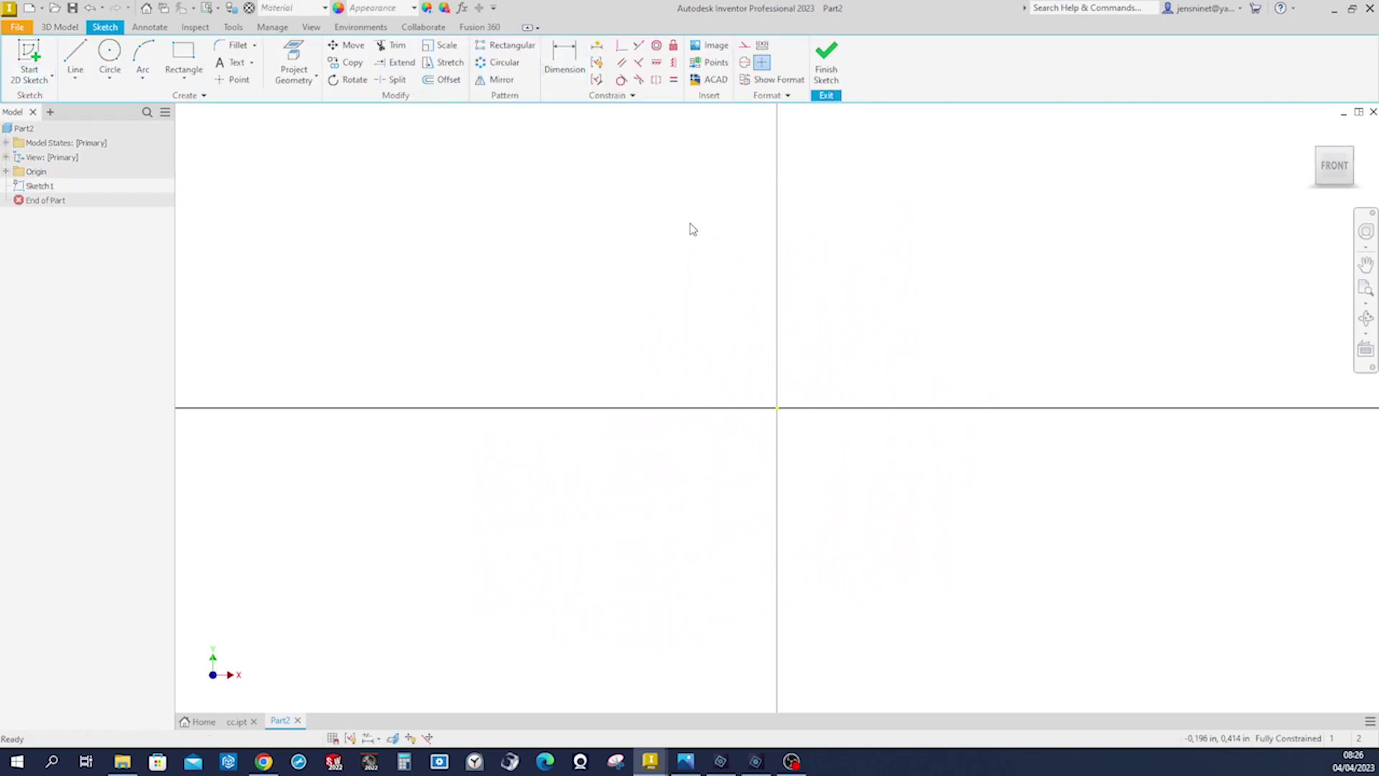
Step: Draw a short line left from the origin with a tangent arc curving upward from its end
{"action": "right_click", "coordinate": [691, 229]}
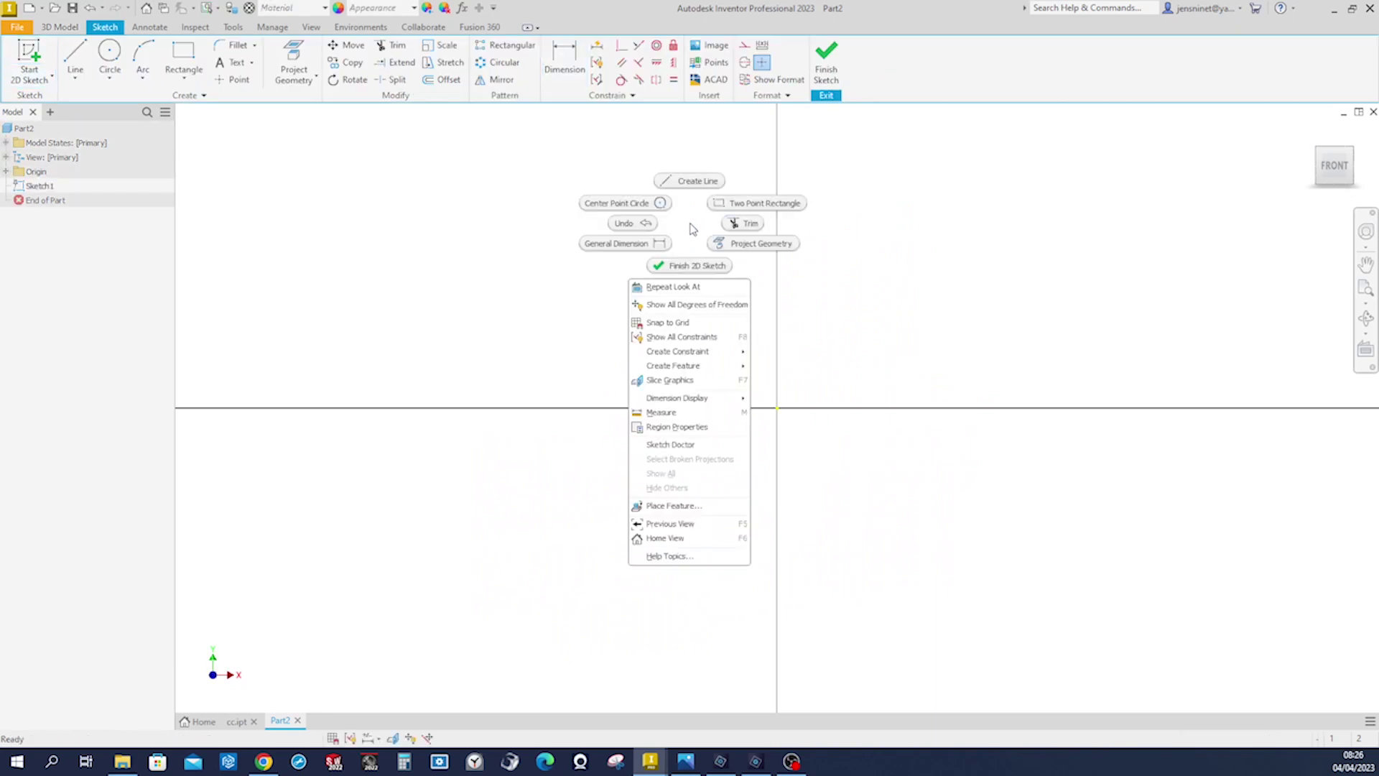
{"action": "left_click", "coordinate": [690, 181]}
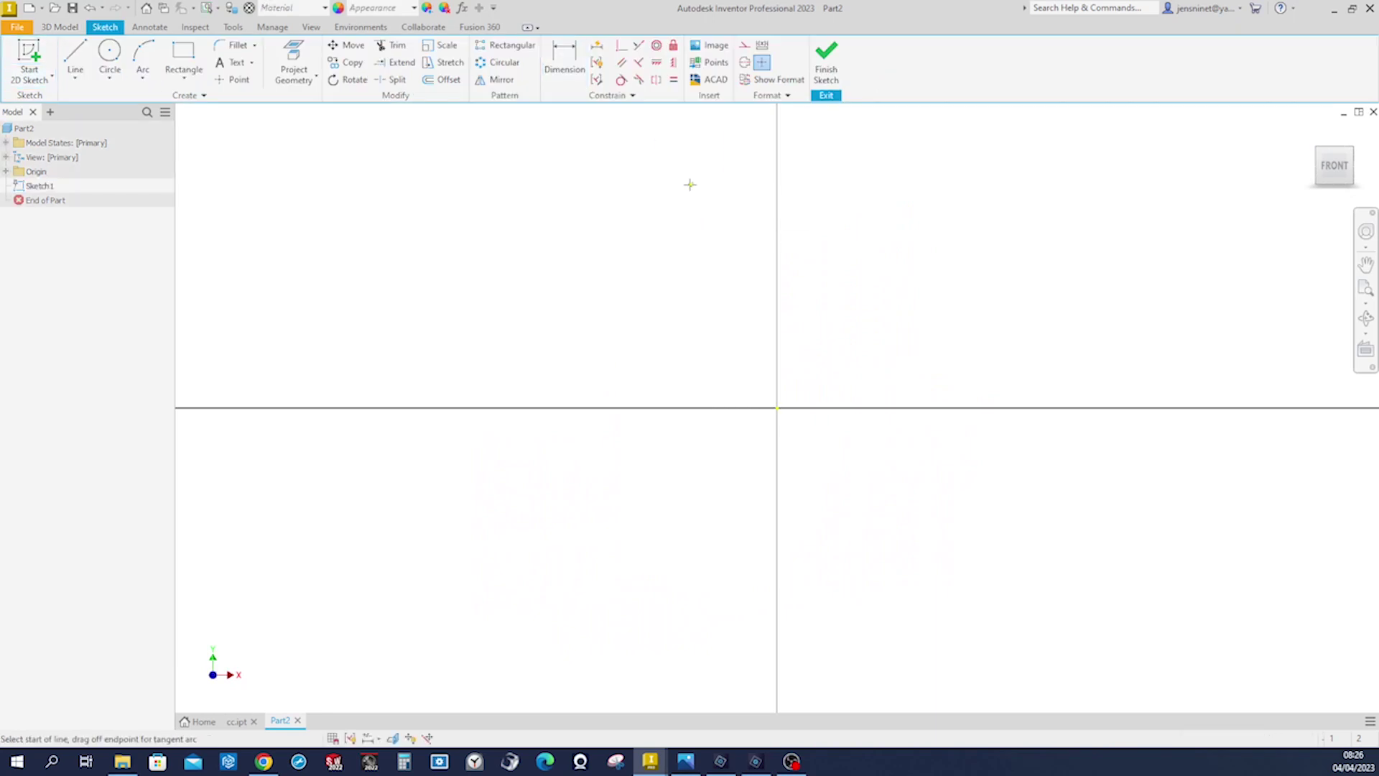
{"action": "left_click", "coordinate": [776, 407]}
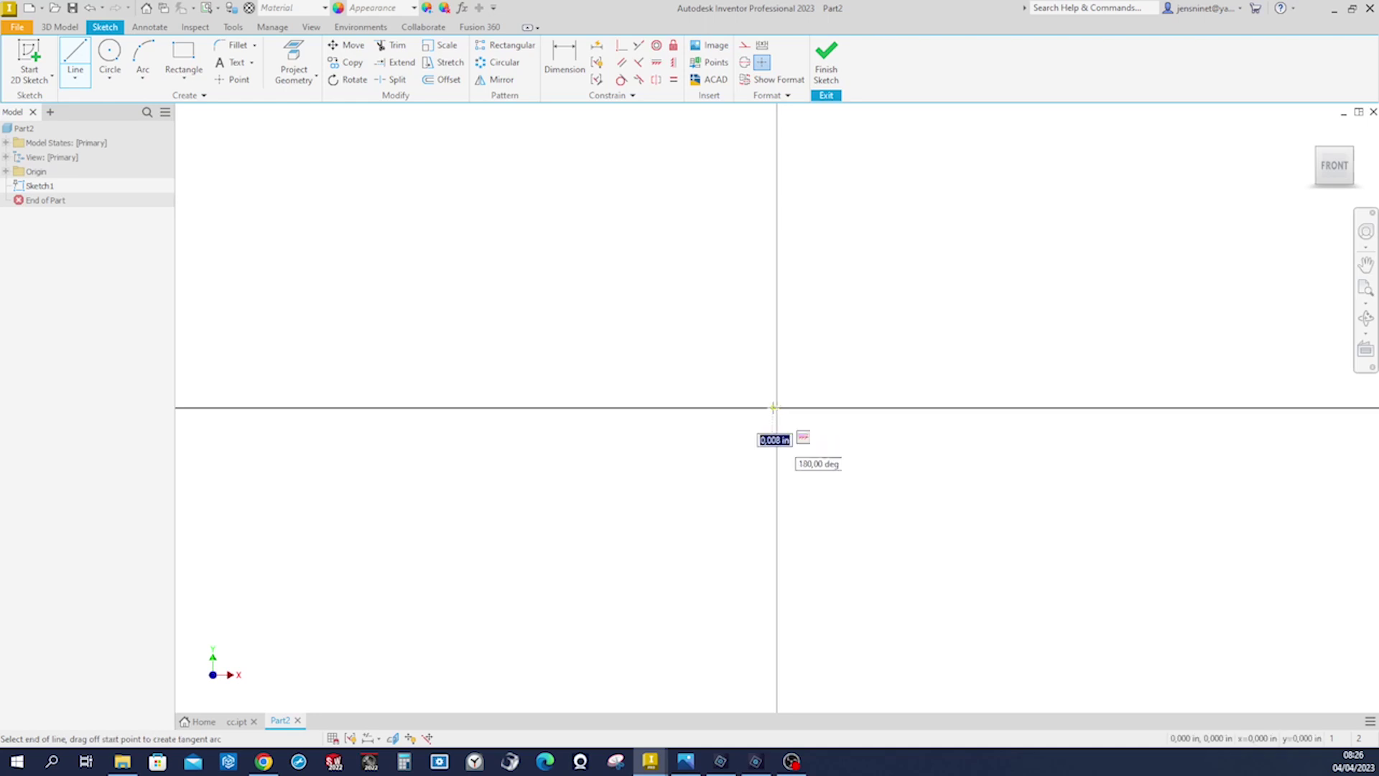
{"action": "left_click", "coordinate": [688, 408]}
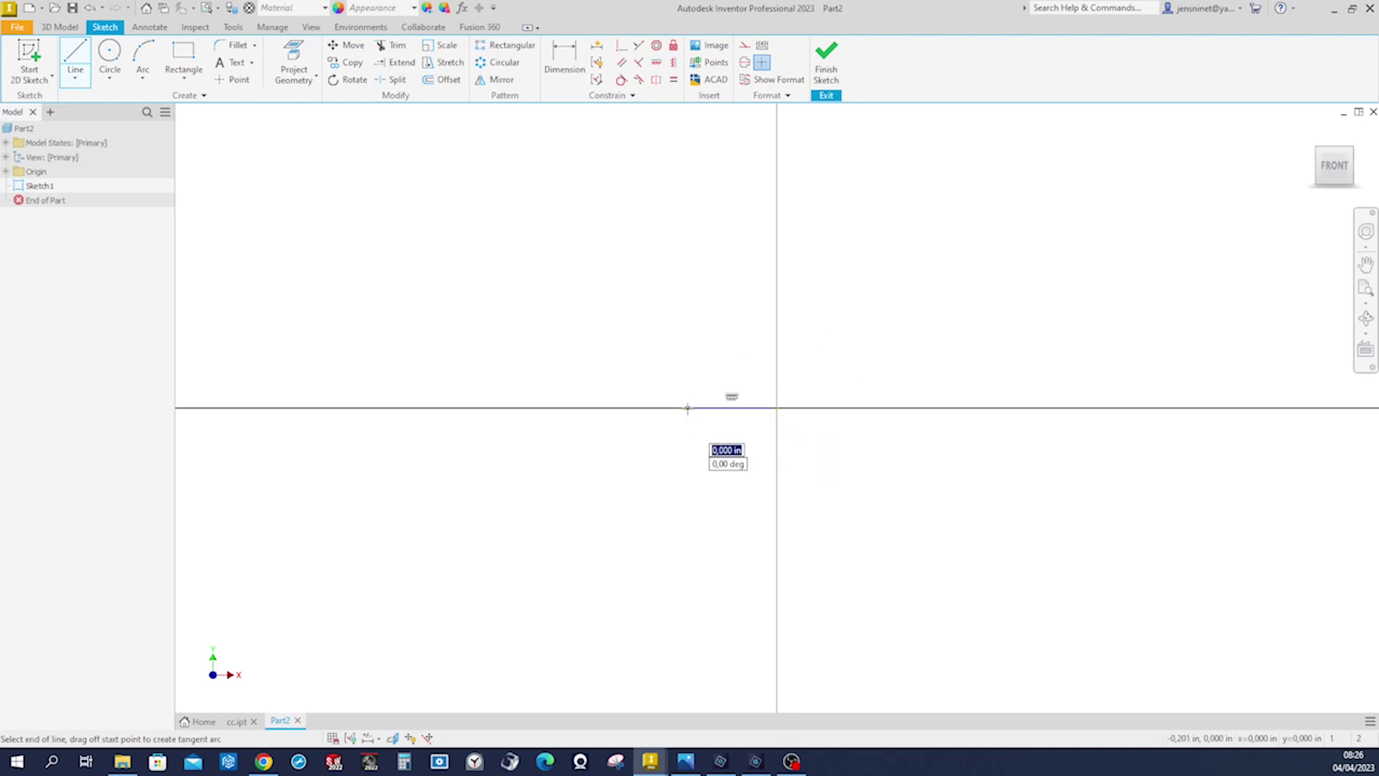
{"action": "left_click_drag", "start_coordinate": [685, 408], "coordinate": [650, 380]}
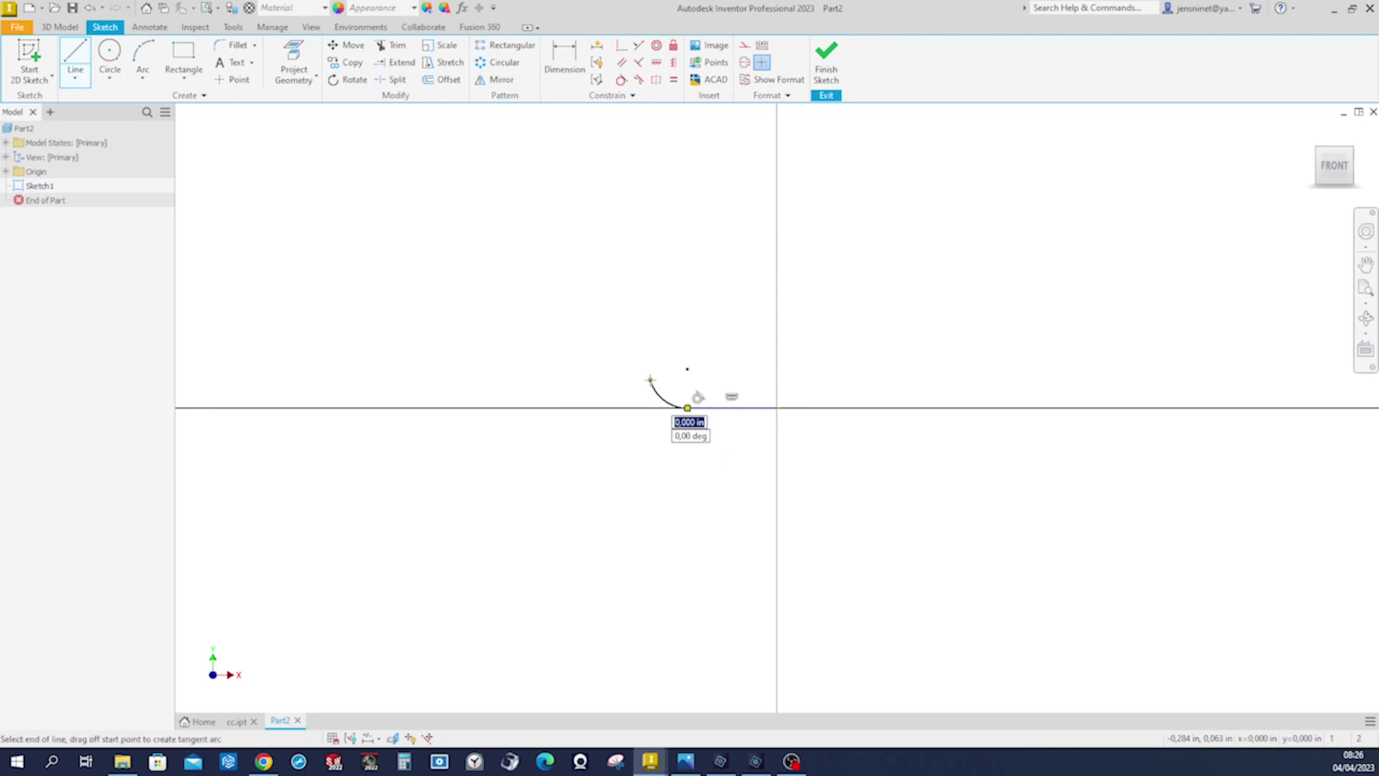
{"action": "left_click_drag", "start_coordinate": [687, 407], "coordinate": [653, 370]}
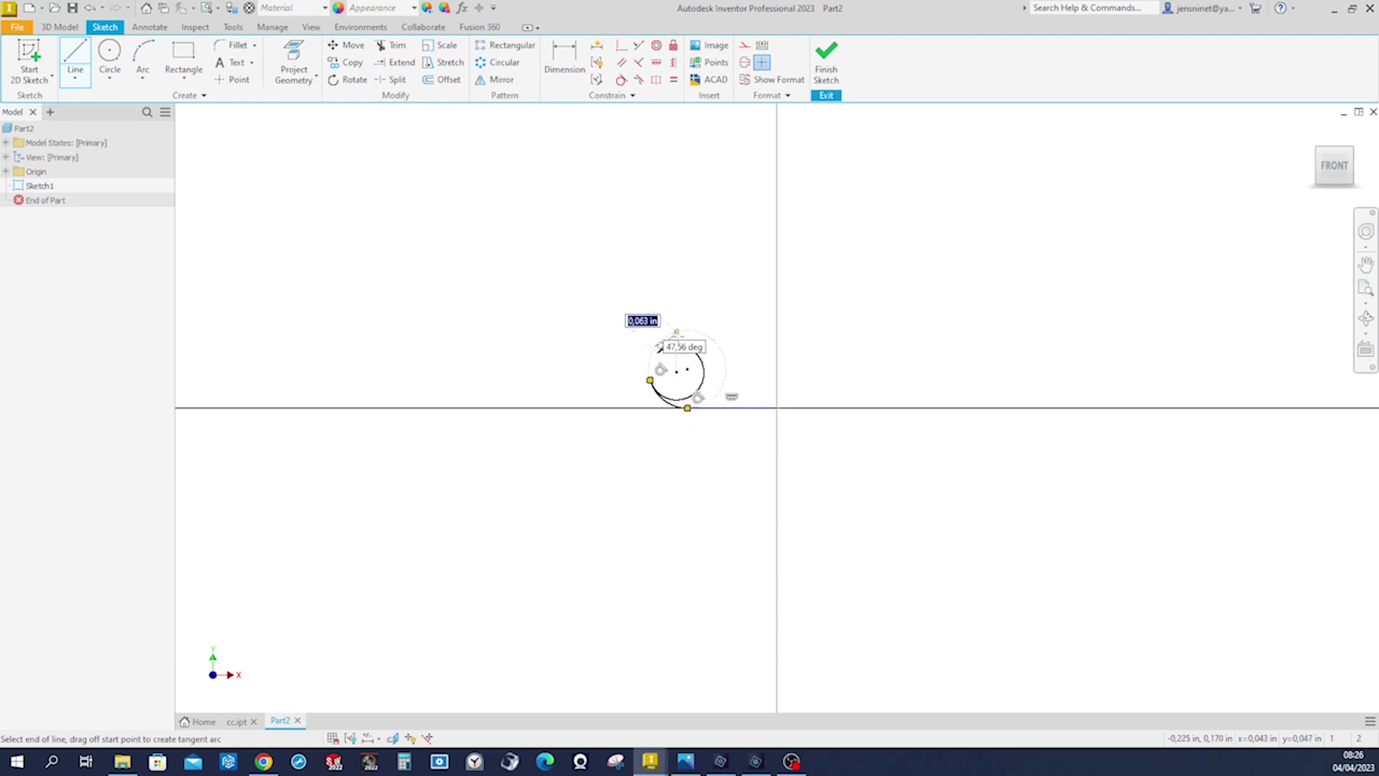
{"action": "key", "text": "Escape"}
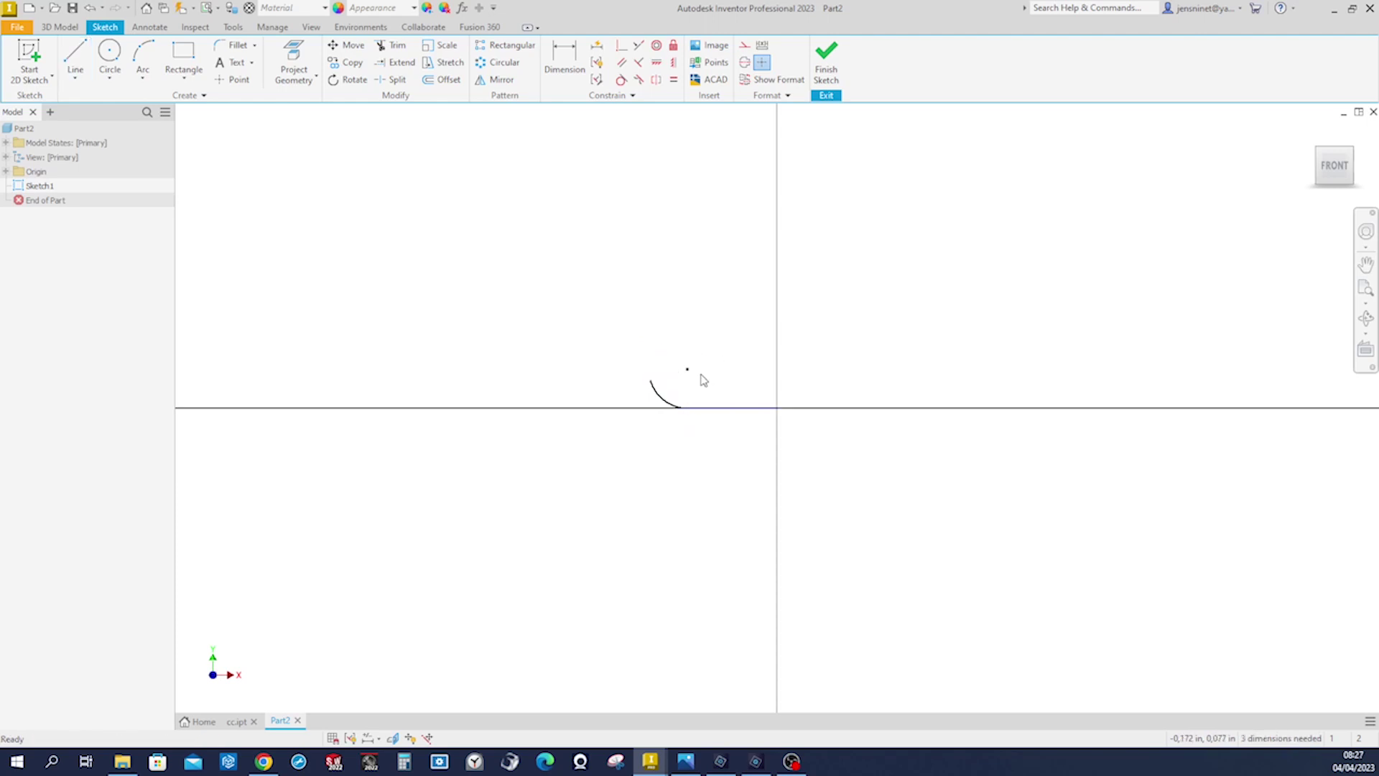
Step: Add a second arc starting at the first arc's end
{"action": "left_click", "coordinate": [143, 61]}
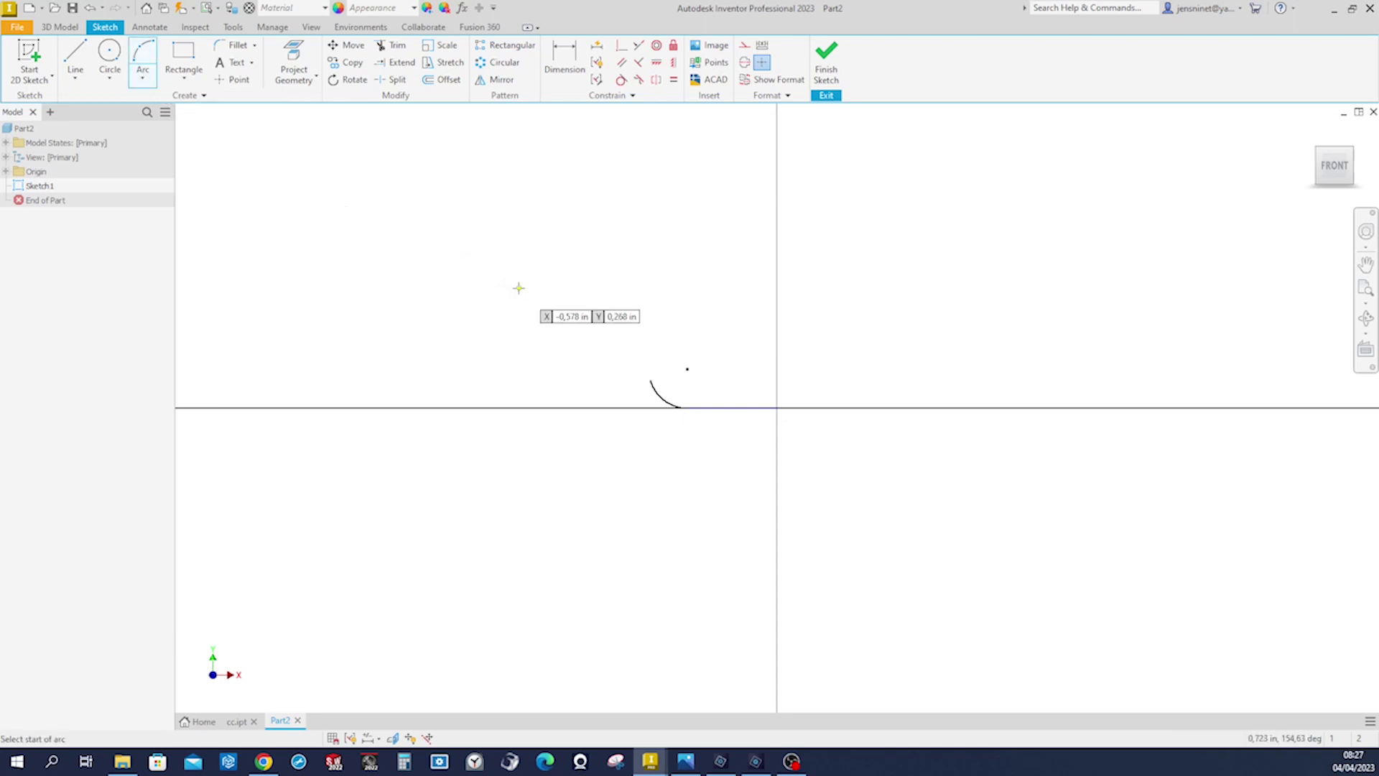
{"action": "left_click", "coordinate": [651, 379]}
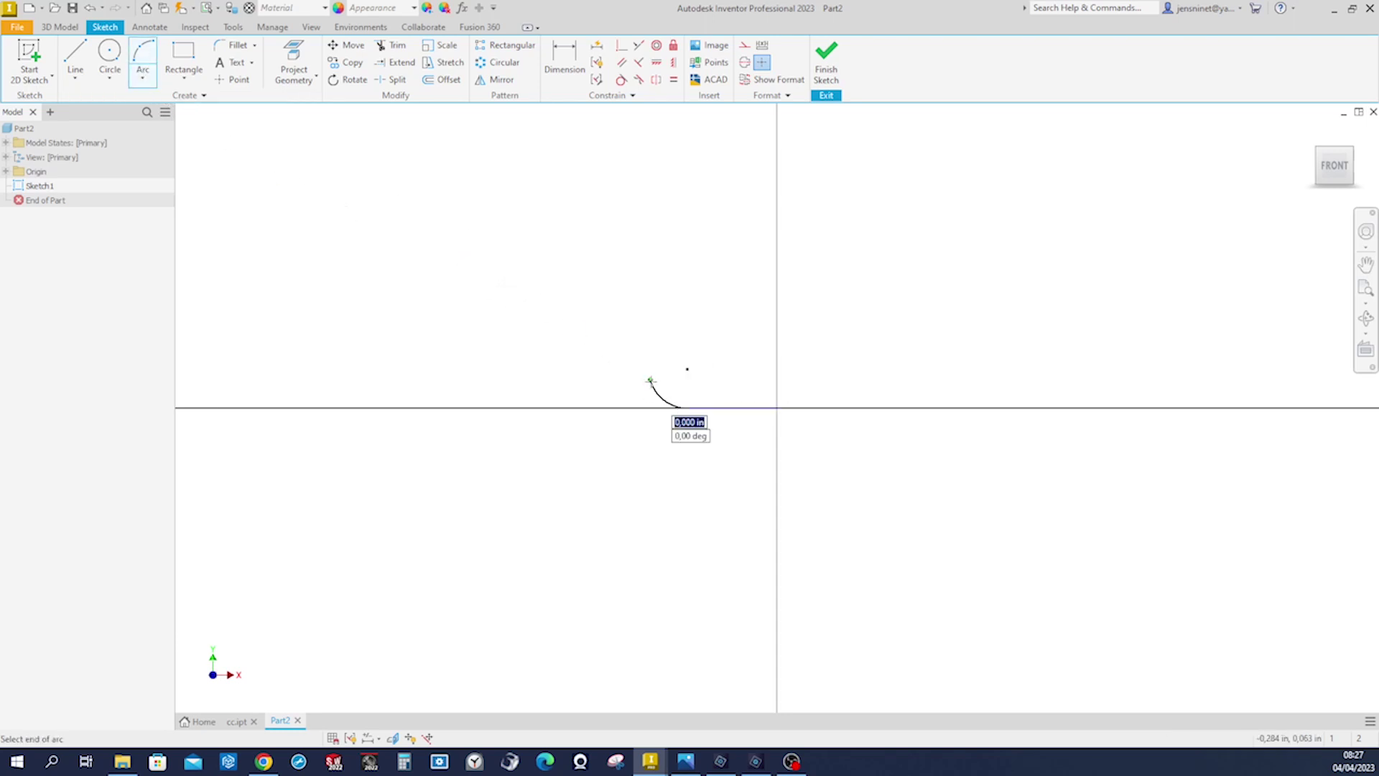
{"action": "left_click", "coordinate": [703, 291]}
{"action": "left_click", "coordinate": [698, 352]}
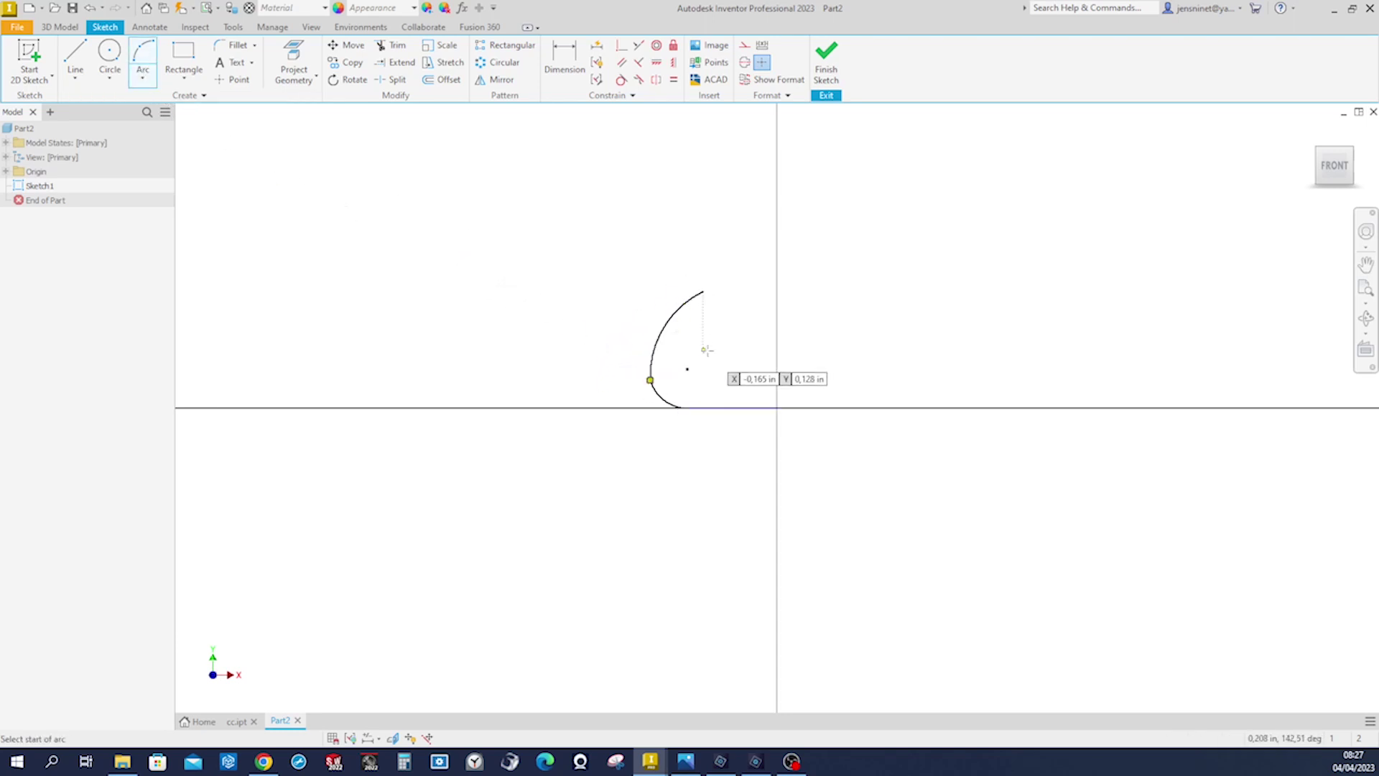
{"action": "key", "text": "Escape"}
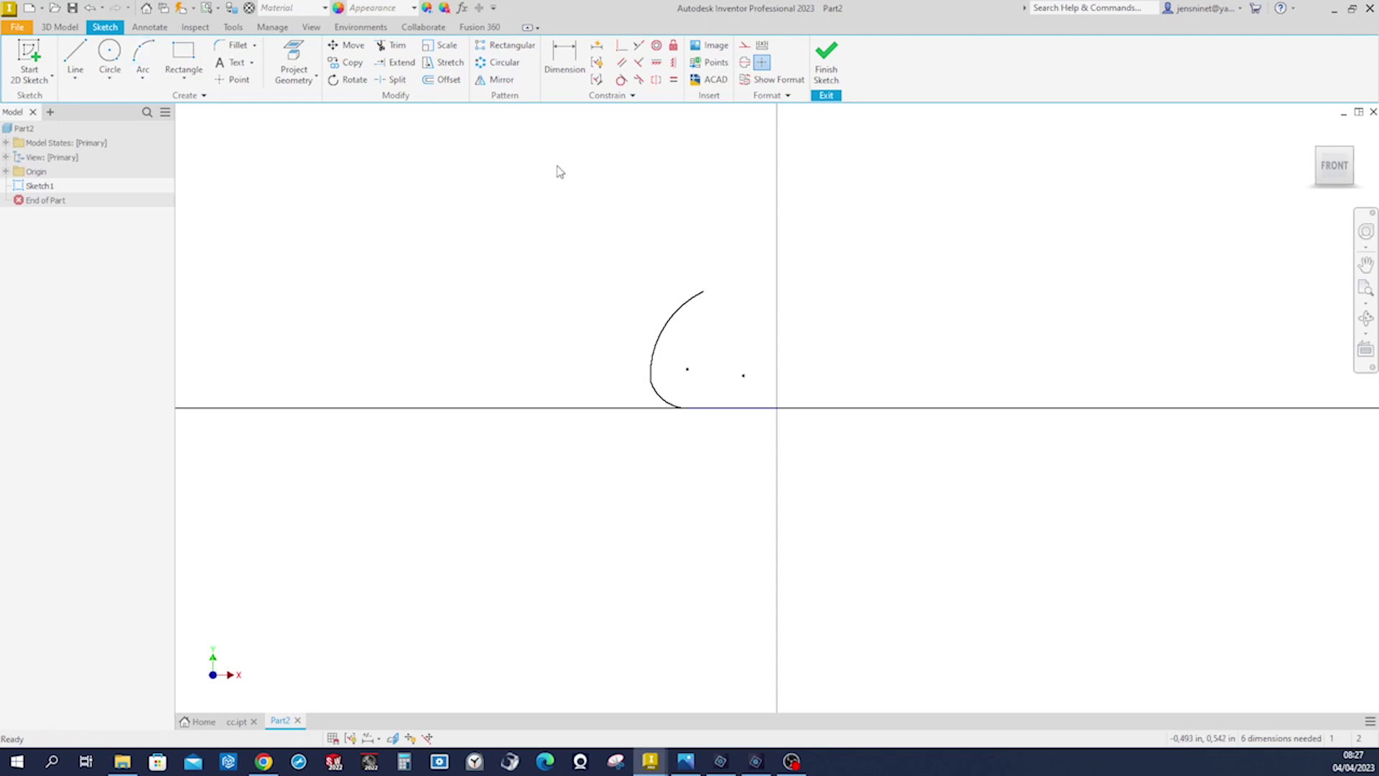
Step: Make the second arc's point coincident with the origin and the upper arc tangent to the lower arc
{"action": "left_click", "coordinate": [621, 66]}
{"action": "left_click", "coordinate": [743, 375]}
{"action": "left_click", "coordinate": [777, 408]}
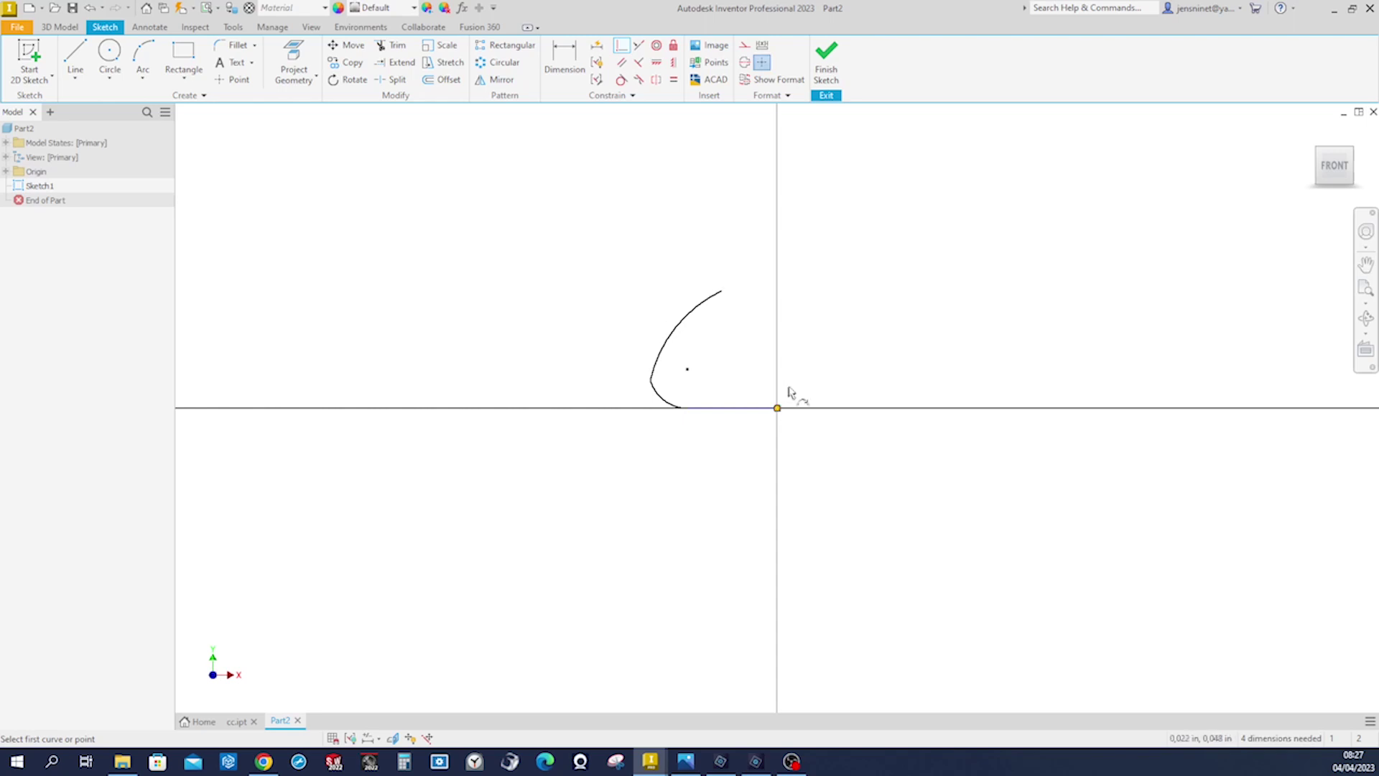
{"action": "left_click", "coordinate": [621, 79]}
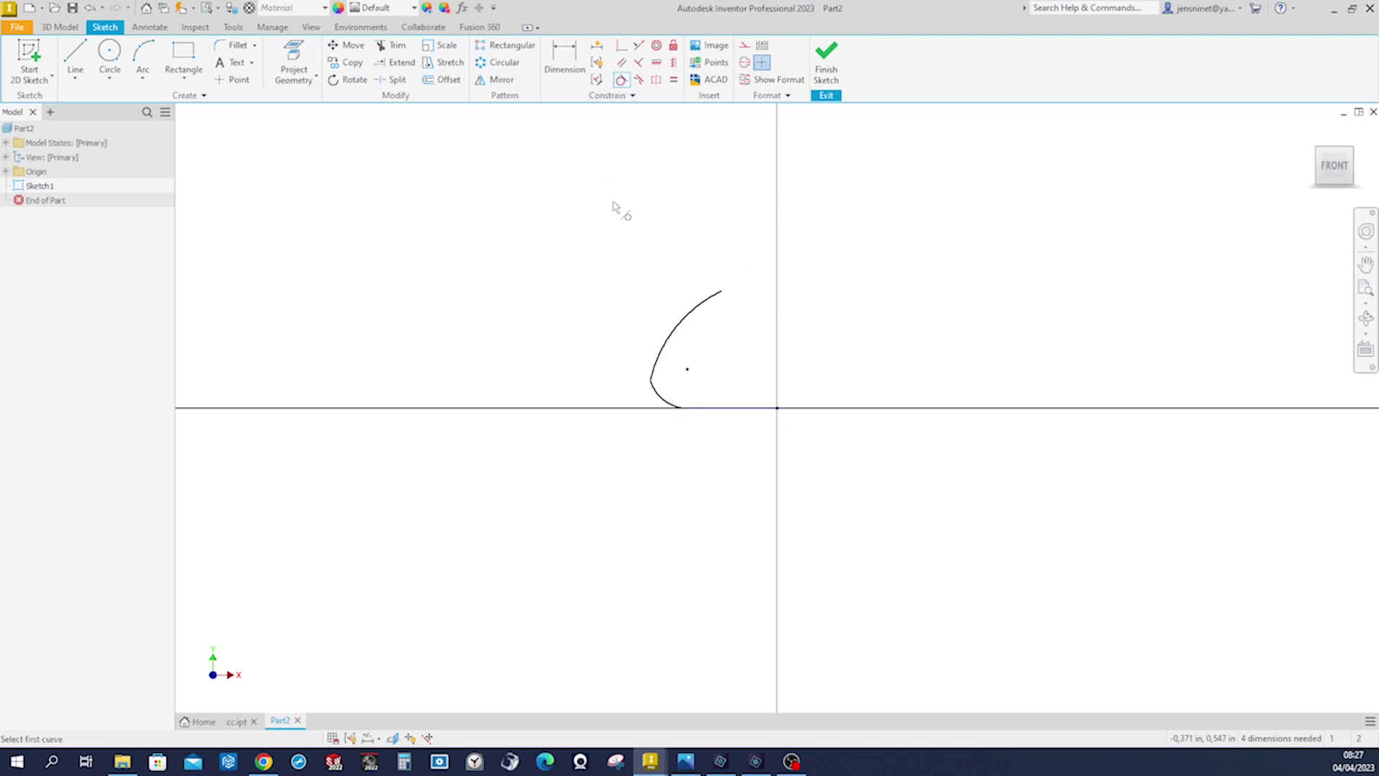
{"action": "left_click", "coordinate": [655, 370]}
{"action": "left_click", "coordinate": [656, 392]}
Step: Draw a closing line from the origin to the upper arc's tip
{"action": "key", "text": "l"}
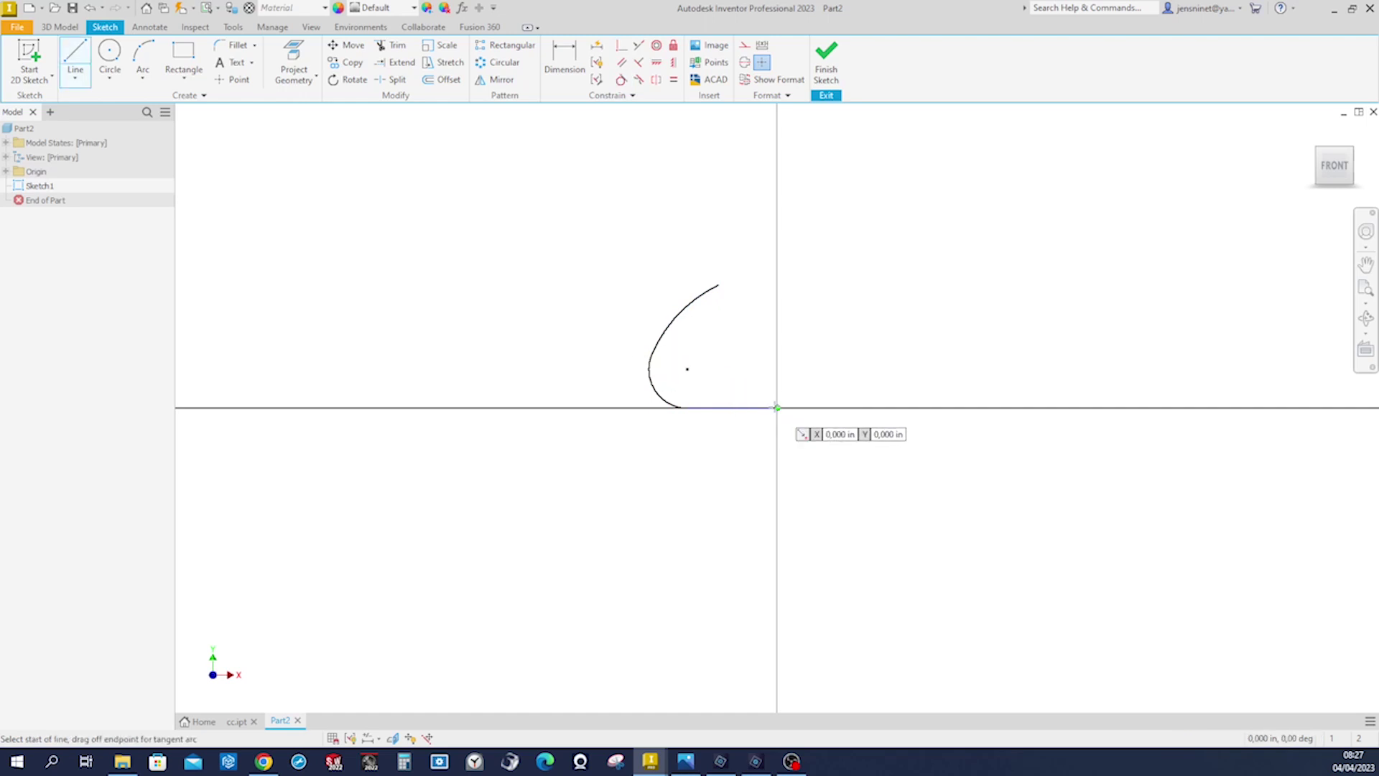
{"action": "left_click", "coordinate": [776, 407]}
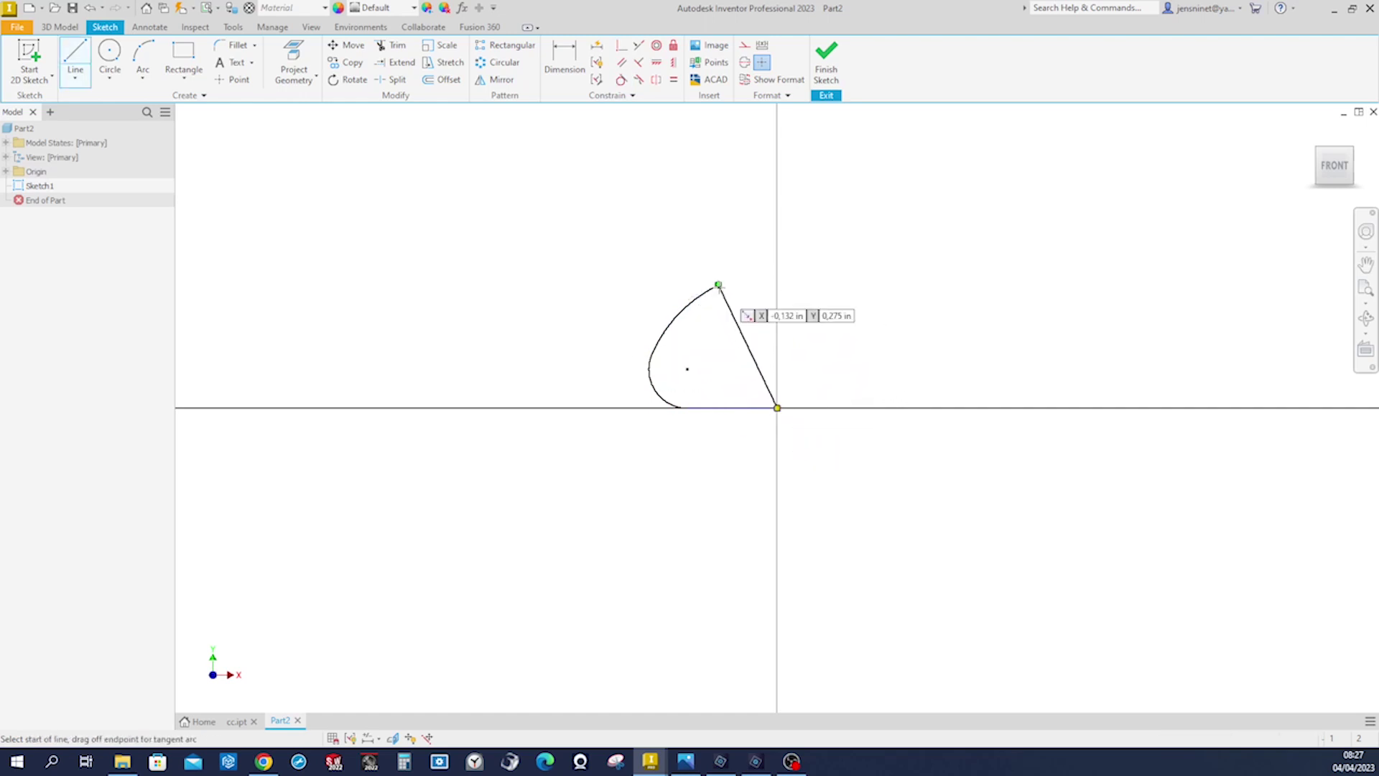
{"action": "left_click", "coordinate": [718, 285]}
Step: Set a 60° angle between the slanted and base lines and make the slanted line construction geometry
{"action": "key", "text": "Escape"}
{"action": "key", "text": "d"}
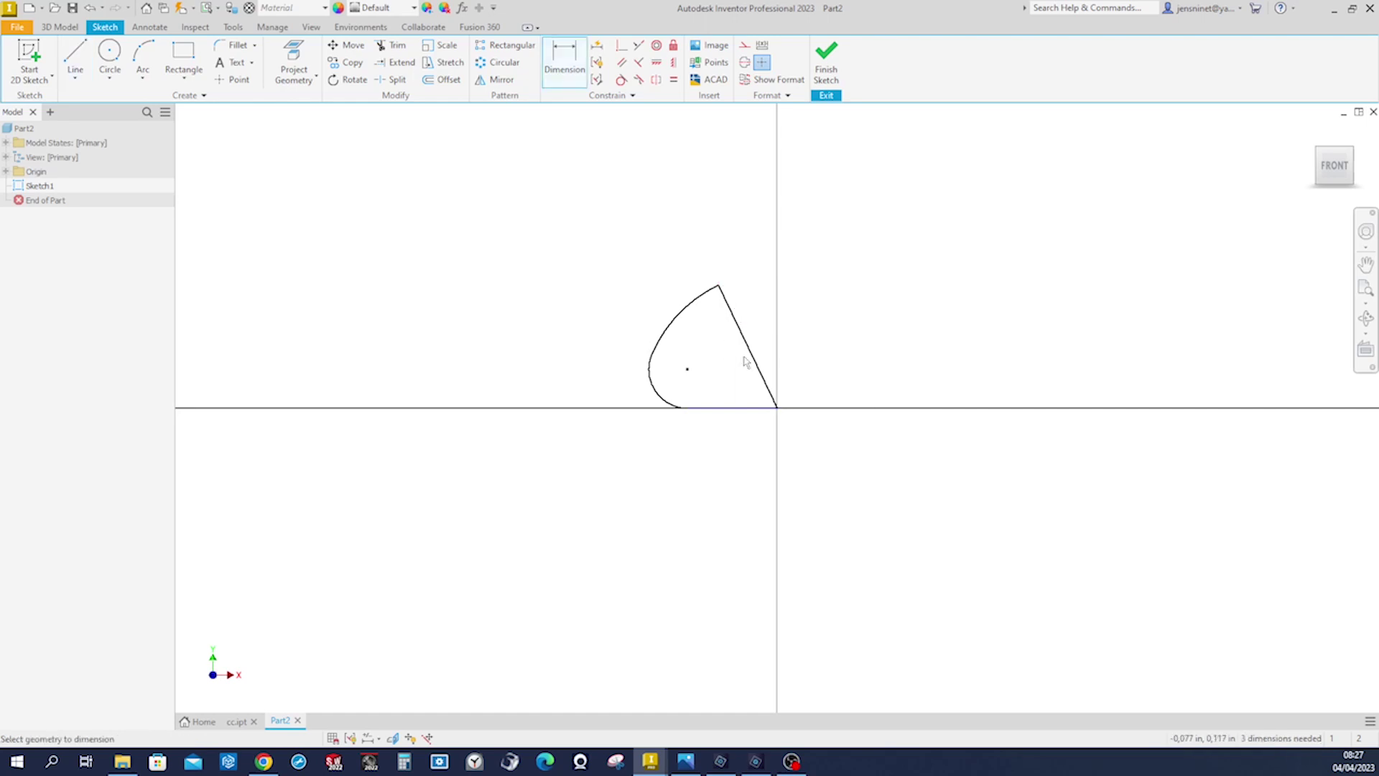
{"action": "left_click", "coordinate": [752, 363]}
{"action": "left_click", "coordinate": [742, 410]}
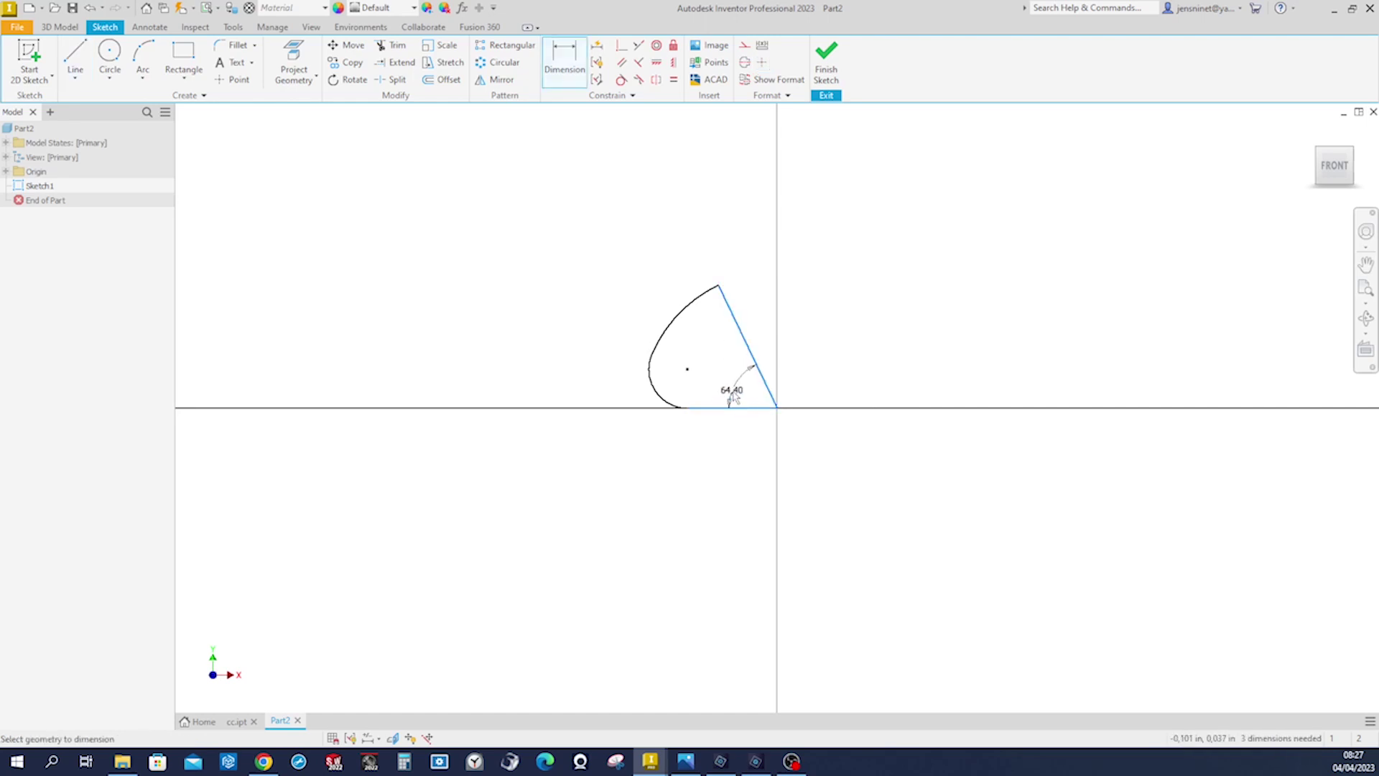
{"action": "left_click", "coordinate": [730, 394]}
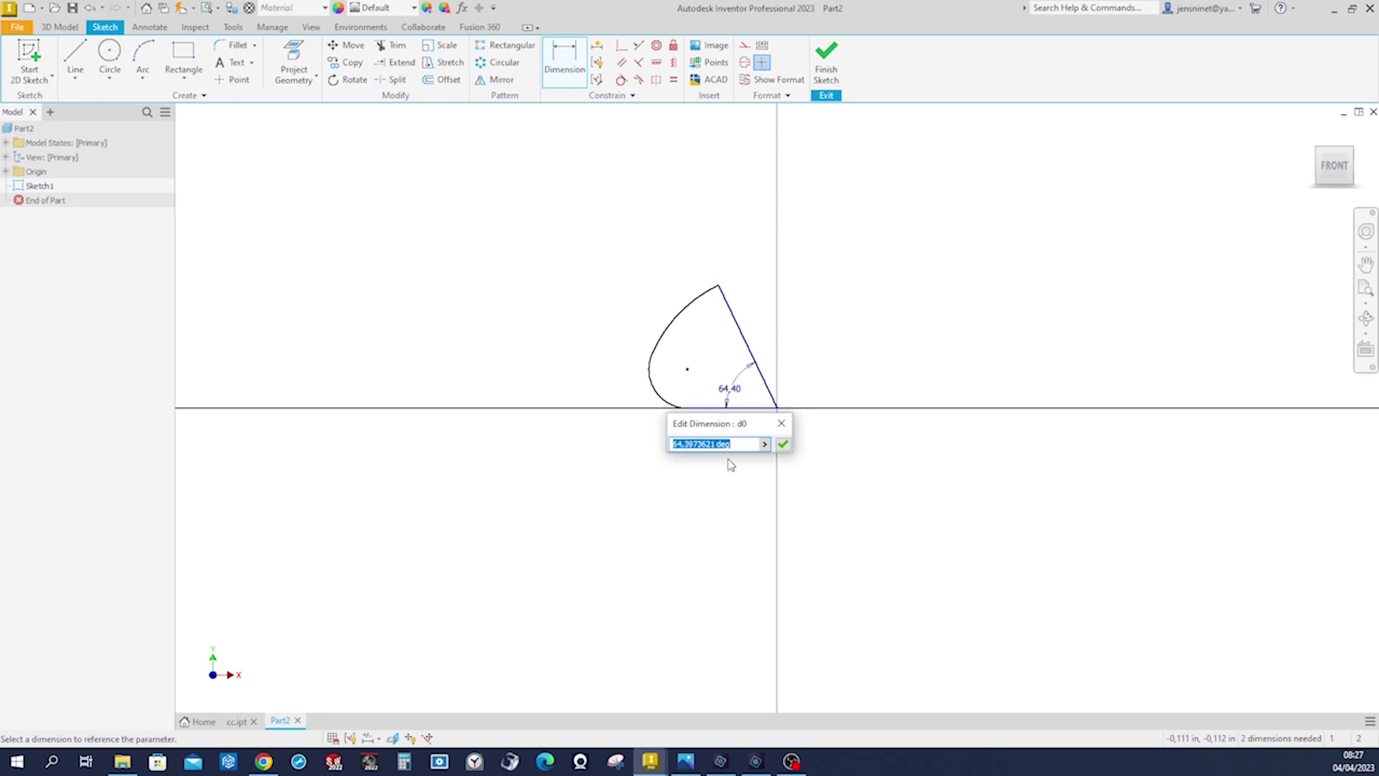
{"action": "type", "text": "60"}
{"action": "key", "text": "Return"}
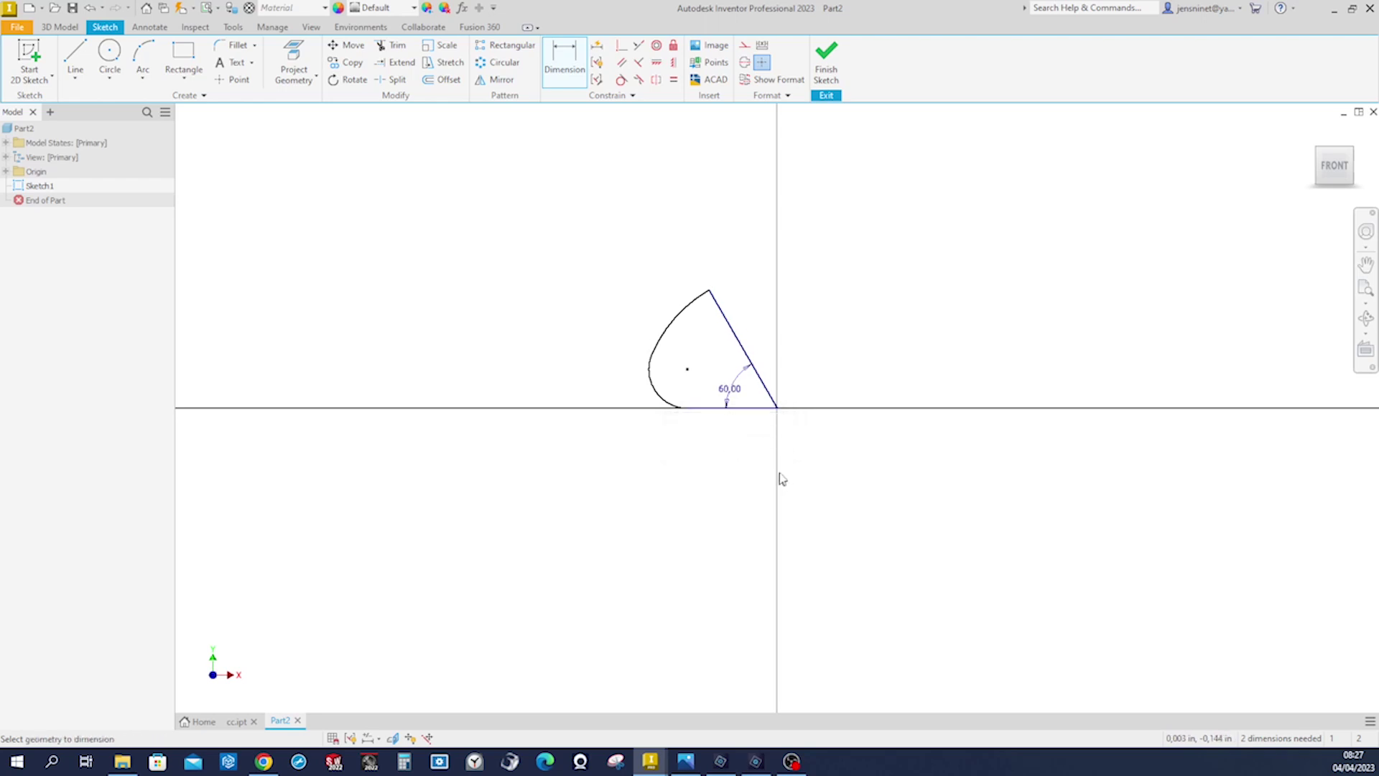
{"action": "right_click", "coordinate": [747, 351]}
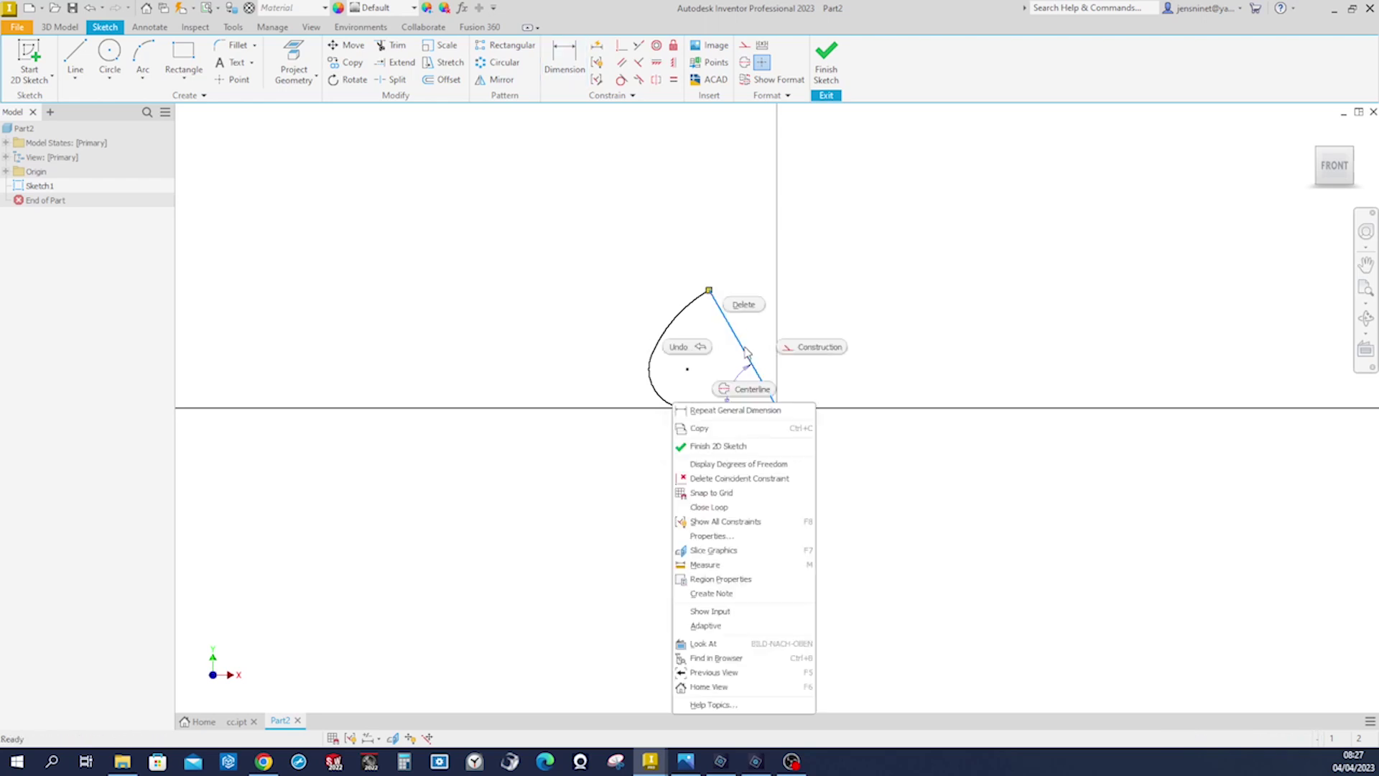
{"action": "left_click", "coordinate": [815, 345]}
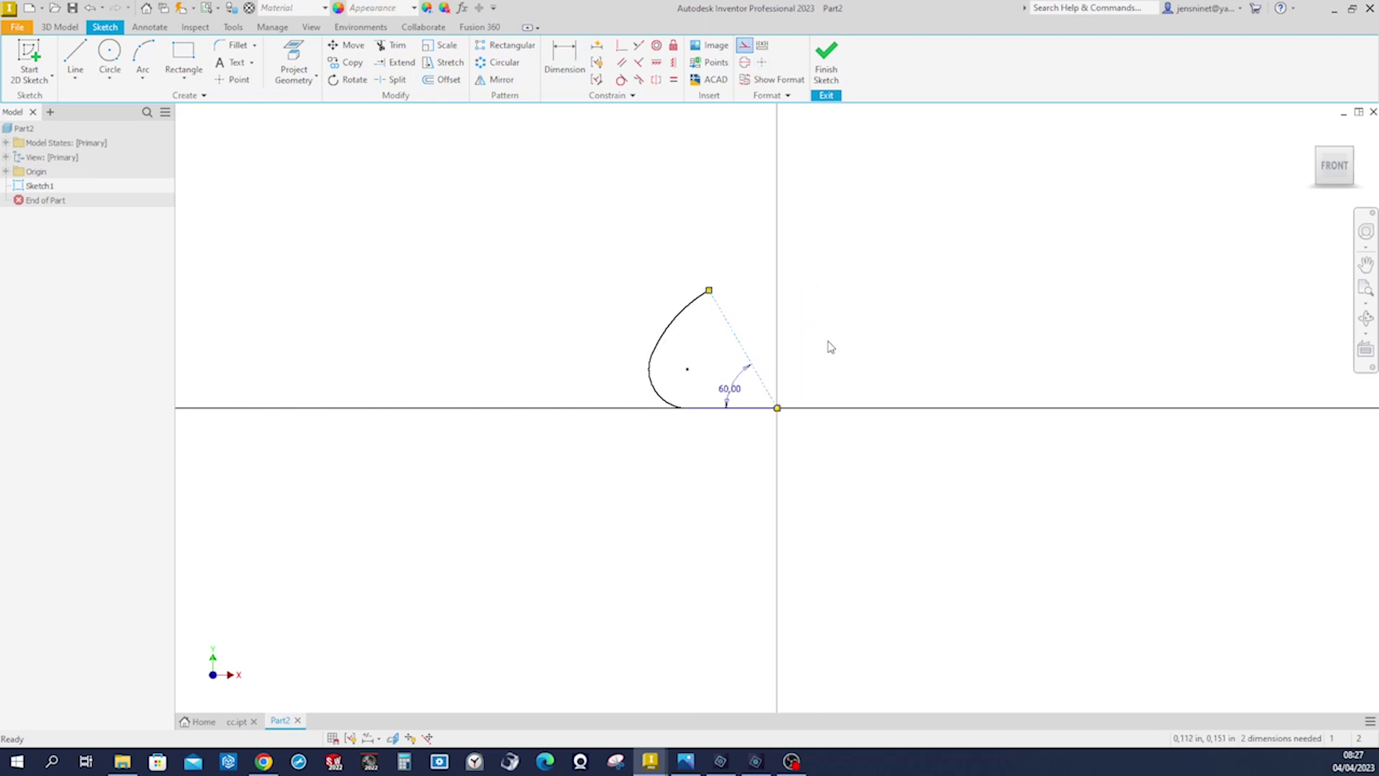
Step: Dimension the large arc radius to .200 and the small base curve to .025
{"action": "key", "text": "d"}
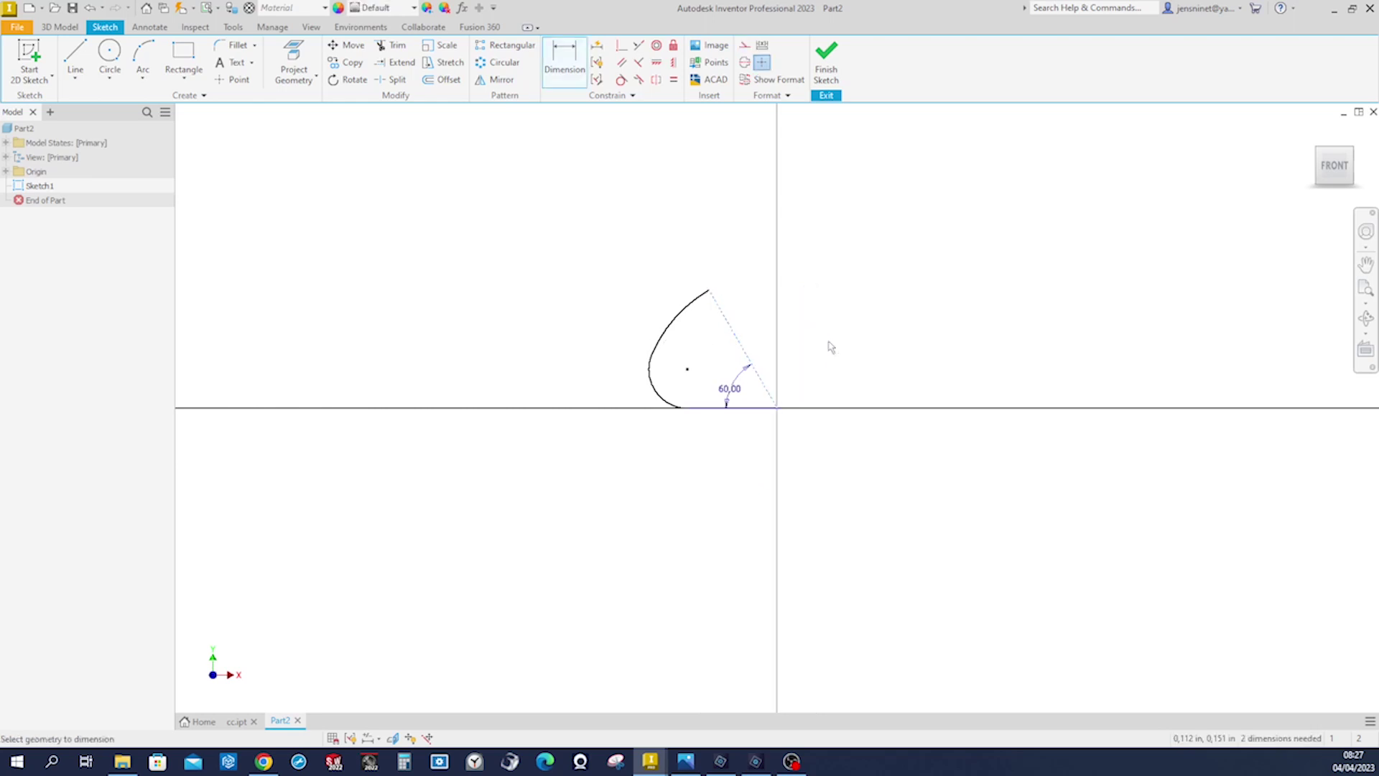
{"action": "left_click", "coordinate": [682, 332]}
{"action": "left_click", "coordinate": [659, 325]}
{"action": "type", "text": ","}
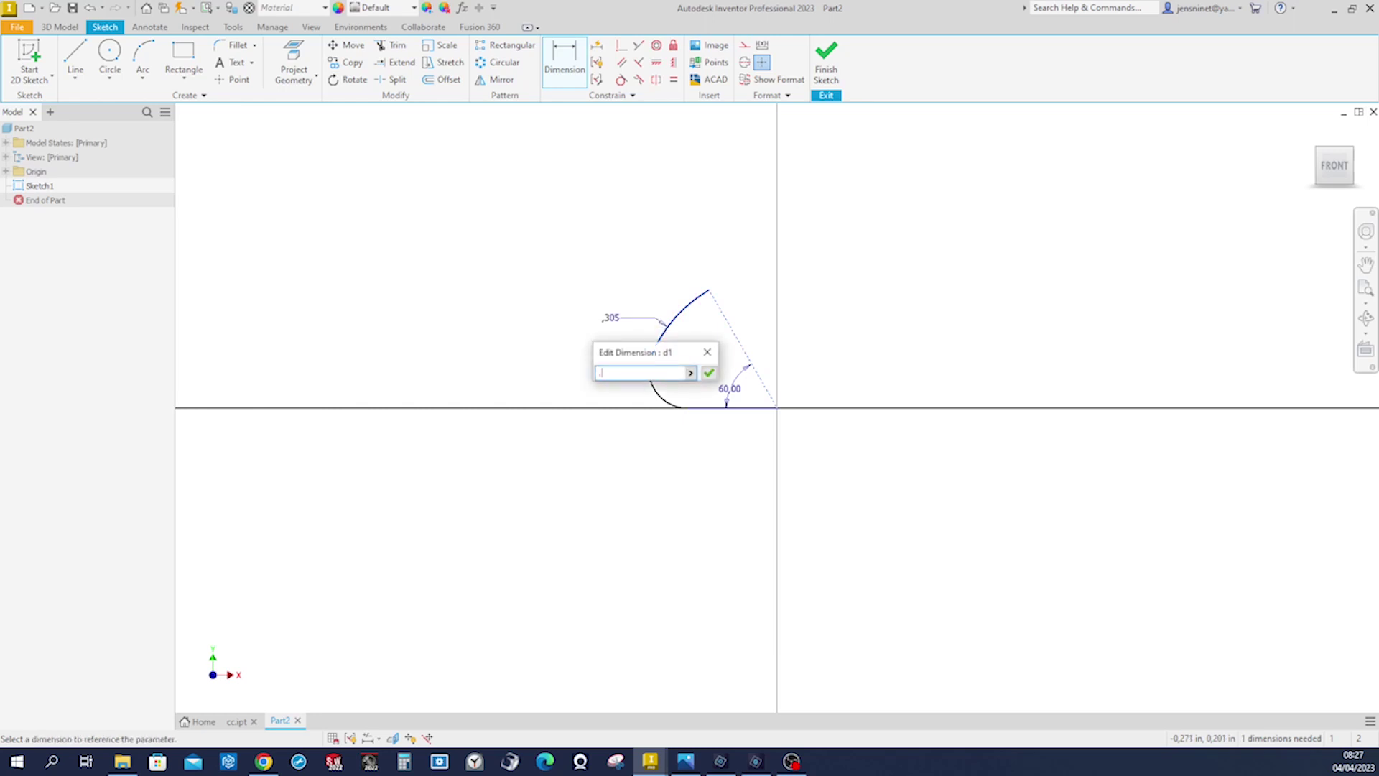
{"action": "type", "text": "2"}
{"action": "key", "text": "Return"}
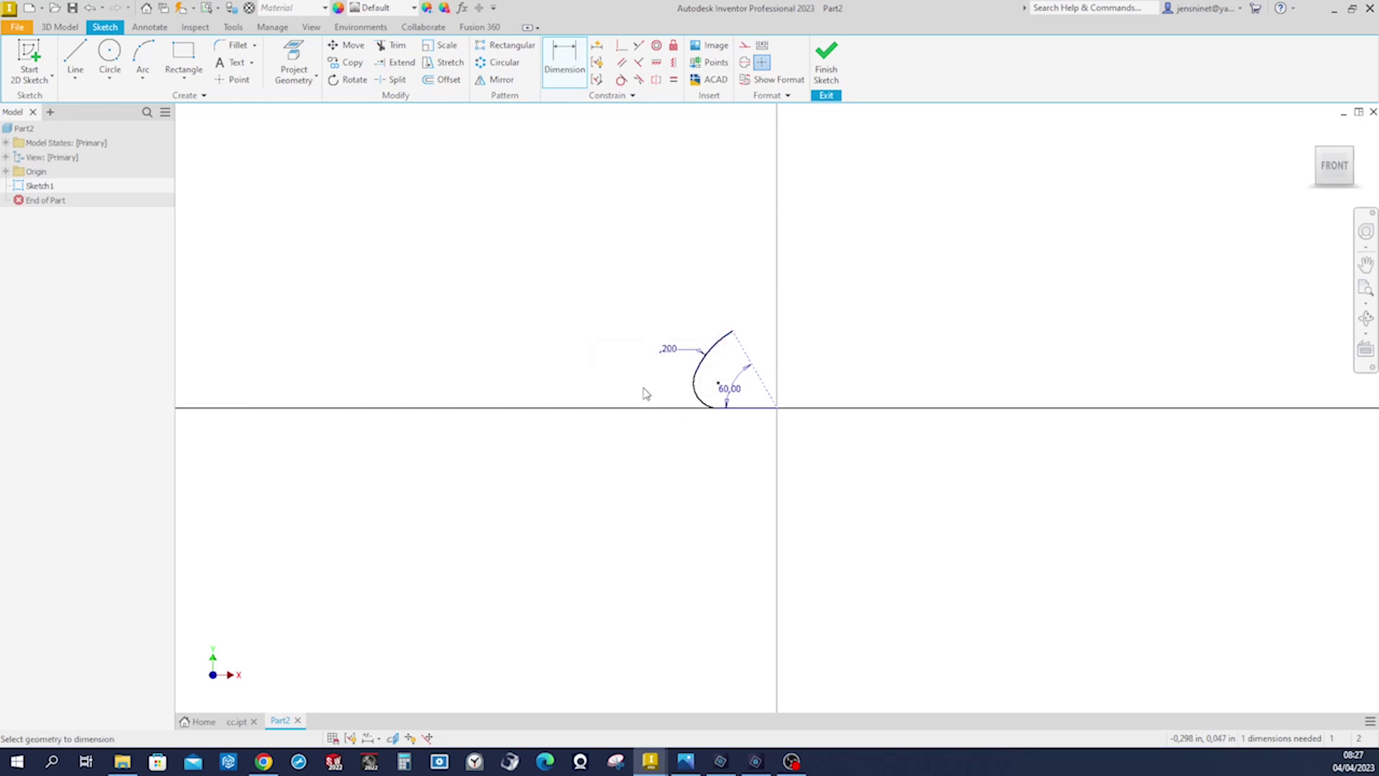
{"action": "left_click", "coordinate": [704, 407]}
{"action": "left_click", "coordinate": [658, 433]}
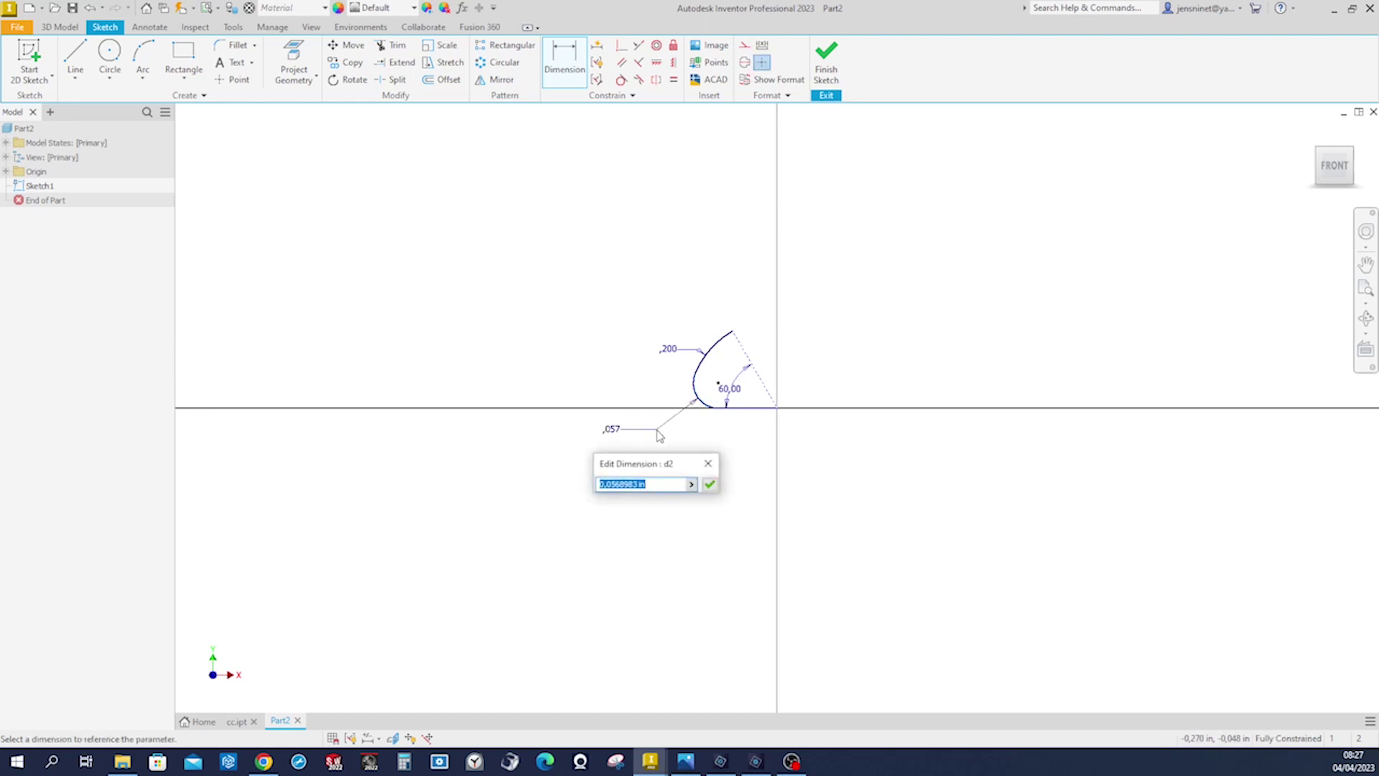
{"action": "type", "text": ".025"}
{"action": "key", "text": "Return"}
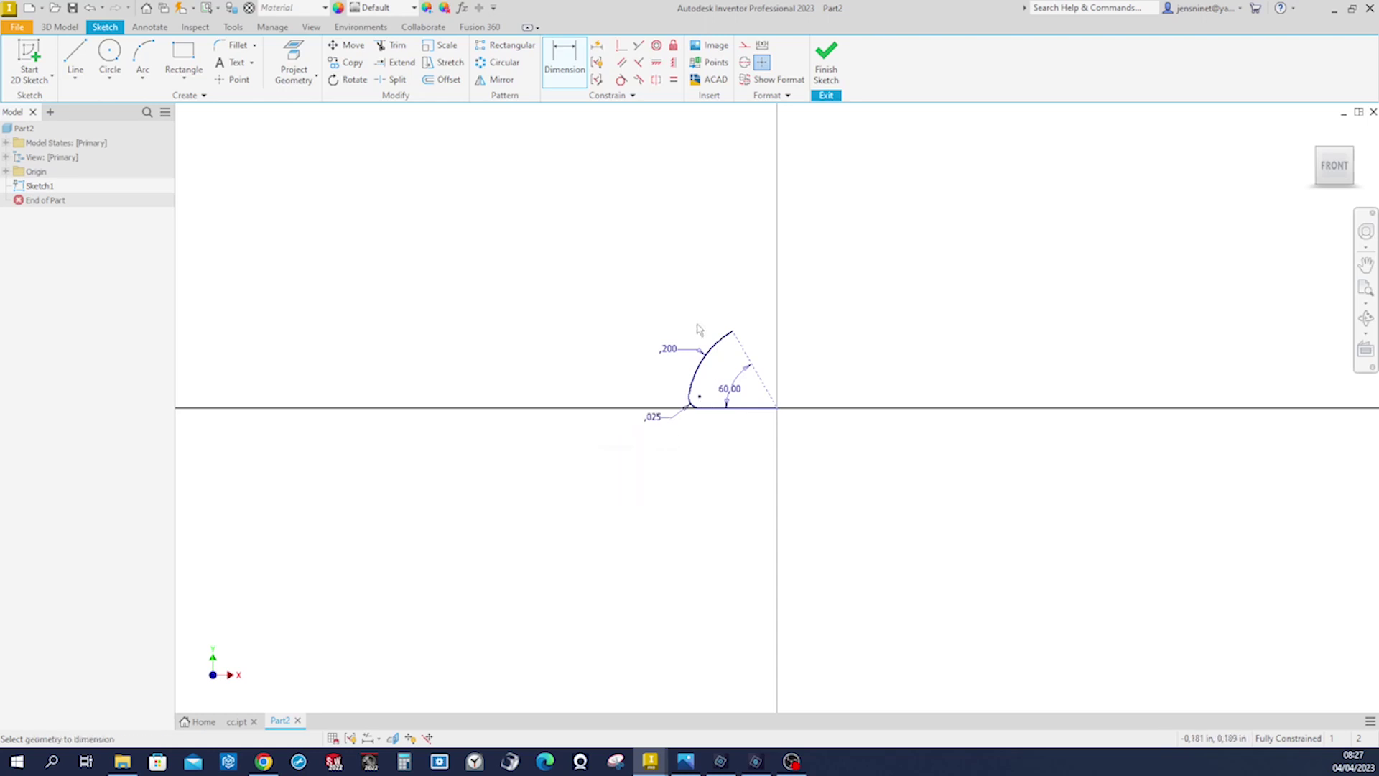
{"action": "scroll", "coordinate": [697, 314], "scroll_direction": "up", "scroll_amount": 5}
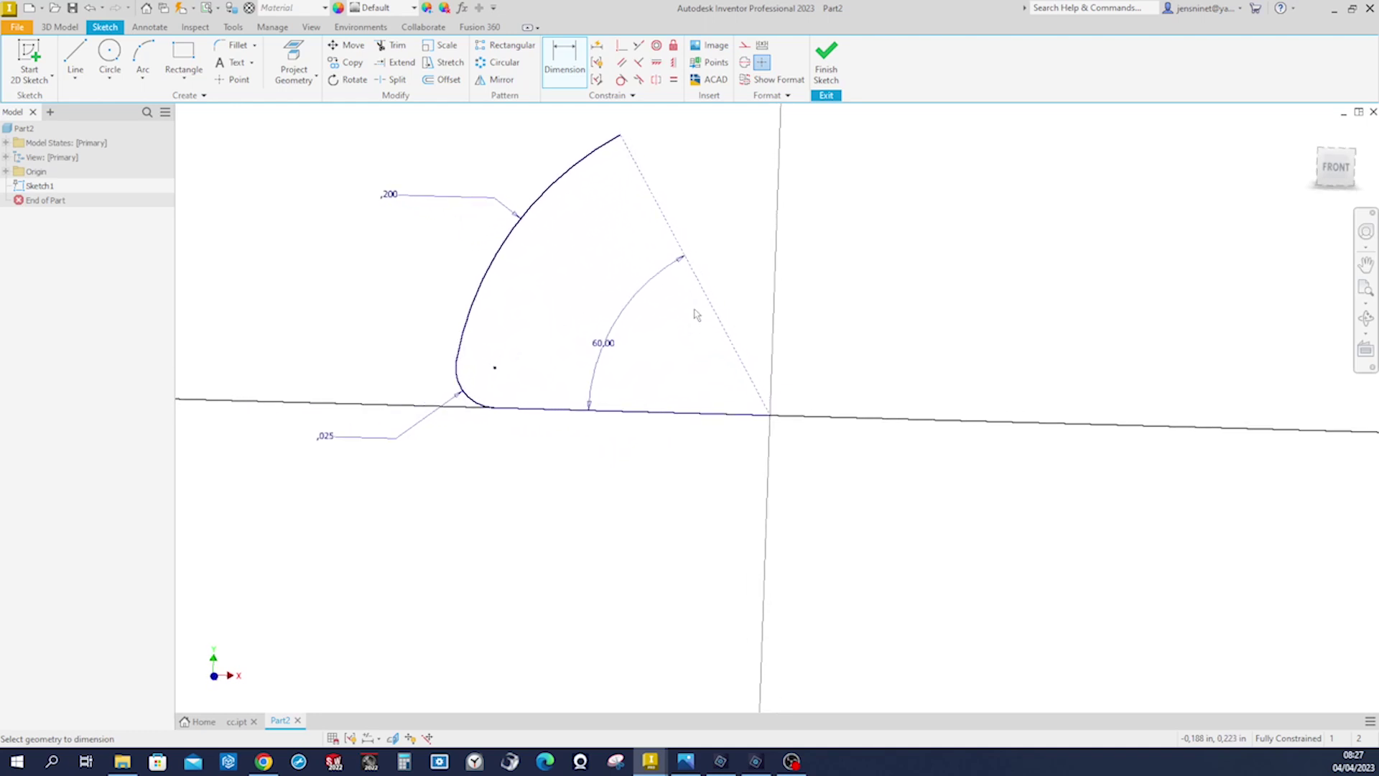
Step: Set up a mirror of the profile across the dotted 60° line, then close it without applying
{"action": "left_click", "coordinate": [494, 79]}
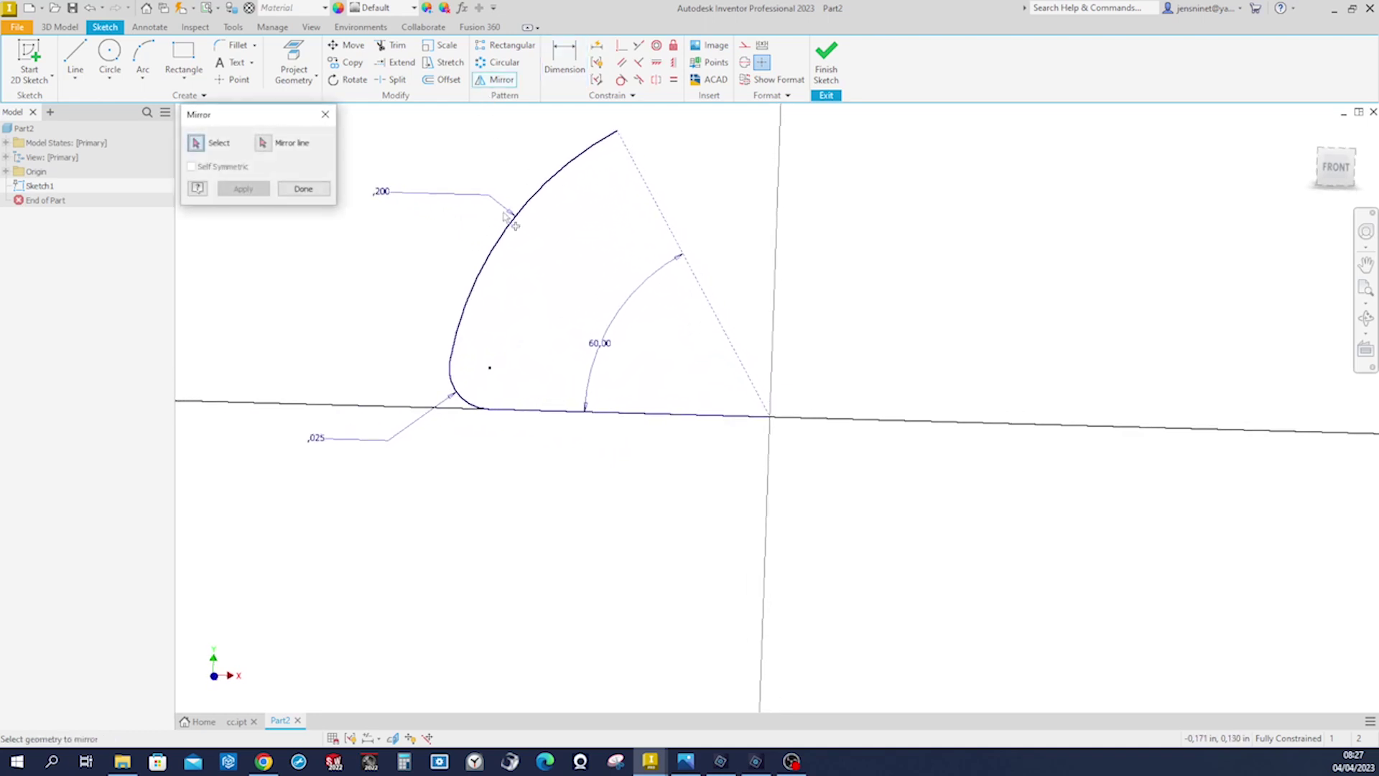
{"action": "mouse_move", "coordinate": [607, 468]}
{"action": "left_mouse_down"}
{"action": "mouse_move", "coordinate": [441, 363]}
{"action": "mouse_move", "coordinate": [396, 303]}
{"action": "left_mouse_up"}
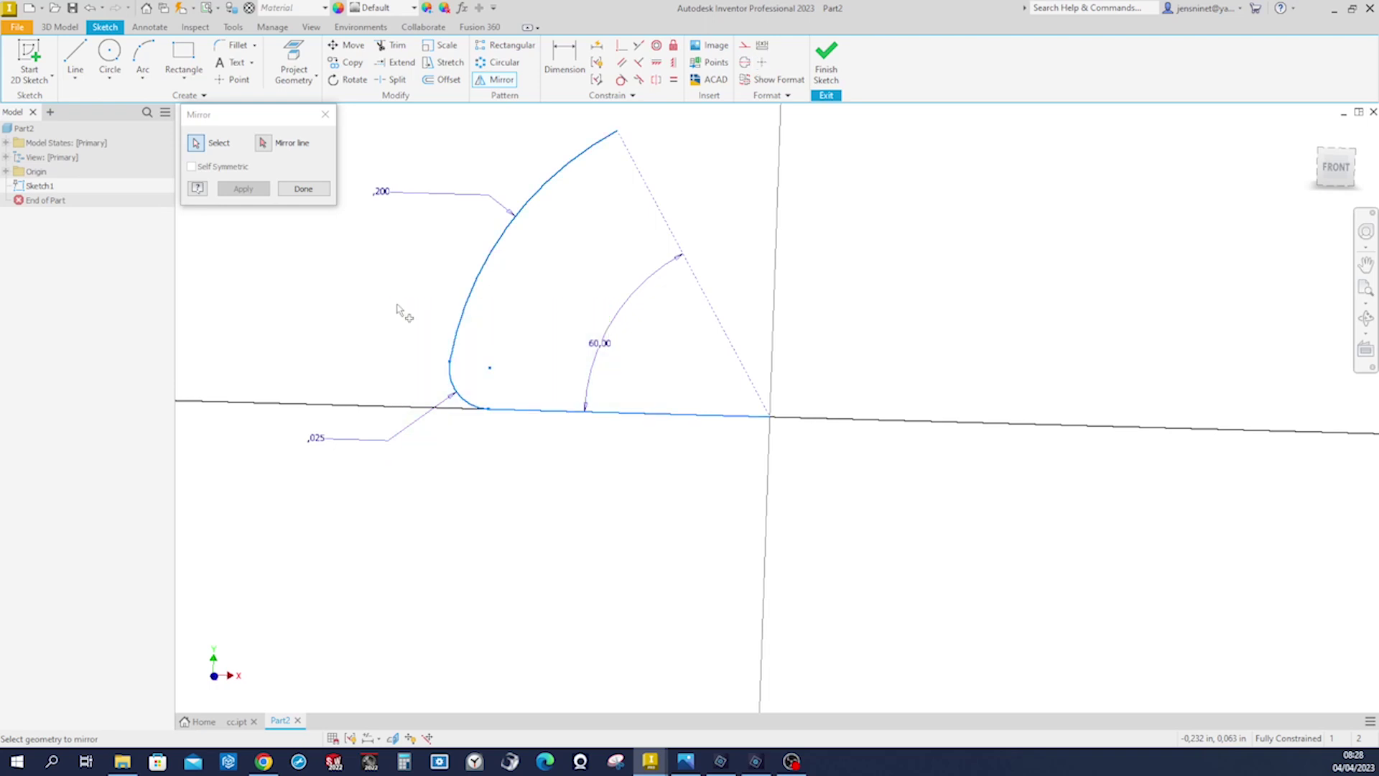
{"action": "left_click", "coordinate": [263, 143]}
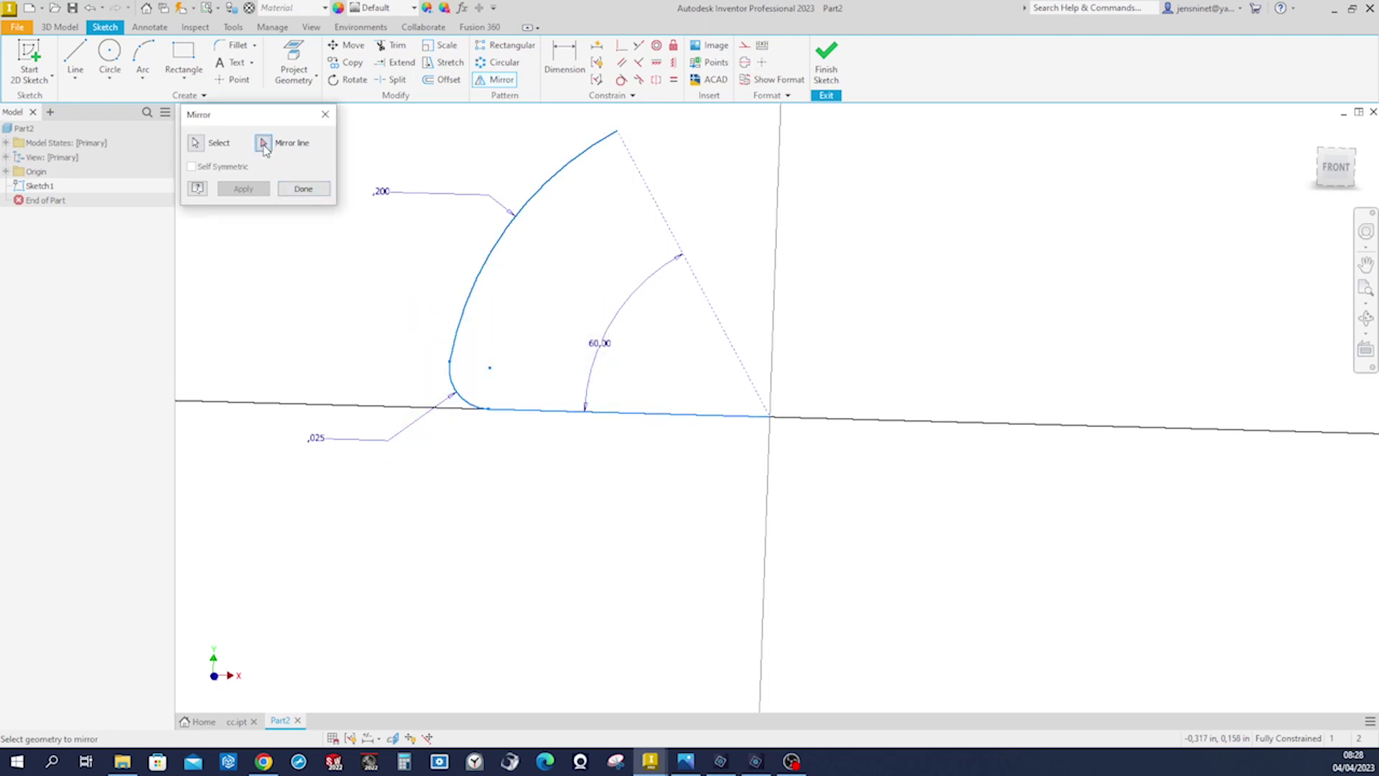
{"action": "left_click", "coordinate": [717, 316]}
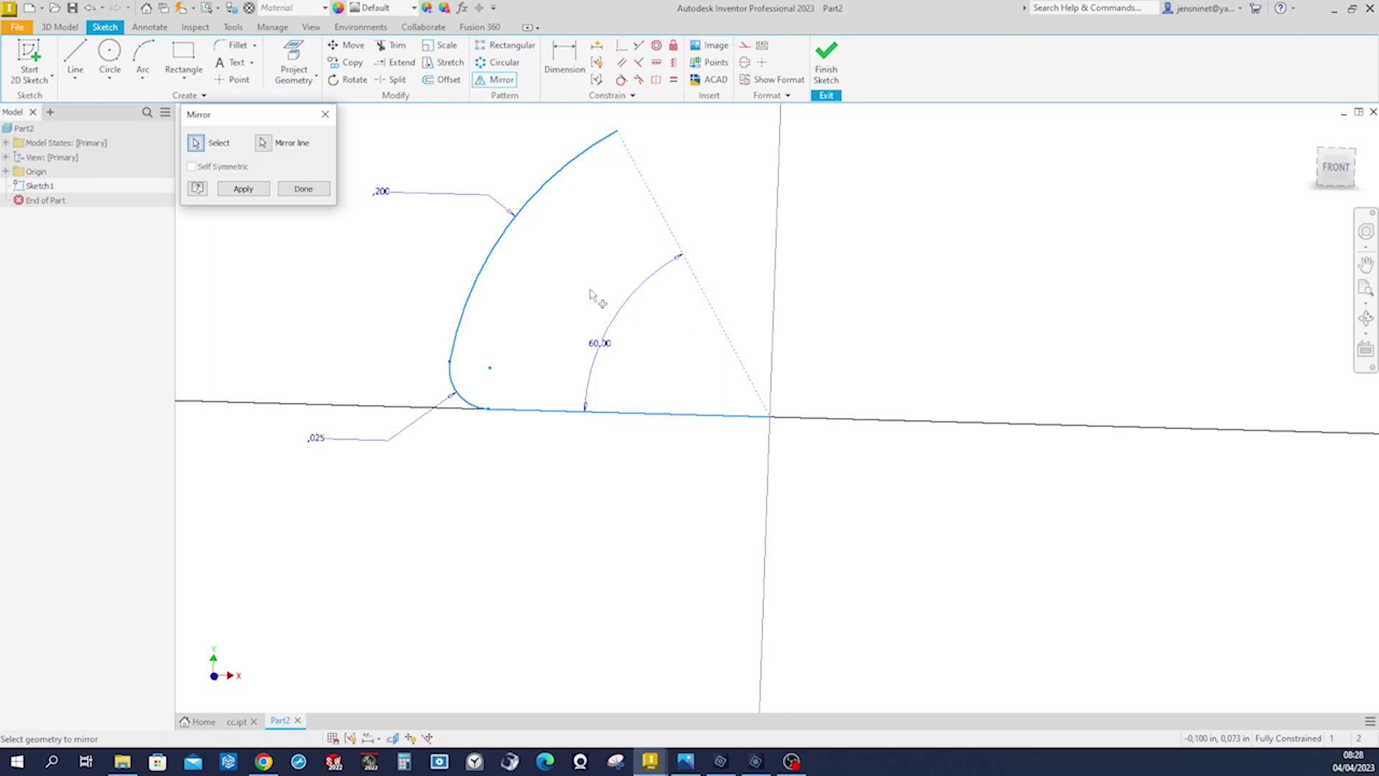
{"action": "left_click", "coordinate": [303, 189]}
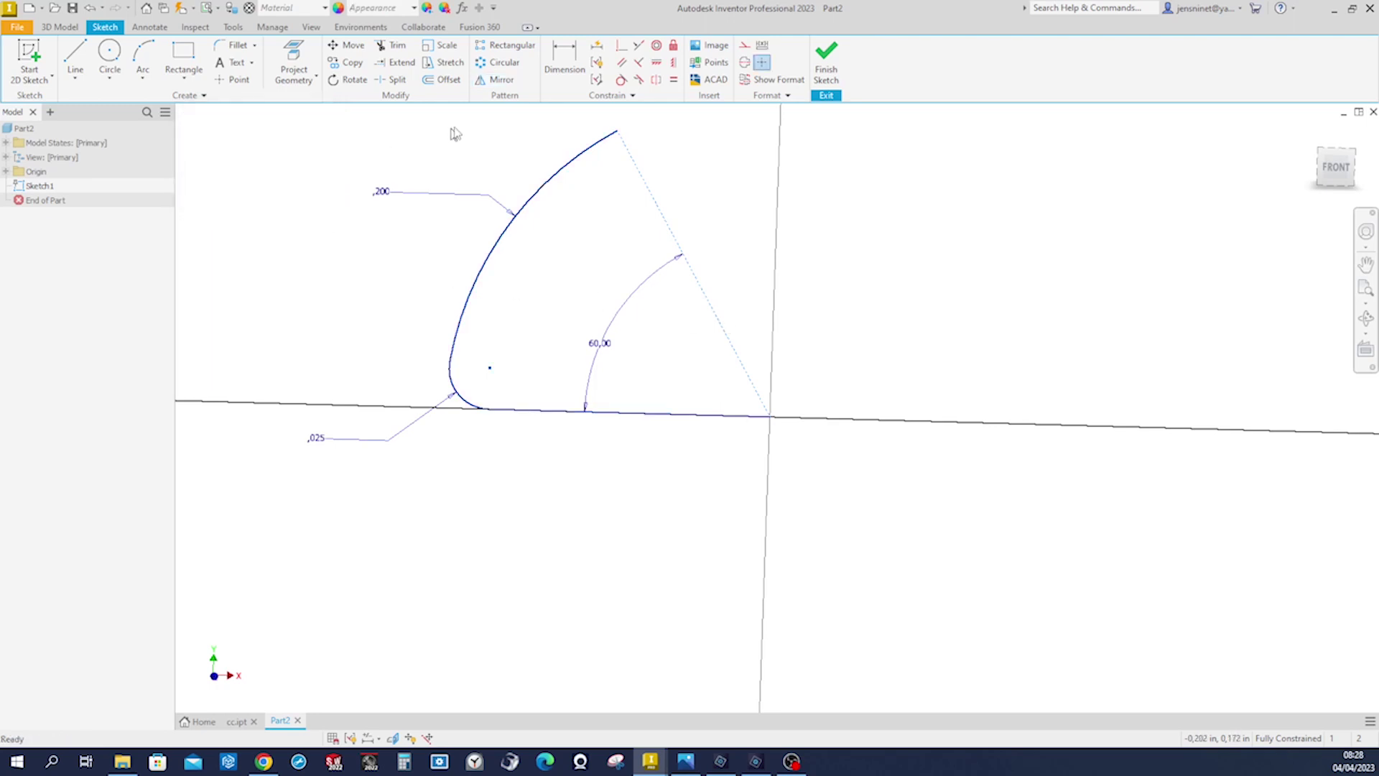
Step: Mirror the whole profile across the dotted 60° construction line to form a closed lobe
{"action": "left_click", "coordinate": [495, 80]}
{"action": "mouse_move", "coordinate": [618, 476]}
{"action": "left_mouse_down"}
{"action": "mouse_move", "coordinate": [431, 370]}
{"action": "mouse_move", "coordinate": [394, 330]}
{"action": "left_mouse_up"}
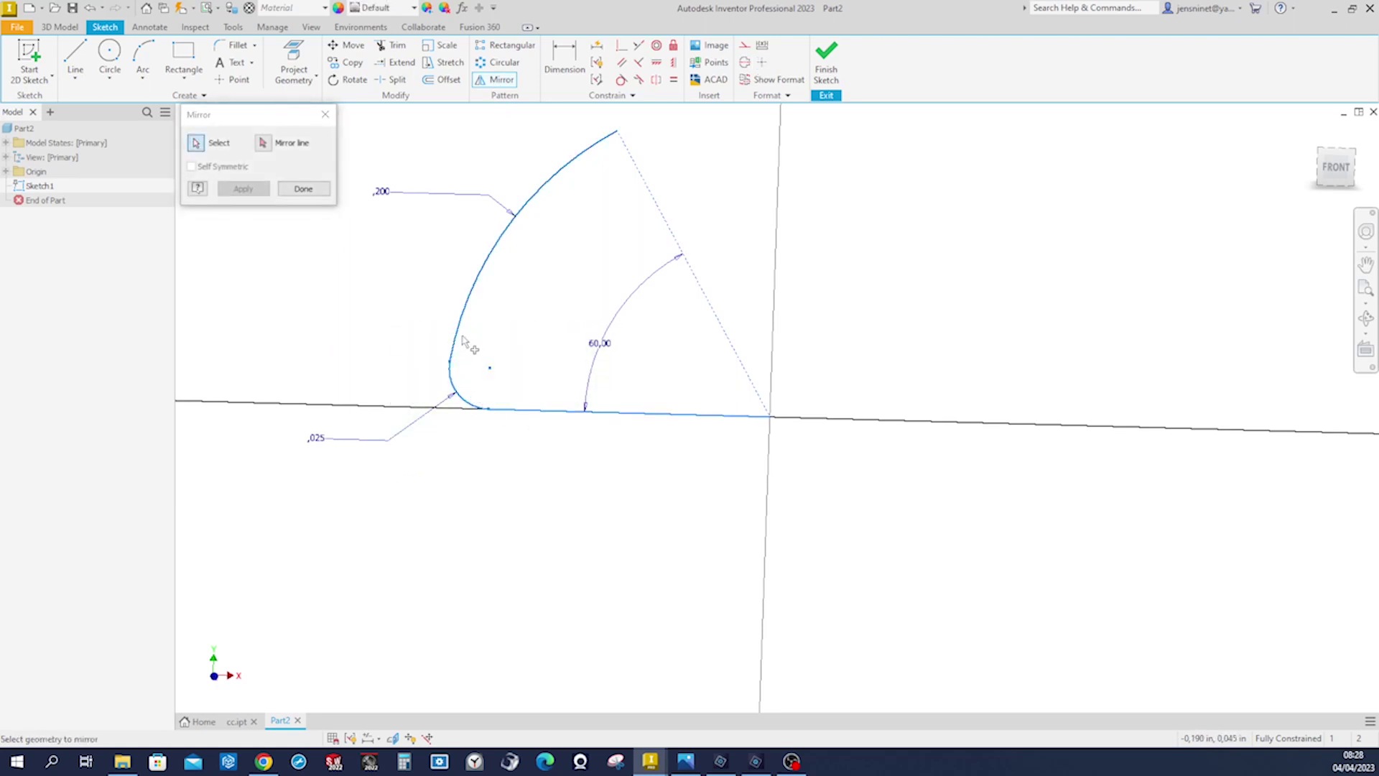
{"action": "left_click", "coordinate": [263, 143]}
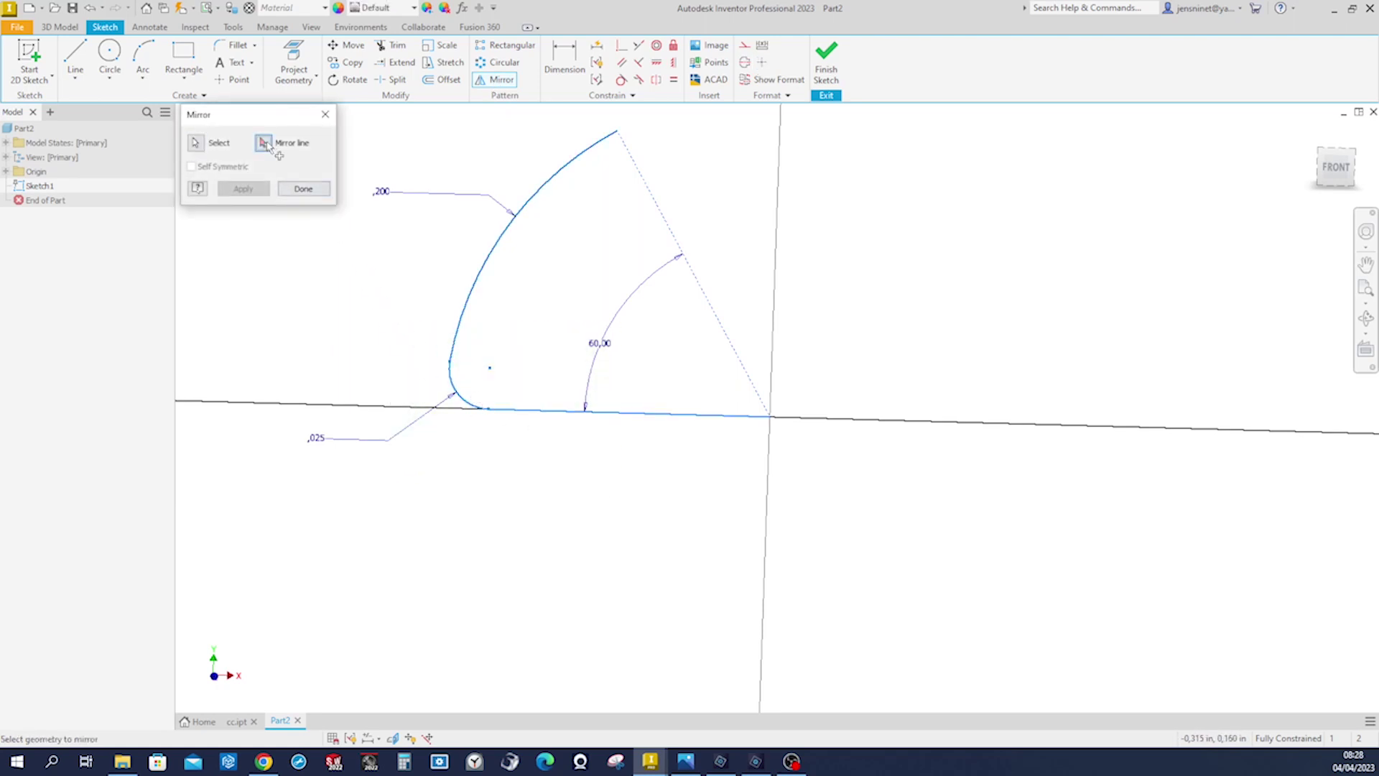
{"action": "left_click", "coordinate": [722, 311]}
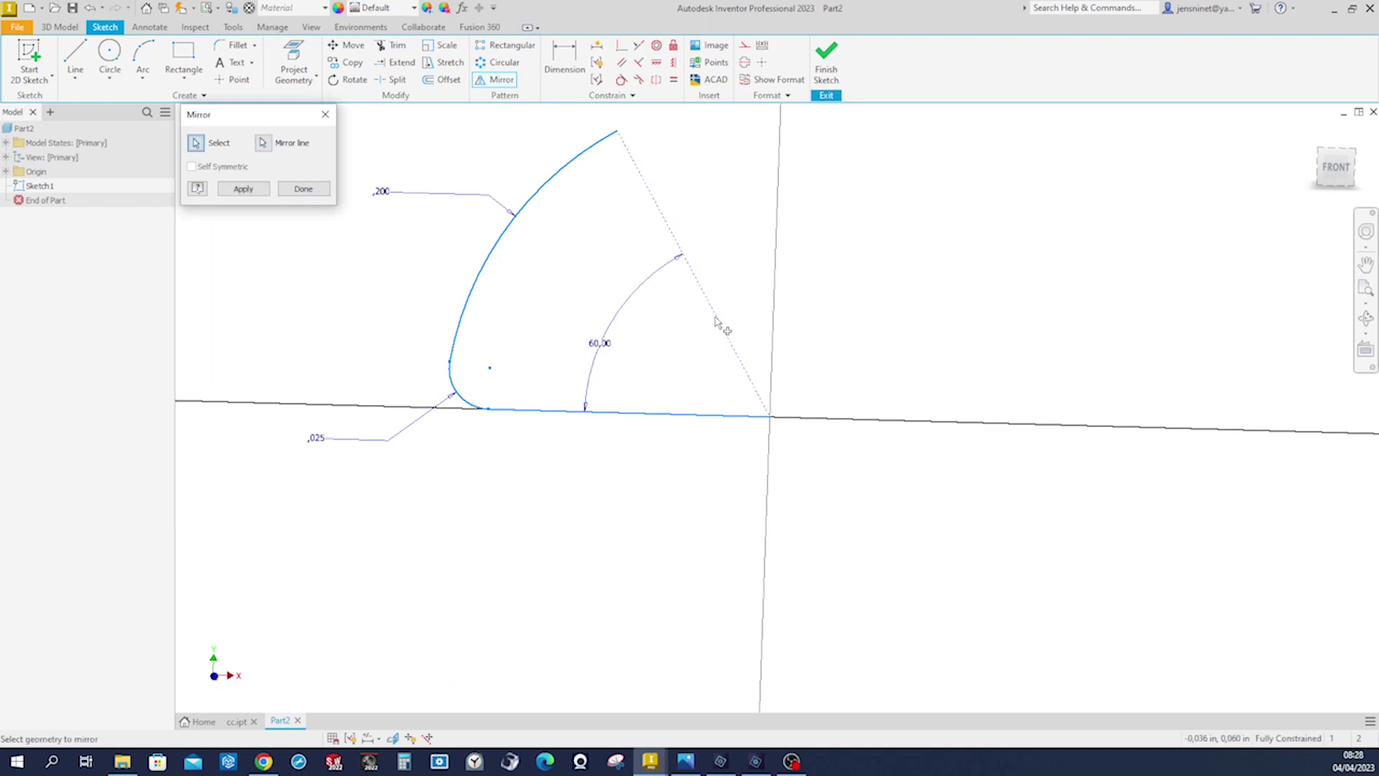
{"action": "left_click", "coordinate": [243, 189]}
{"action": "left_click", "coordinate": [306, 188]}
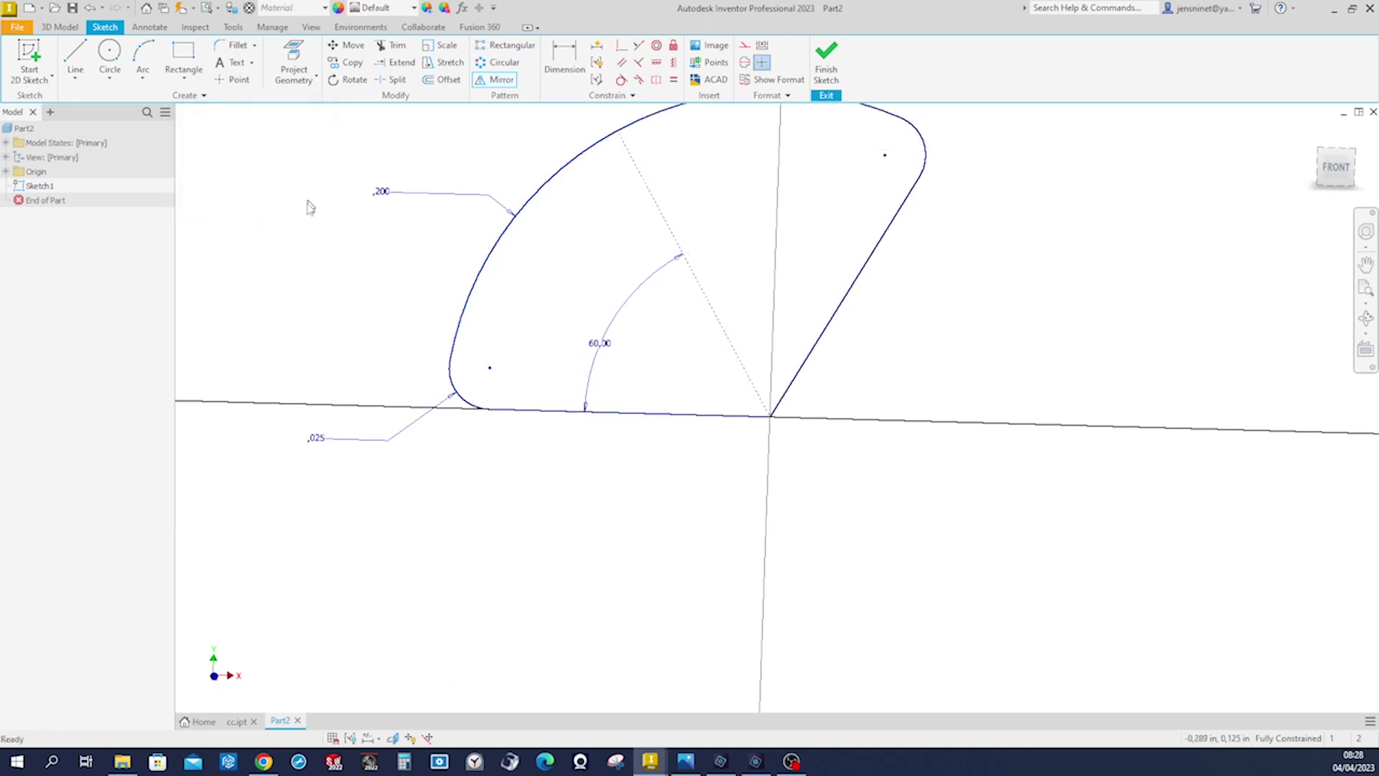
{"action": "key", "text": "F5"}
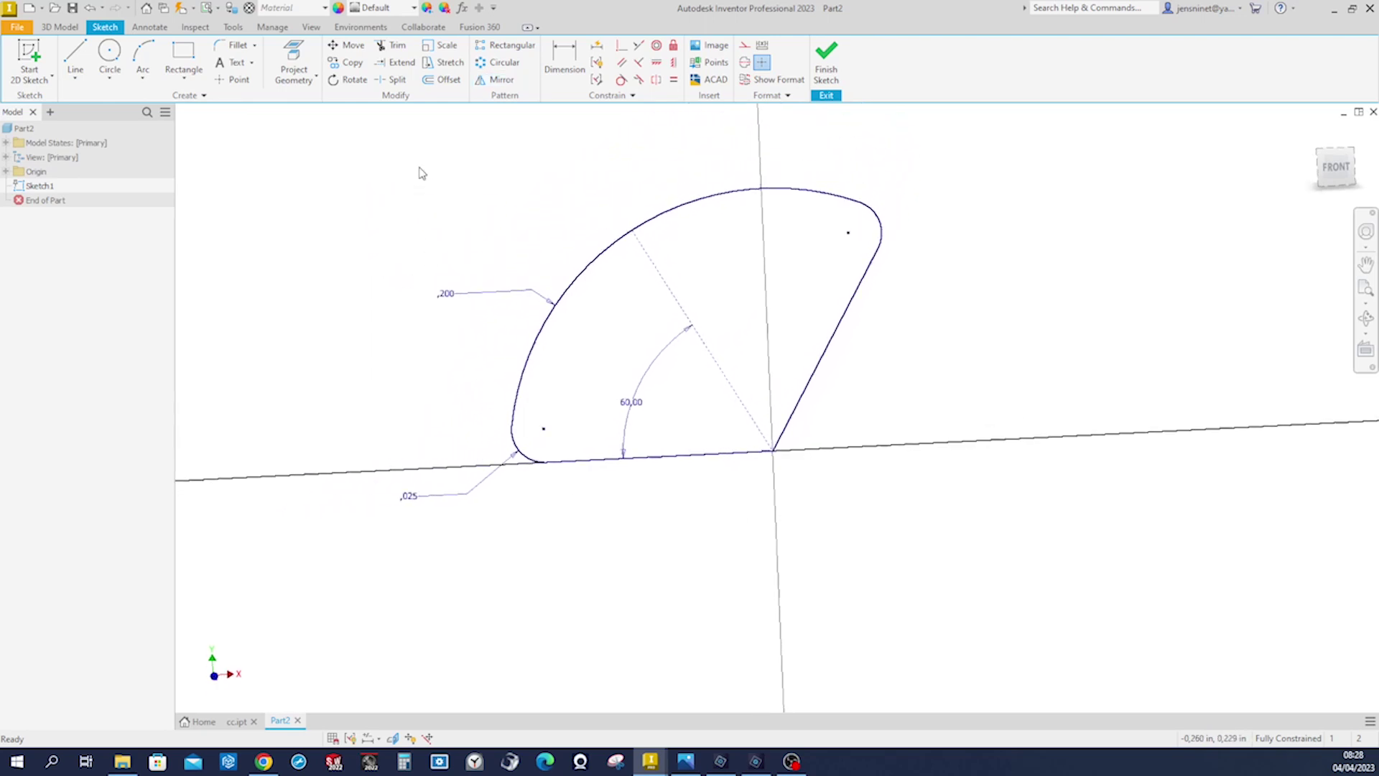
Step: Circular-pattern the lobe 3 times around the sketch origin and finish Sketch1
{"action": "left_click", "coordinate": [498, 63]}
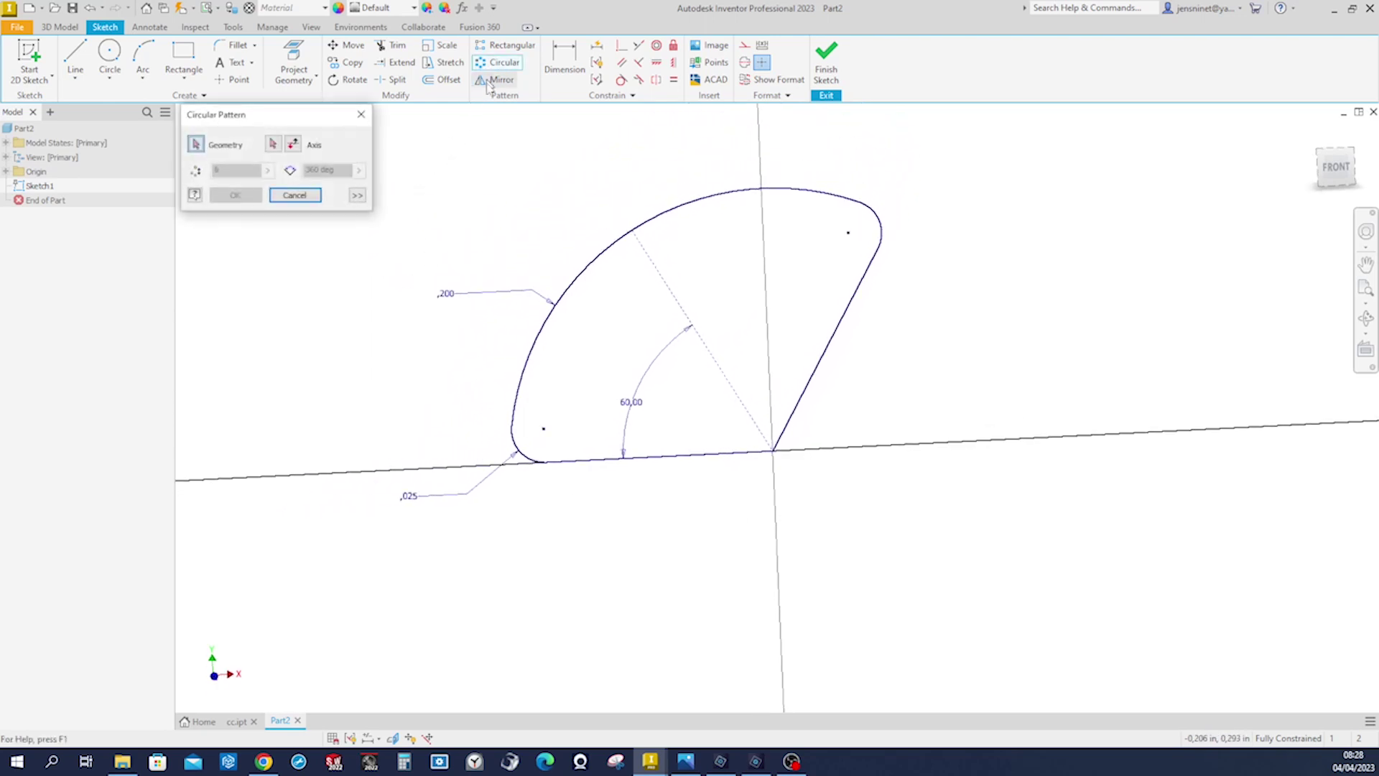
{"action": "key", "text": "F5"}
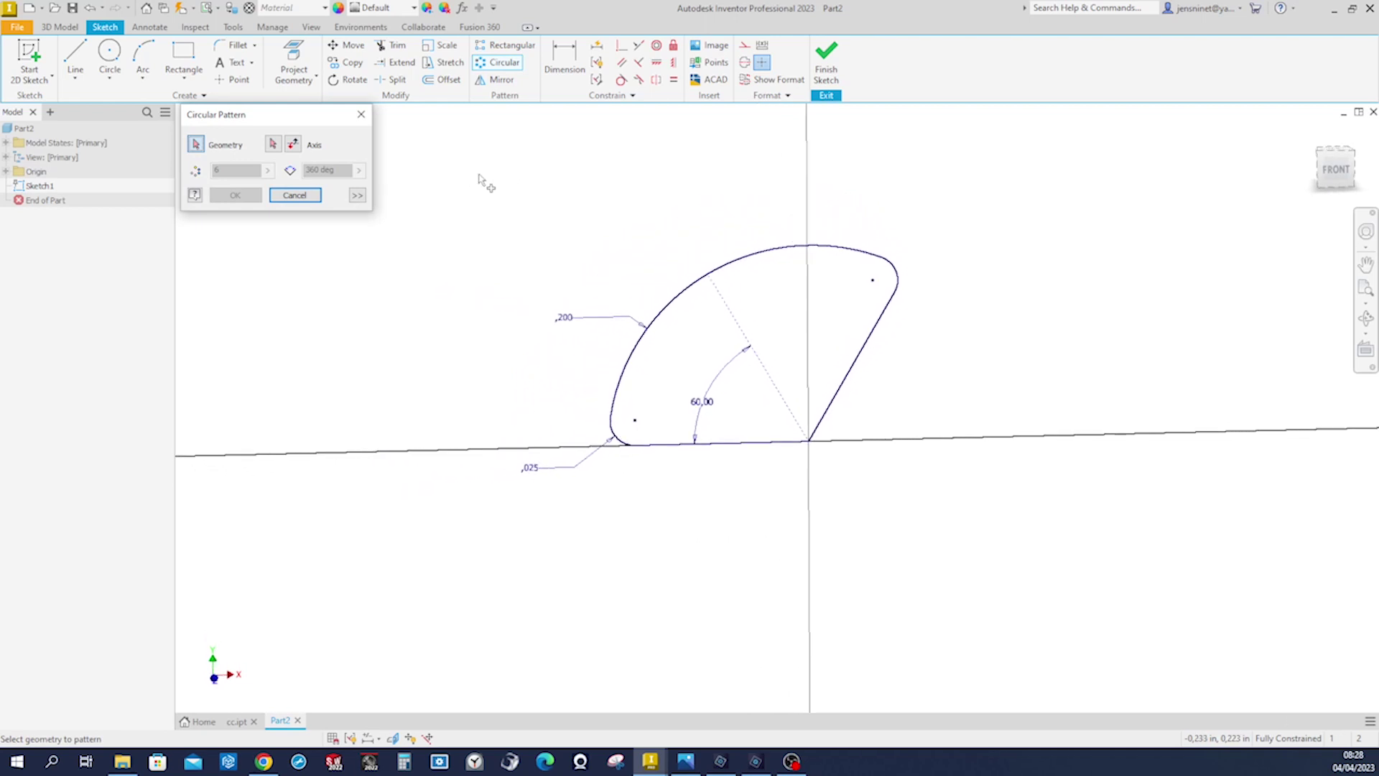
{"action": "left_click_drag", "start_coordinate": [517, 224], "coordinate": [935, 525]}
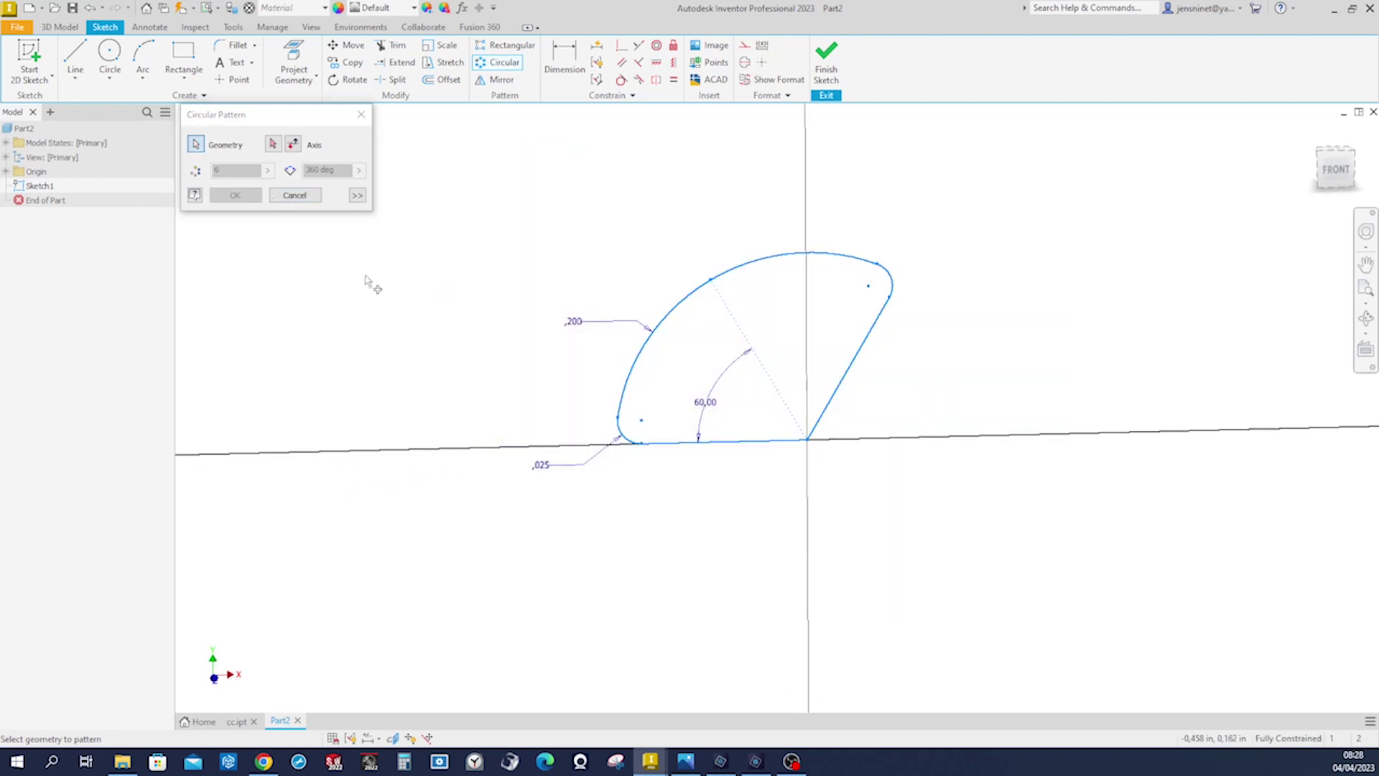
{"action": "left_click", "coordinate": [273, 145]}
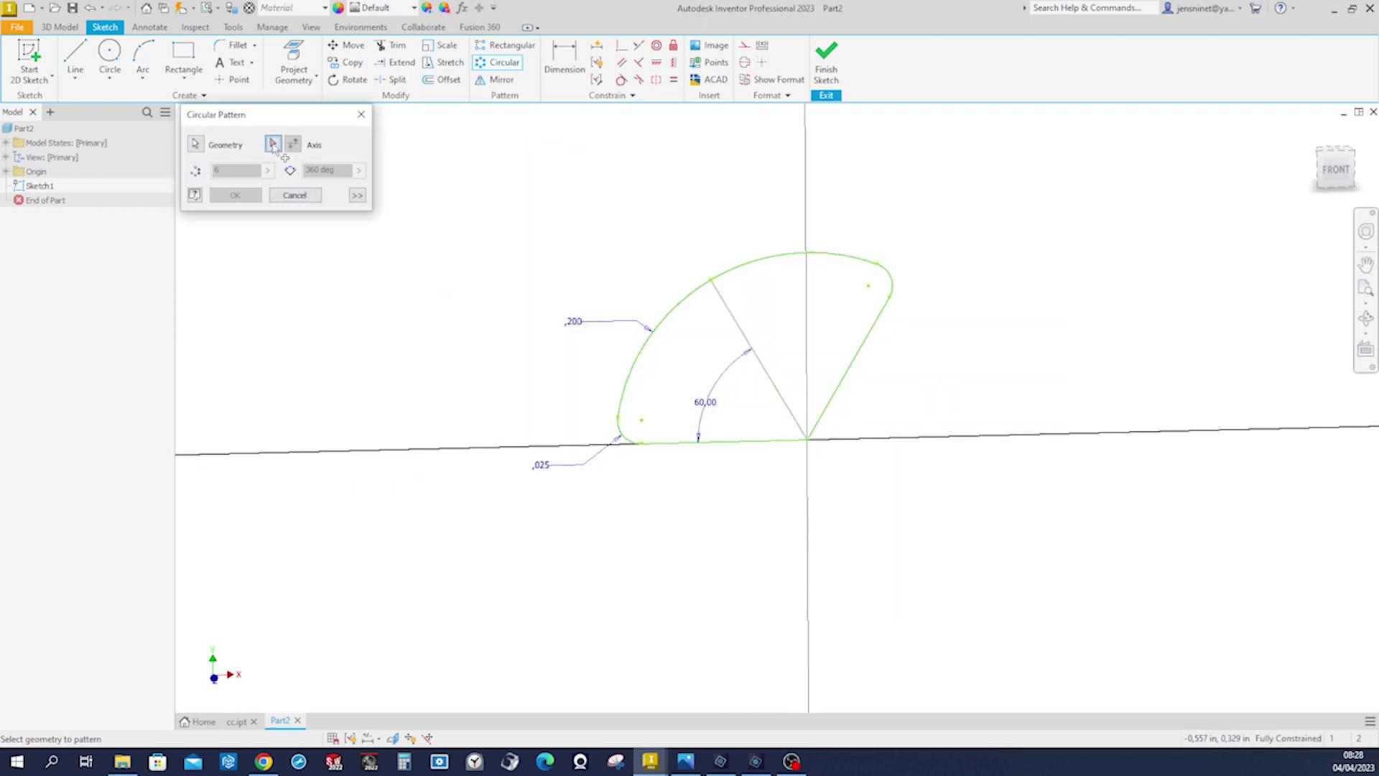
{"action": "left_click", "coordinate": [808, 443]}
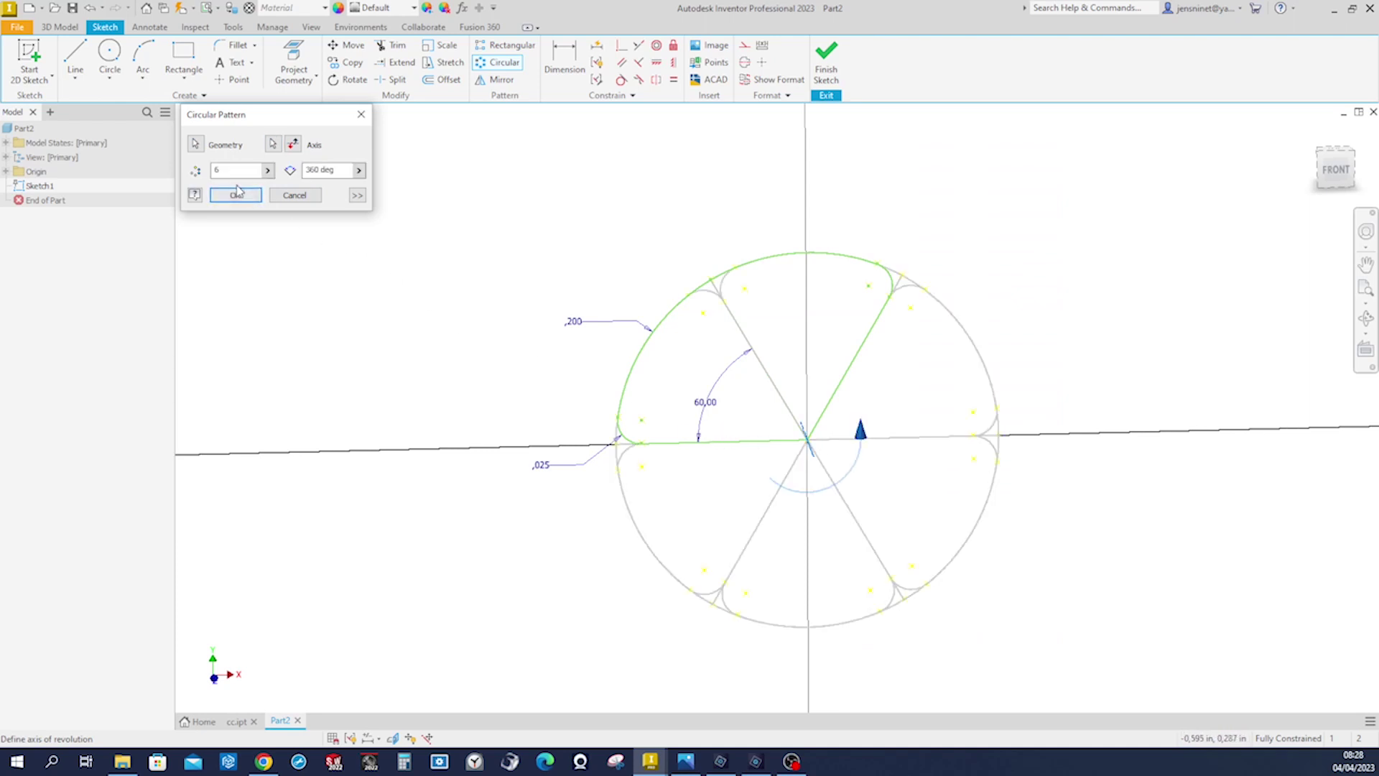
{"action": "left_click_drag", "start_coordinate": [233, 173], "coordinate": [207, 171]}
{"action": "type", "text": "3"}
{"action": "key", "text": "Return"}
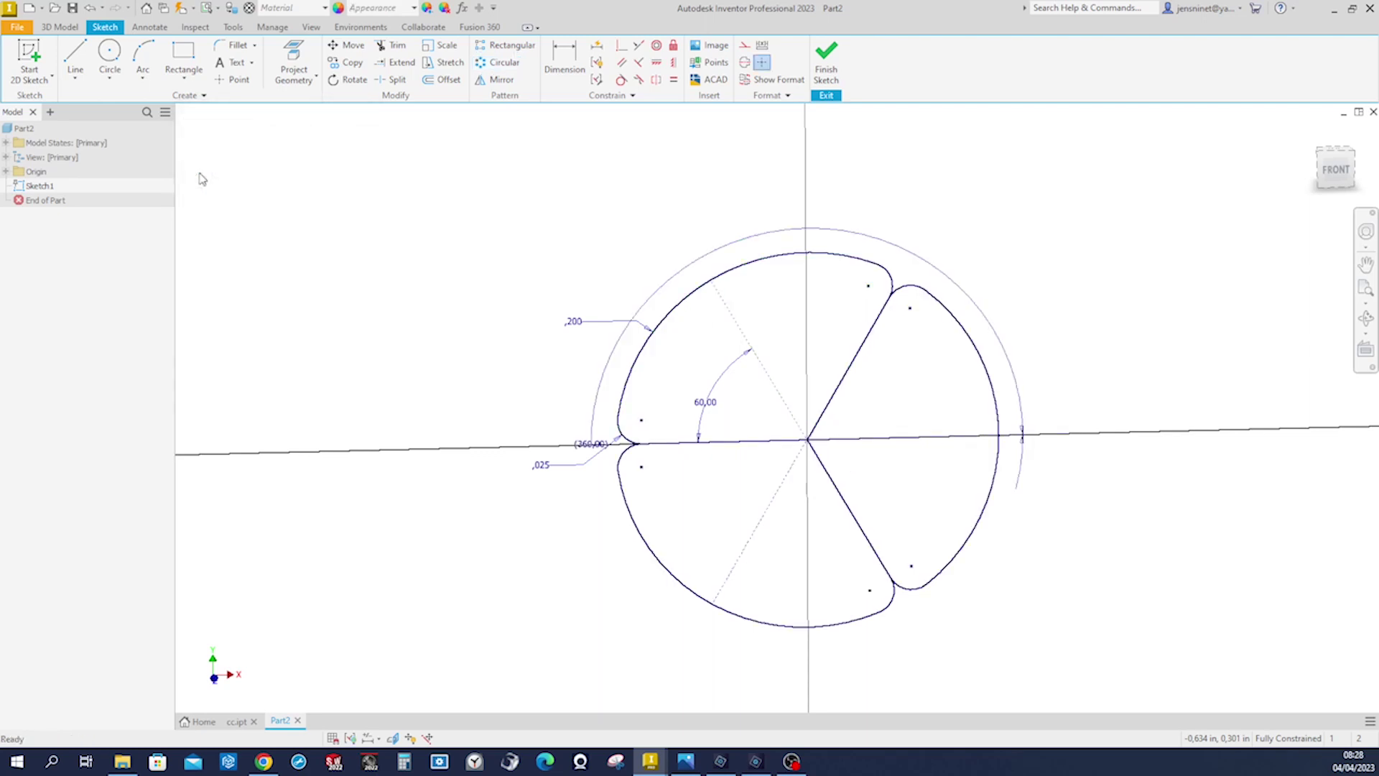
{"action": "left_click", "coordinate": [827, 80]}
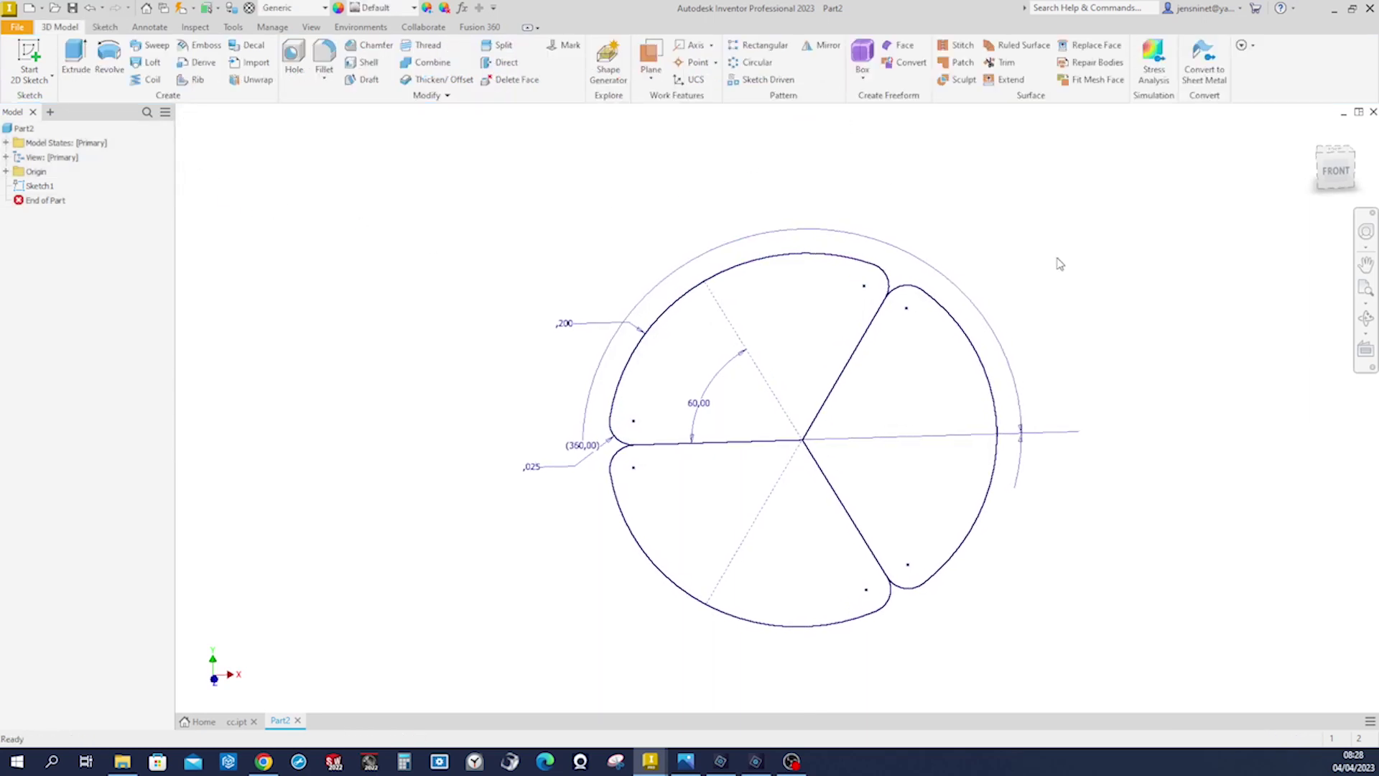
Step: Start Sketch2 on the XZ origin plane
{"action": "left_click", "coordinate": [52, 74]}
{"action": "left_click", "coordinate": [43, 104]}
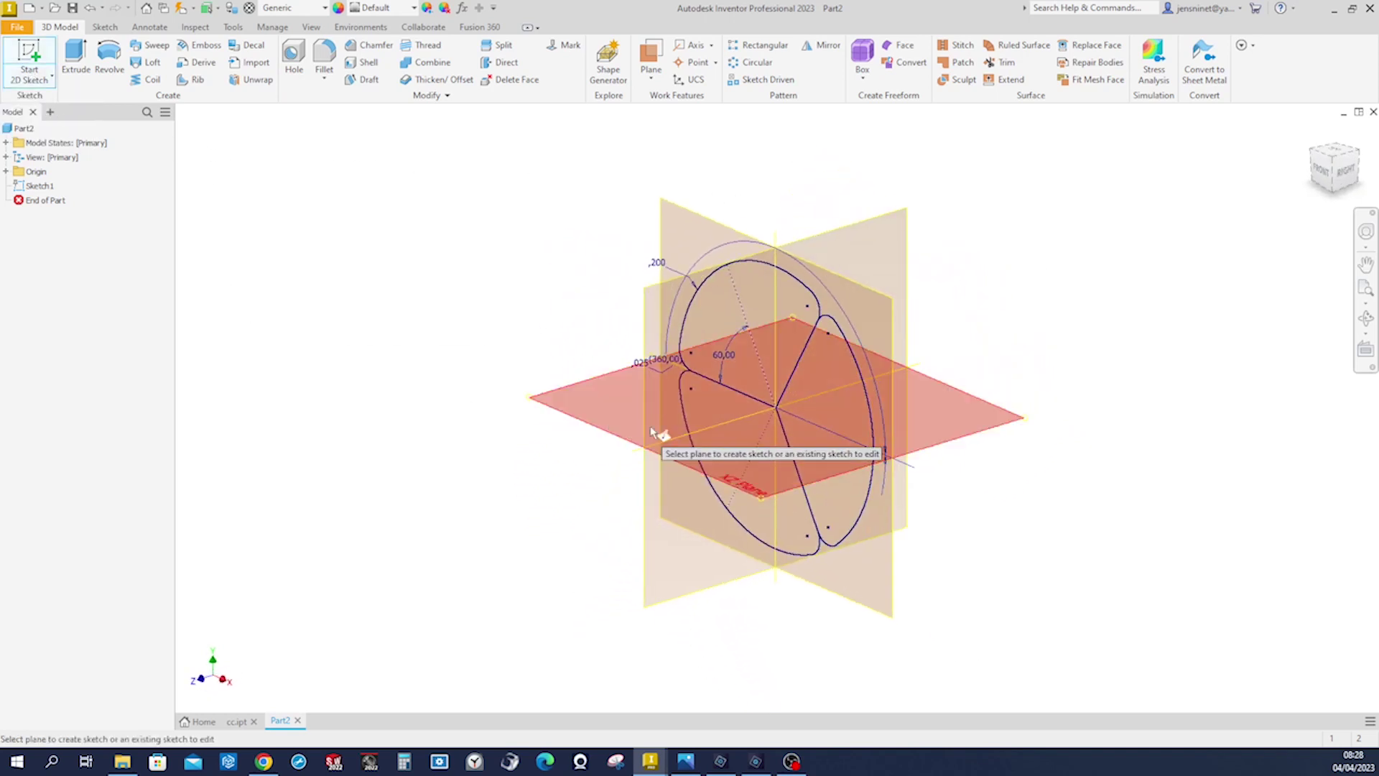
{"action": "left_click", "coordinate": [971, 401]}
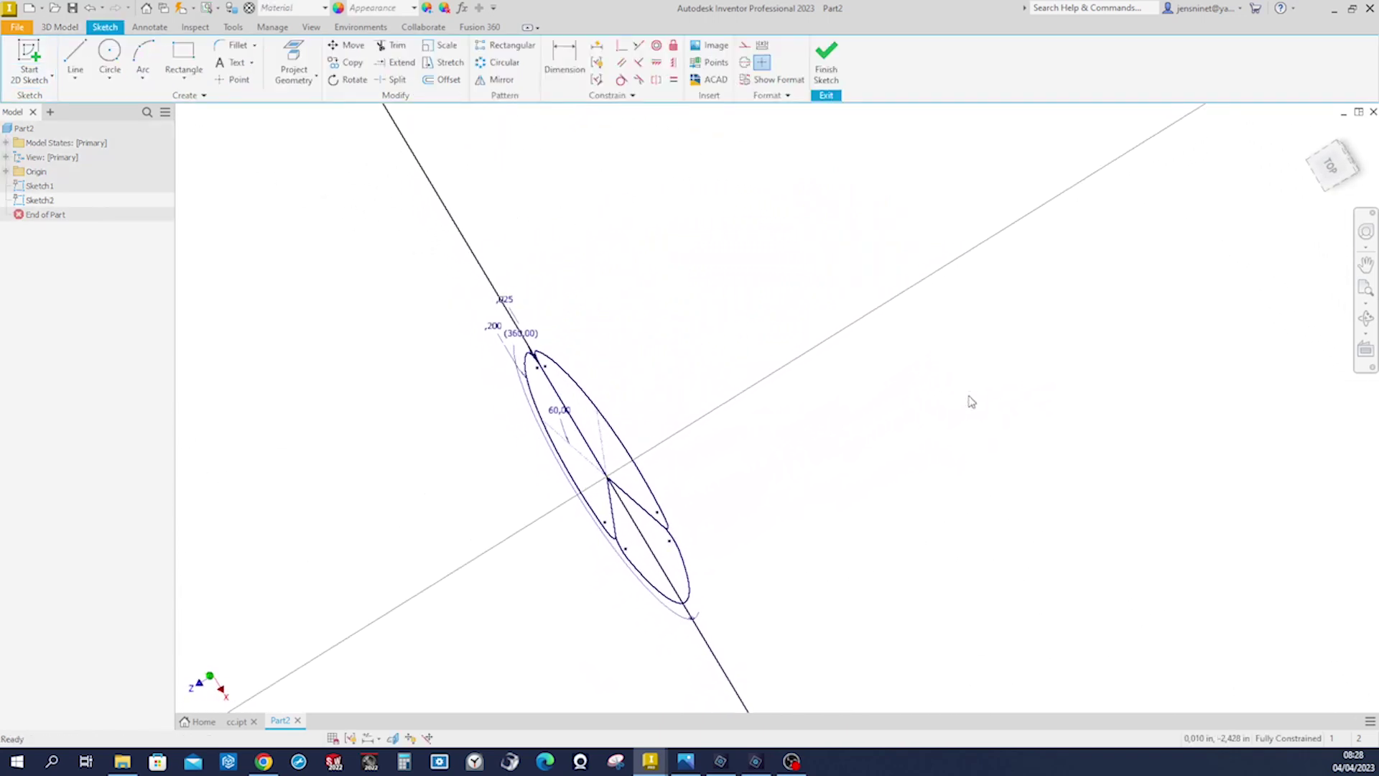
{"action": "right_click", "coordinate": [614, 213]}
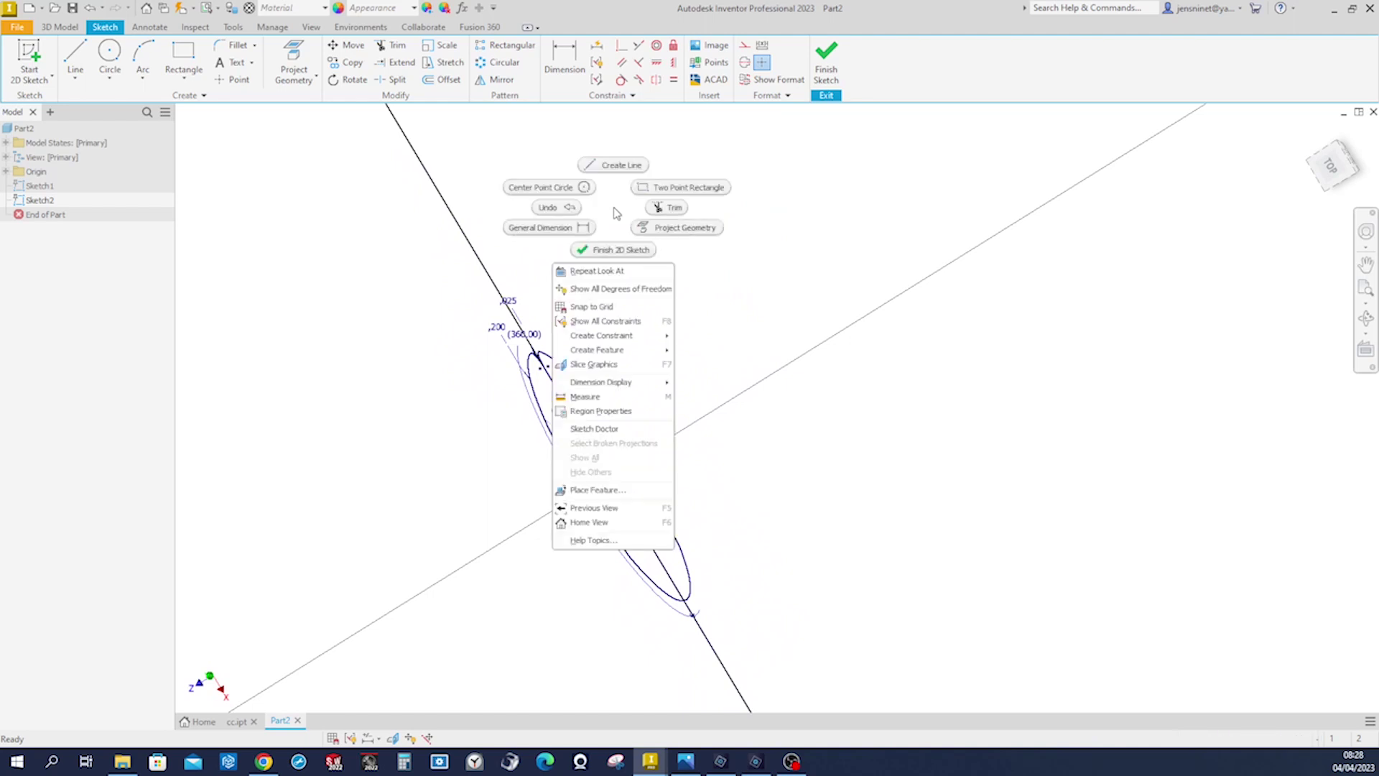
Step: Draw a straight line from the origin ending in a large tangent arc as the hook path
{"action": "left_click", "coordinate": [617, 165]}
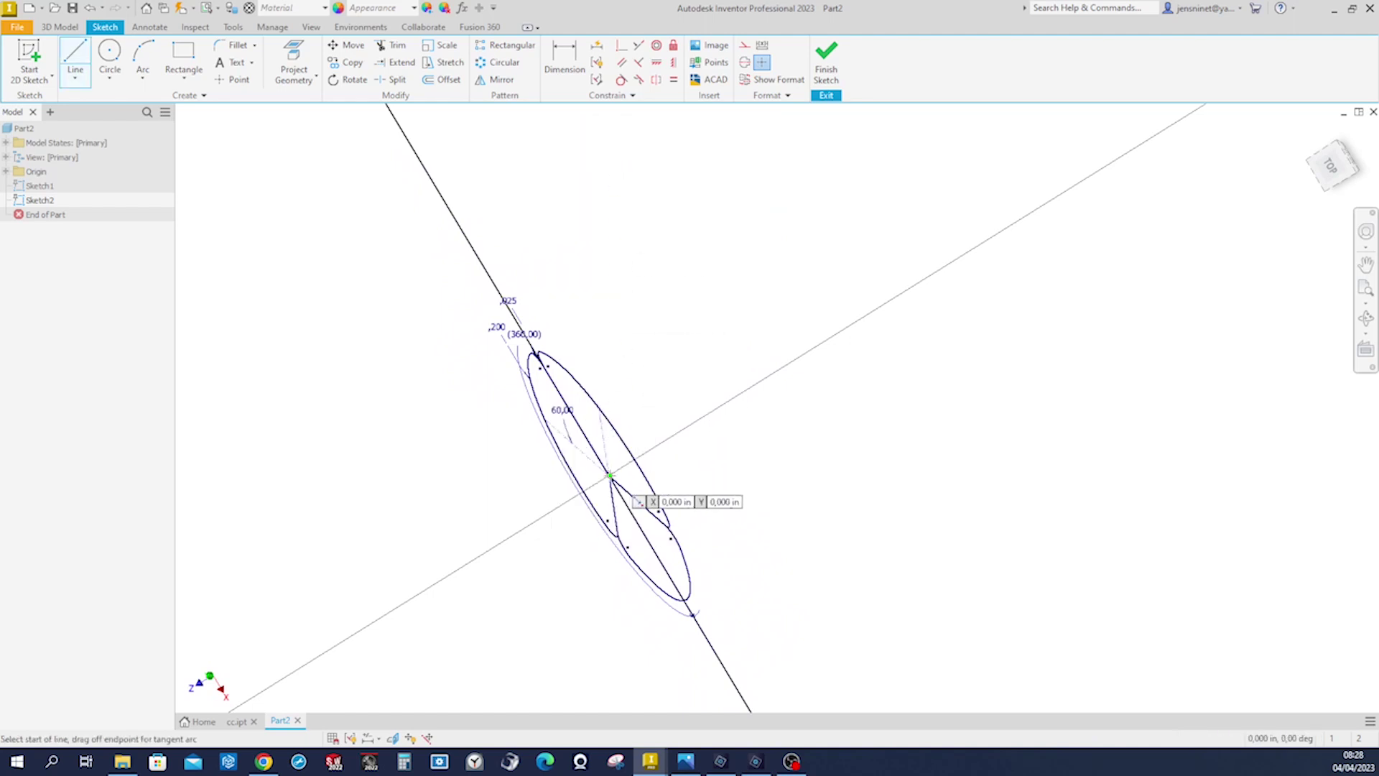
{"action": "left_click", "coordinate": [610, 477]}
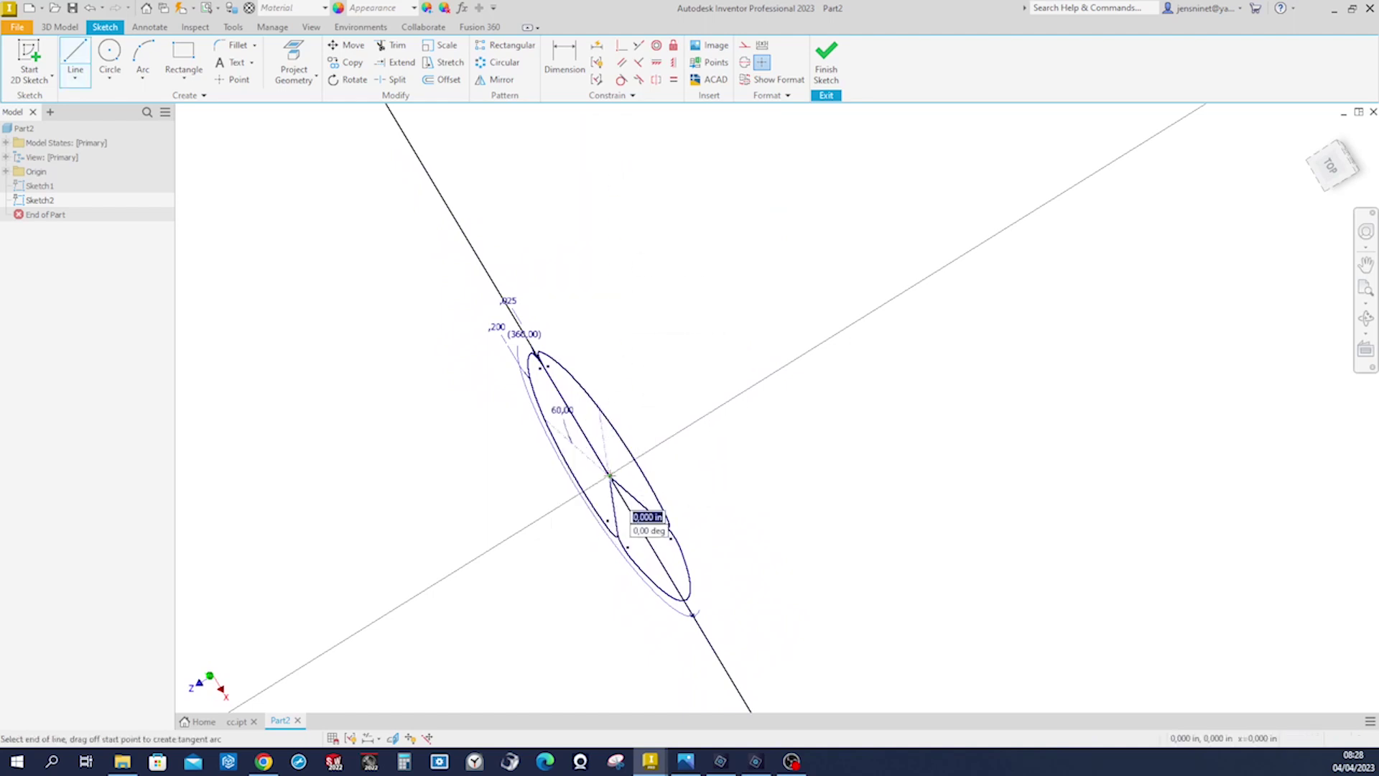
{"action": "left_click", "coordinate": [917, 284]}
{"action": "mouse_move", "coordinate": [917, 284]}
{"action": "left_mouse_down"}
{"action": "mouse_move", "coordinate": [1015, 259]}
{"action": "mouse_move", "coordinate": [1182, 492]}
{"action": "mouse_move", "coordinate": [1148, 565]}
{"action": "left_mouse_up"}
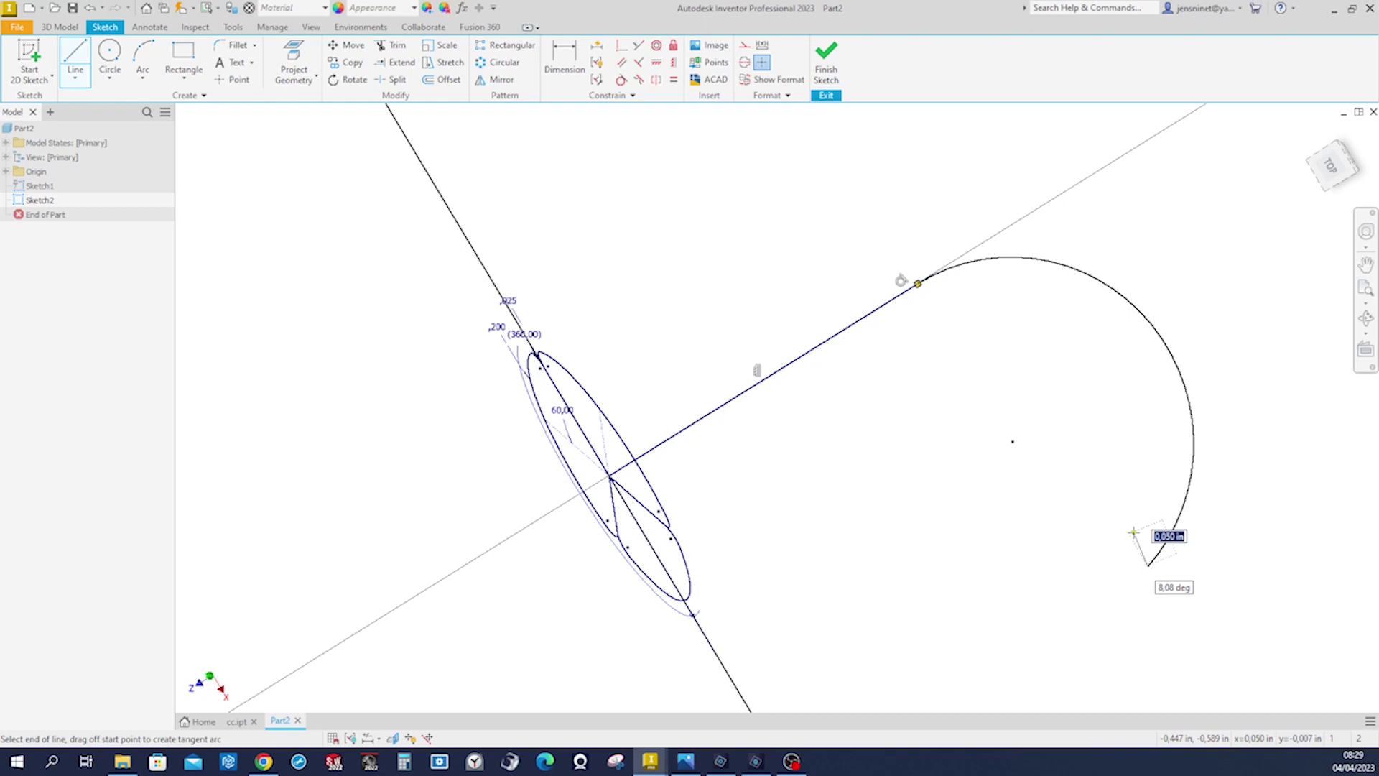
{"action": "key", "text": "Escape"}
{"action": "right_click", "coordinate": [1079, 499]}
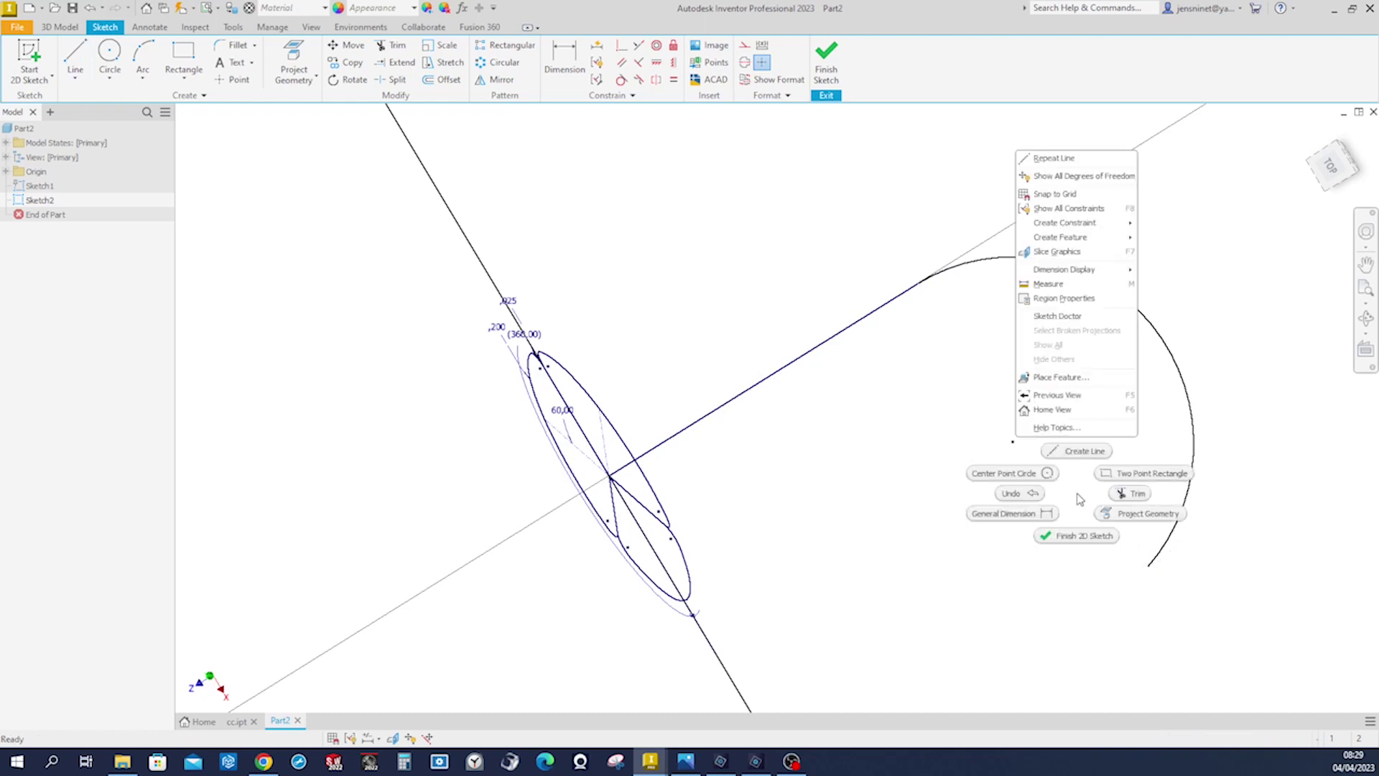
{"action": "left_click", "coordinate": [1050, 514]}
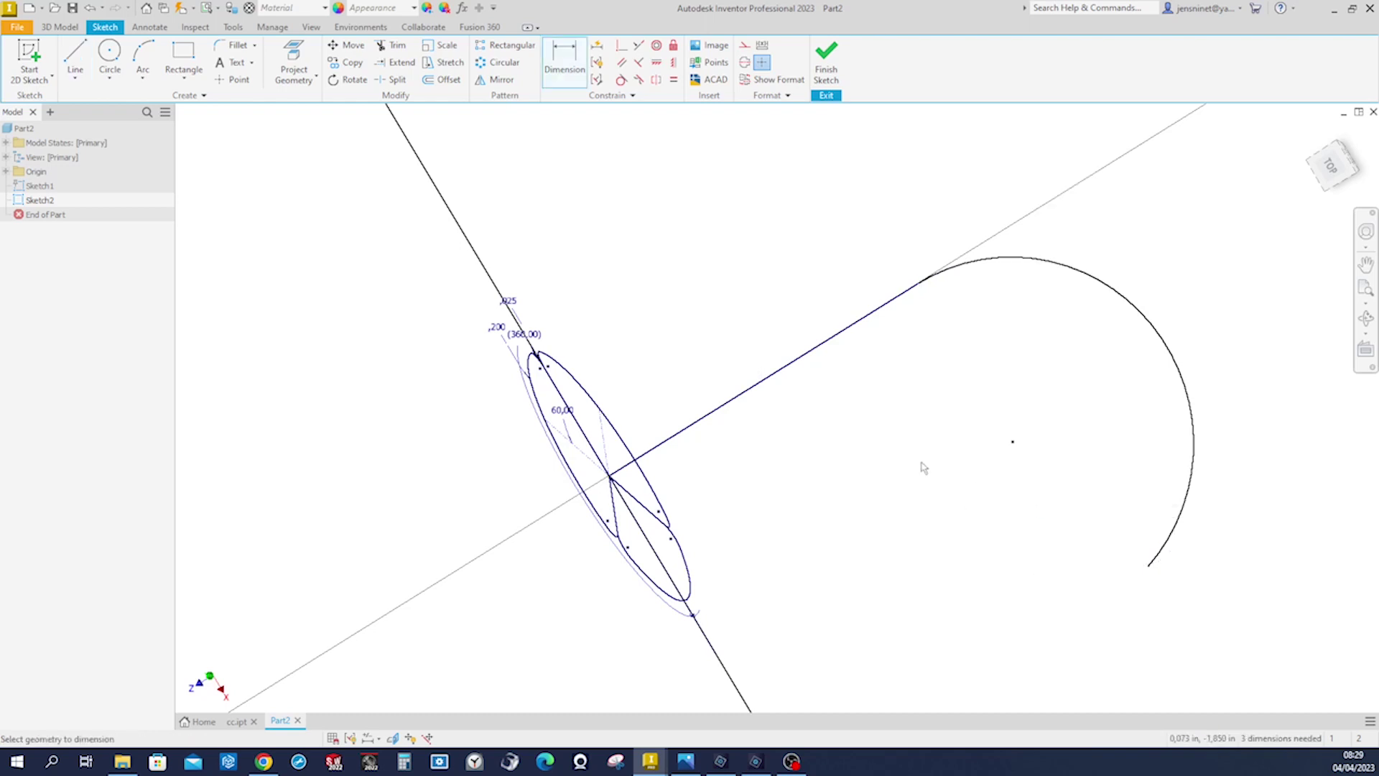
Step: Set the straight path line's length to 10
{"action": "left_click", "coordinate": [732, 402]}
{"action": "left_click", "coordinate": [707, 372]}
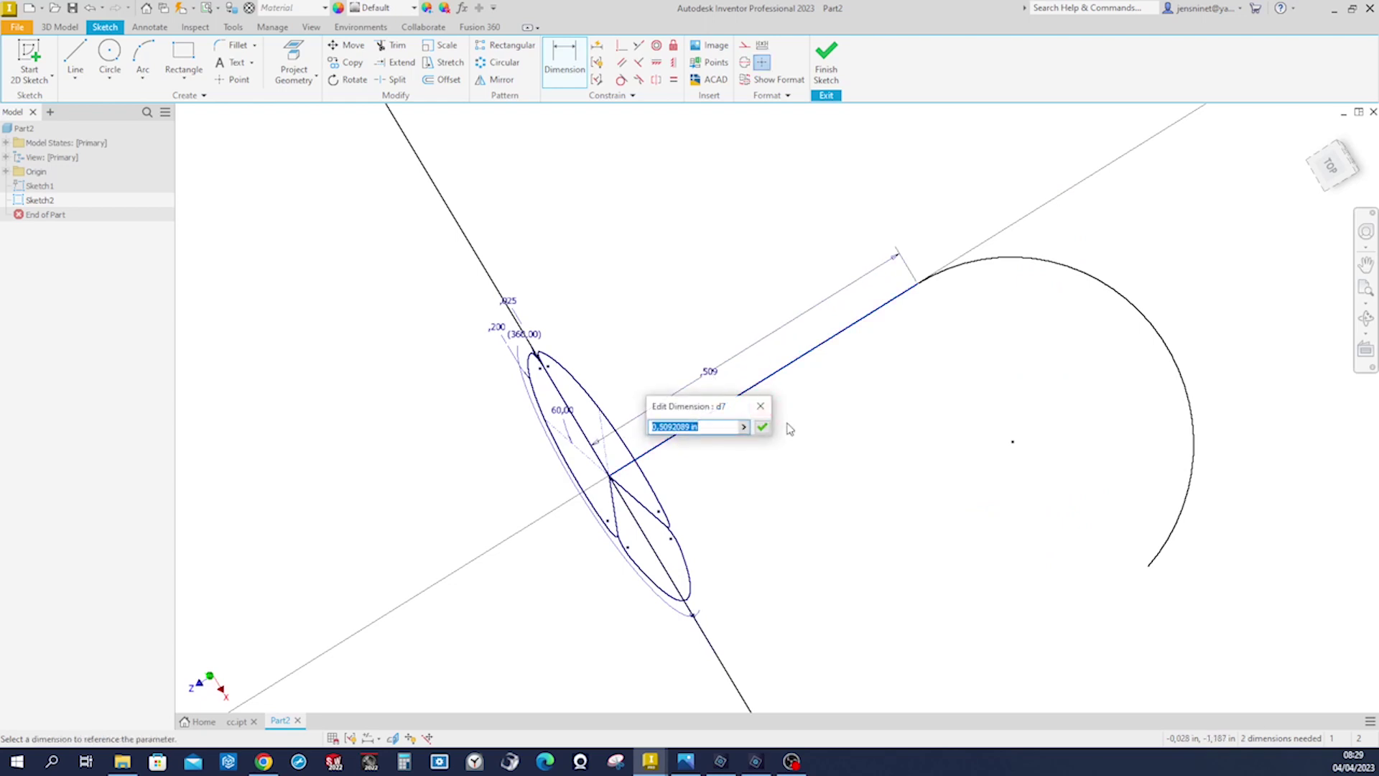
{"action": "type", "text": "10"}
{"action": "key", "text": "Return"}
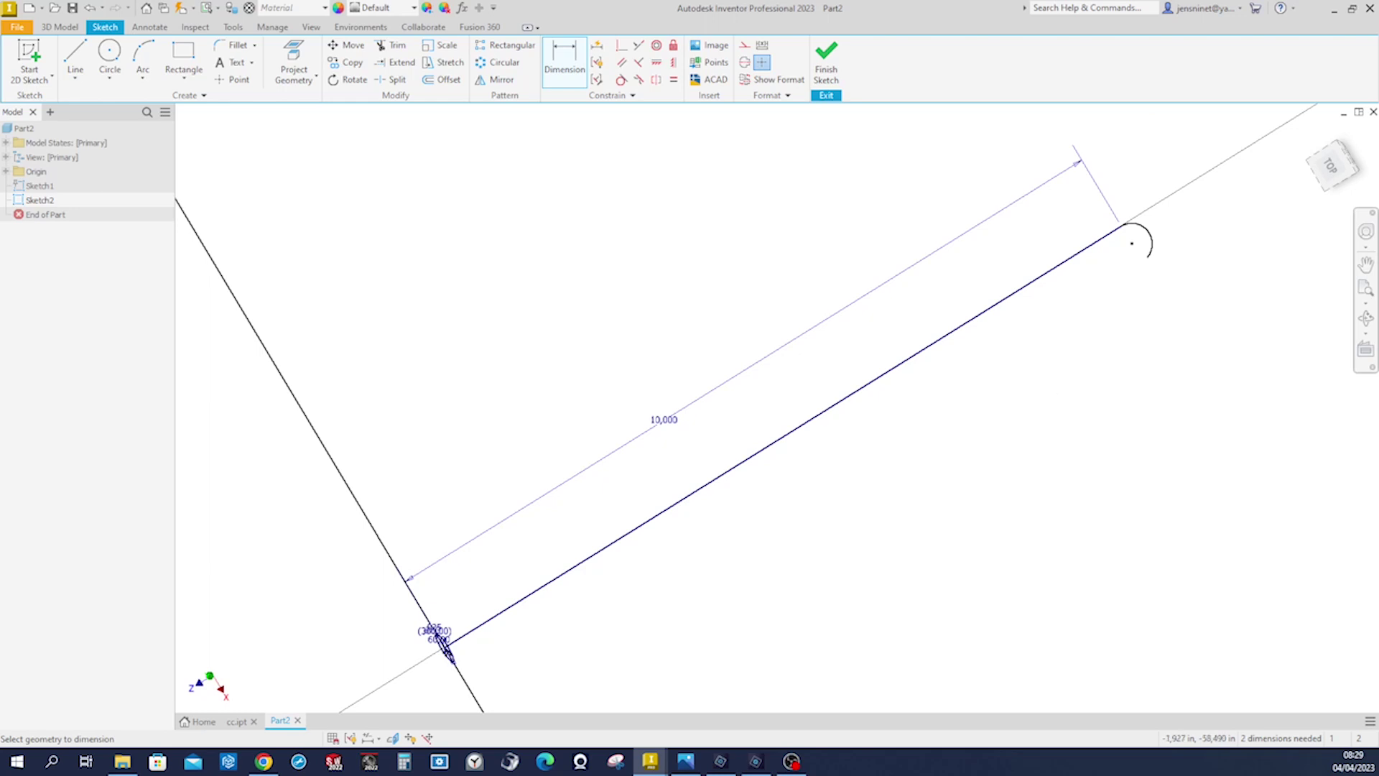
{"action": "scroll", "coordinate": [1120, 316], "scroll_direction": "up", "scroll_amount": 3}
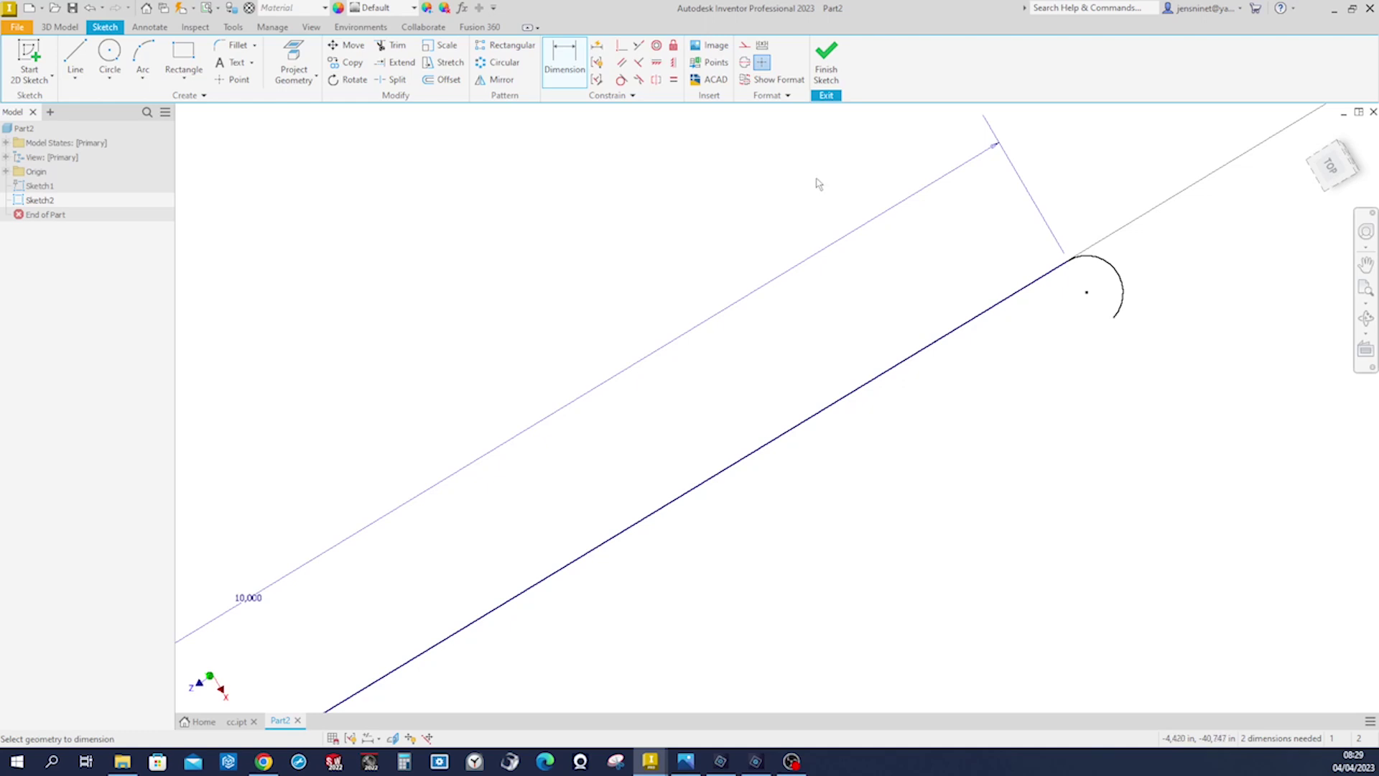
Step: Align the arc end level with its centre, dimension the hook arc to 4.4, and finish the sketch
{"action": "left_click", "coordinate": [656, 62]}
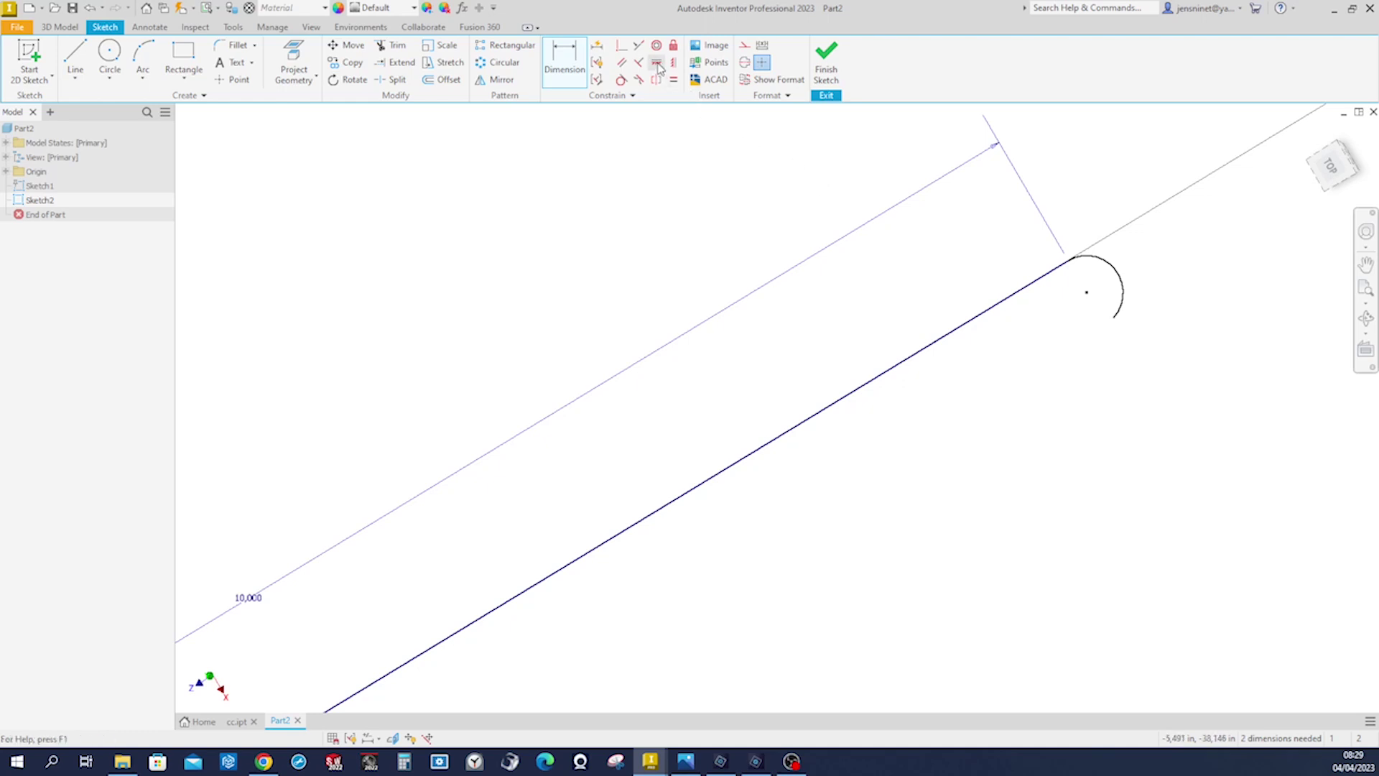
{"action": "left_click", "coordinate": [1114, 317]}
{"action": "left_click", "coordinate": [1071, 268]}
{"action": "key", "text": "d"}
{"action": "left_click", "coordinate": [1062, 269]}
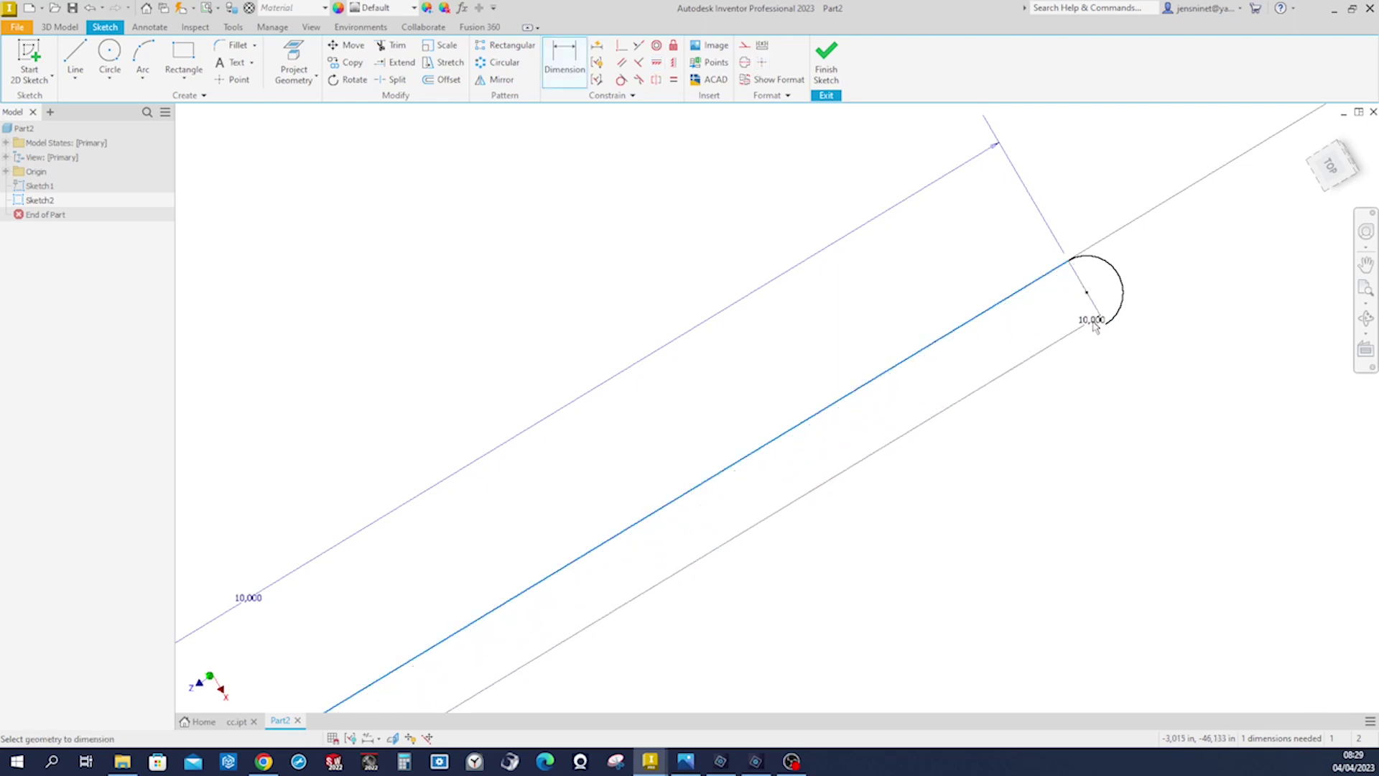
{"action": "left_click", "coordinate": [1104, 331]}
{"action": "left_click", "coordinate": [1080, 334]}
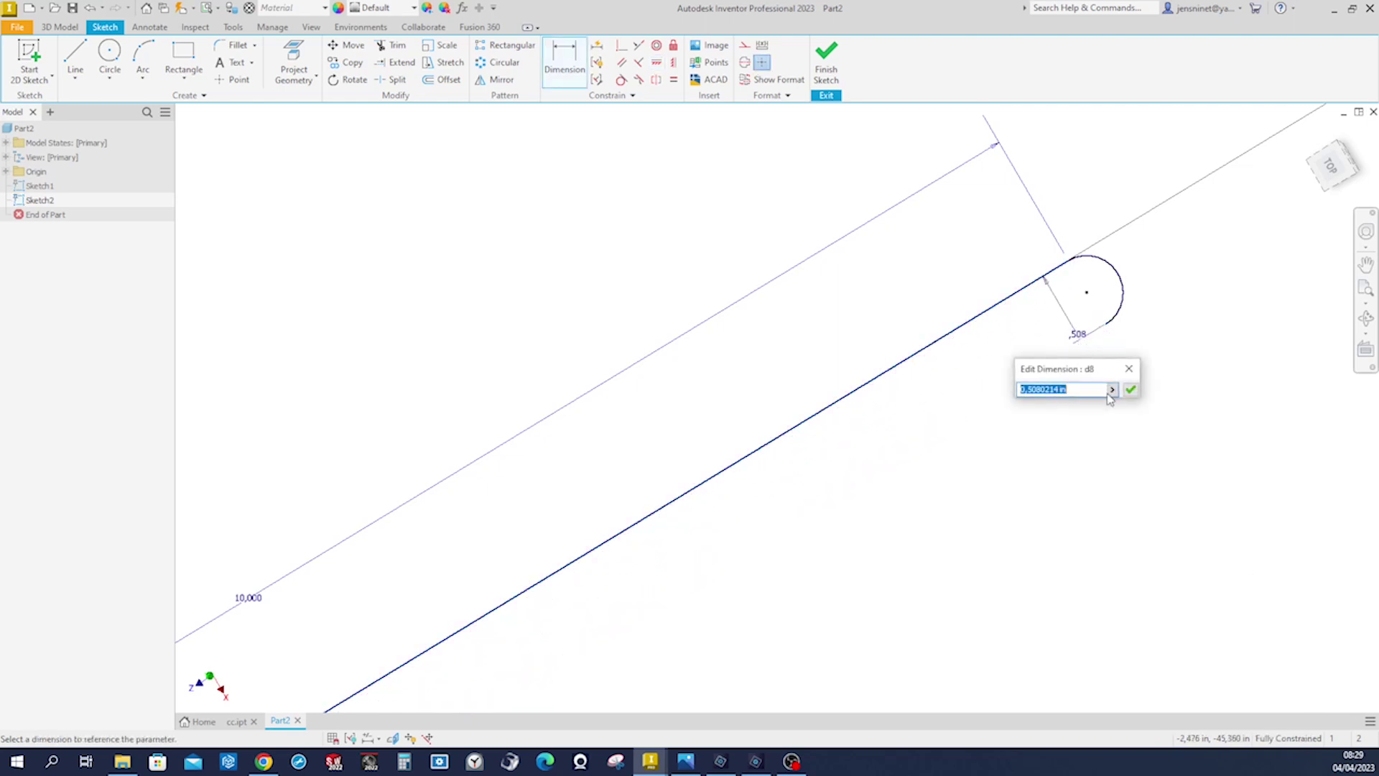
{"action": "type", "text": "4,4"}
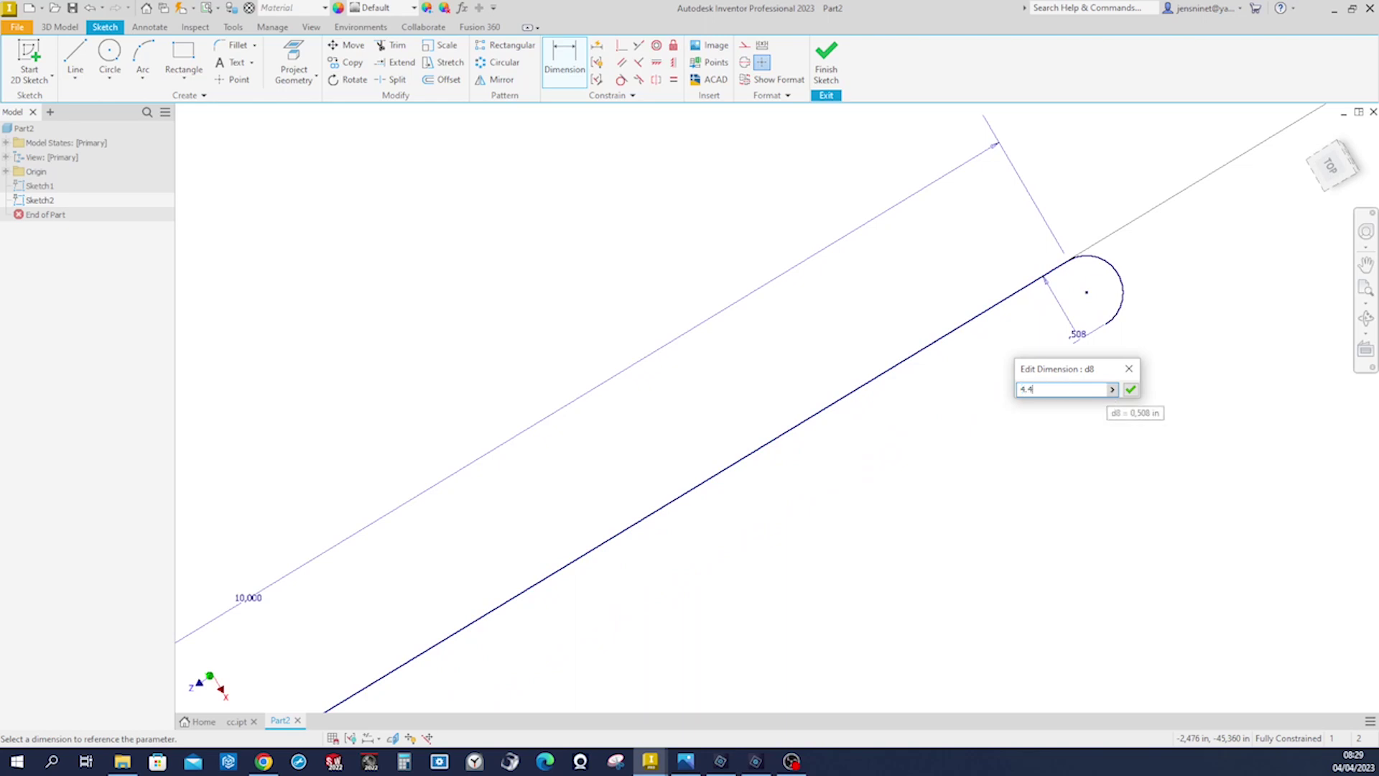
{"action": "key", "text": "Return"}
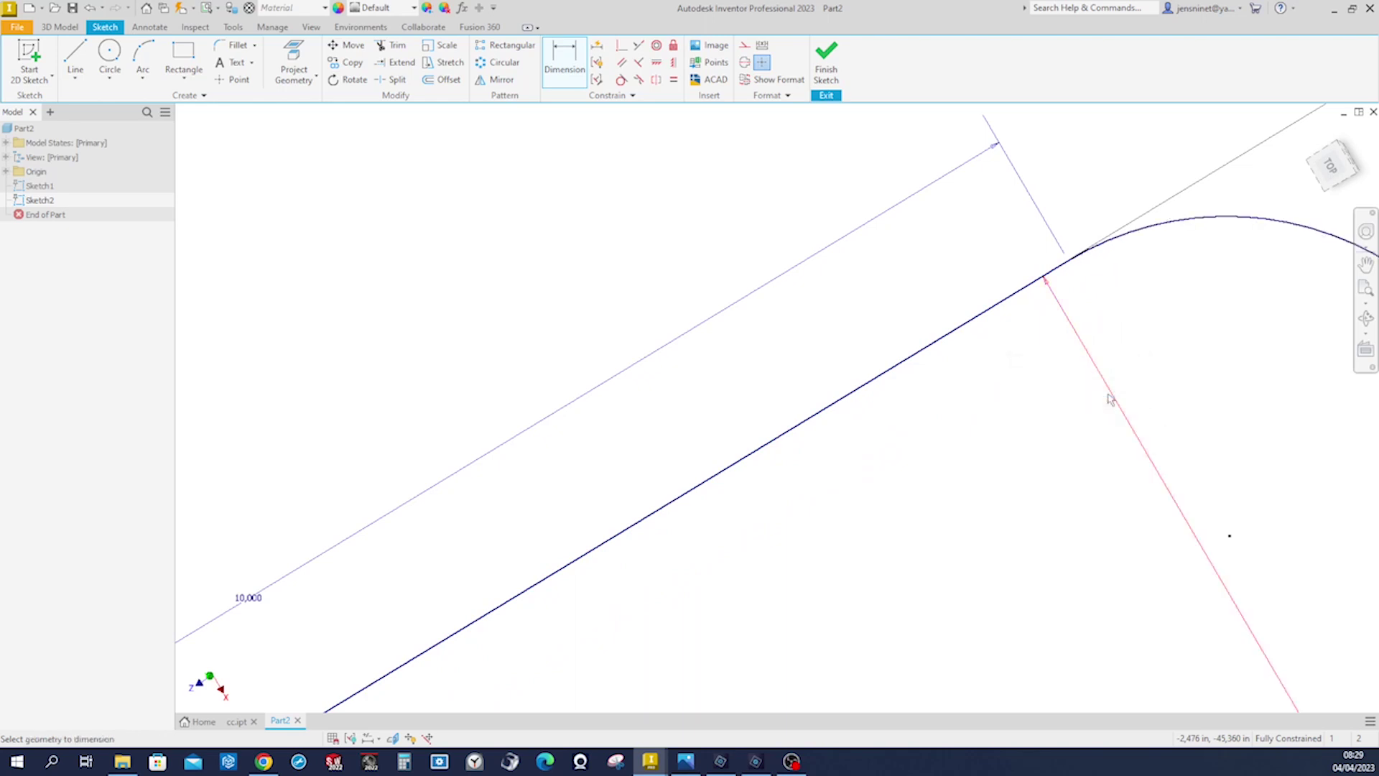
{"action": "key", "text": "Home"}
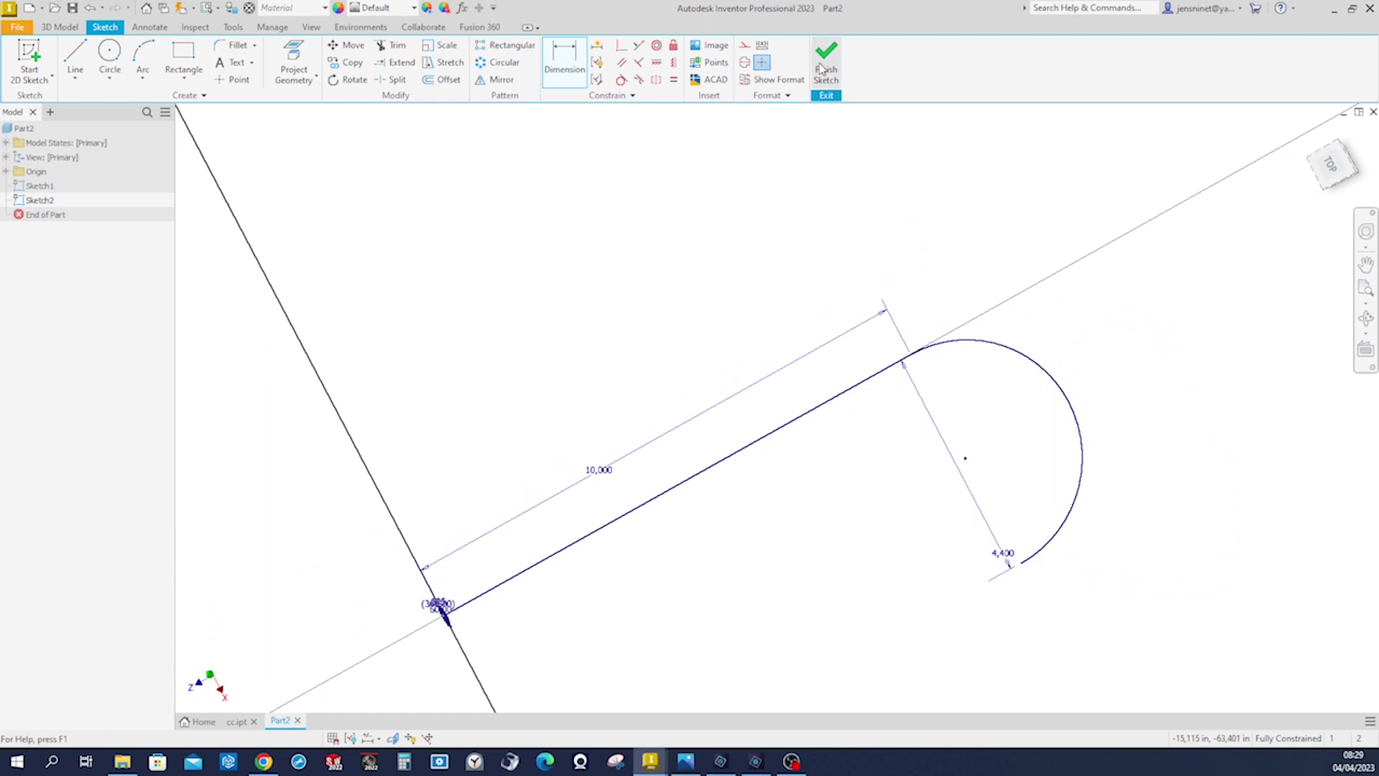
{"action": "left_click", "coordinate": [823, 69]}
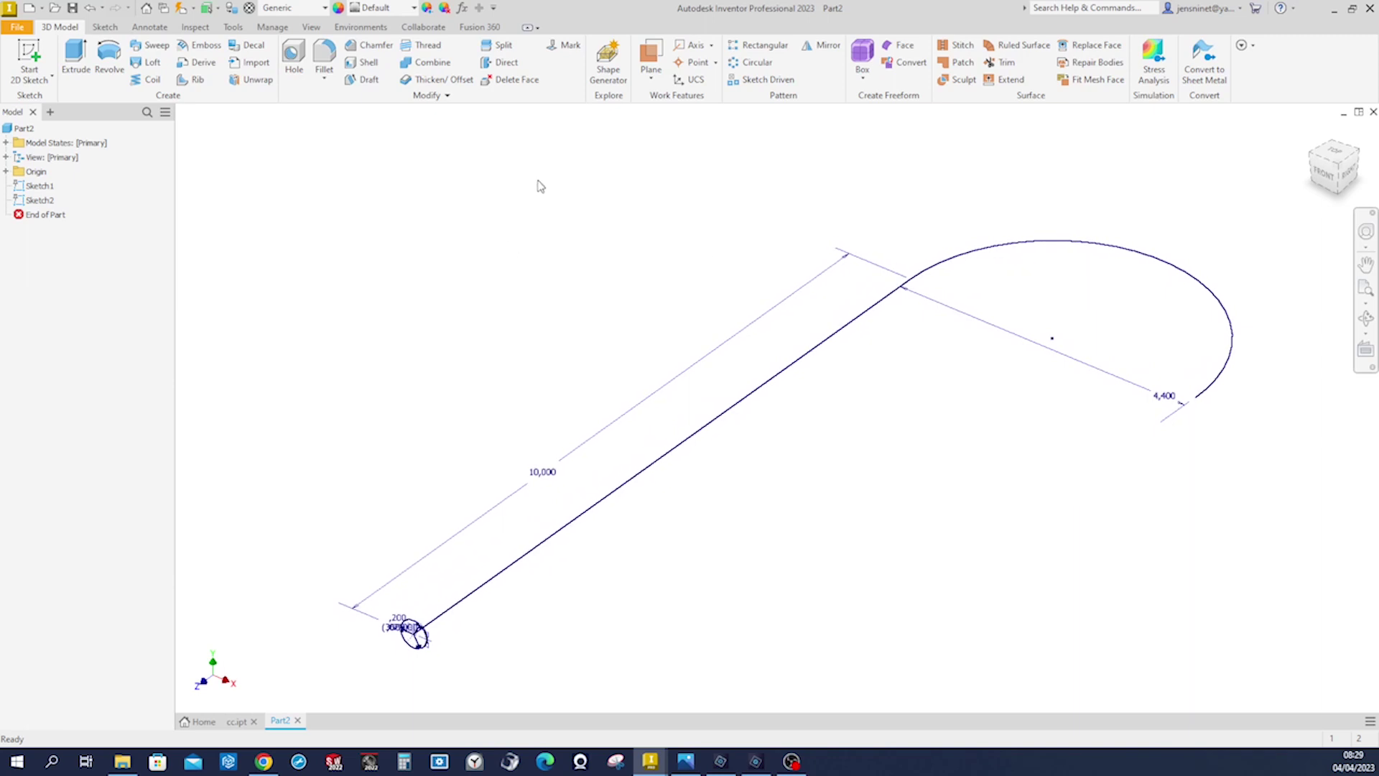
Step: Sweep the three-lobed profile along the hook path with a 360 deg * 5 twist to create Sweep1
{"action": "left_click", "coordinate": [156, 49]}
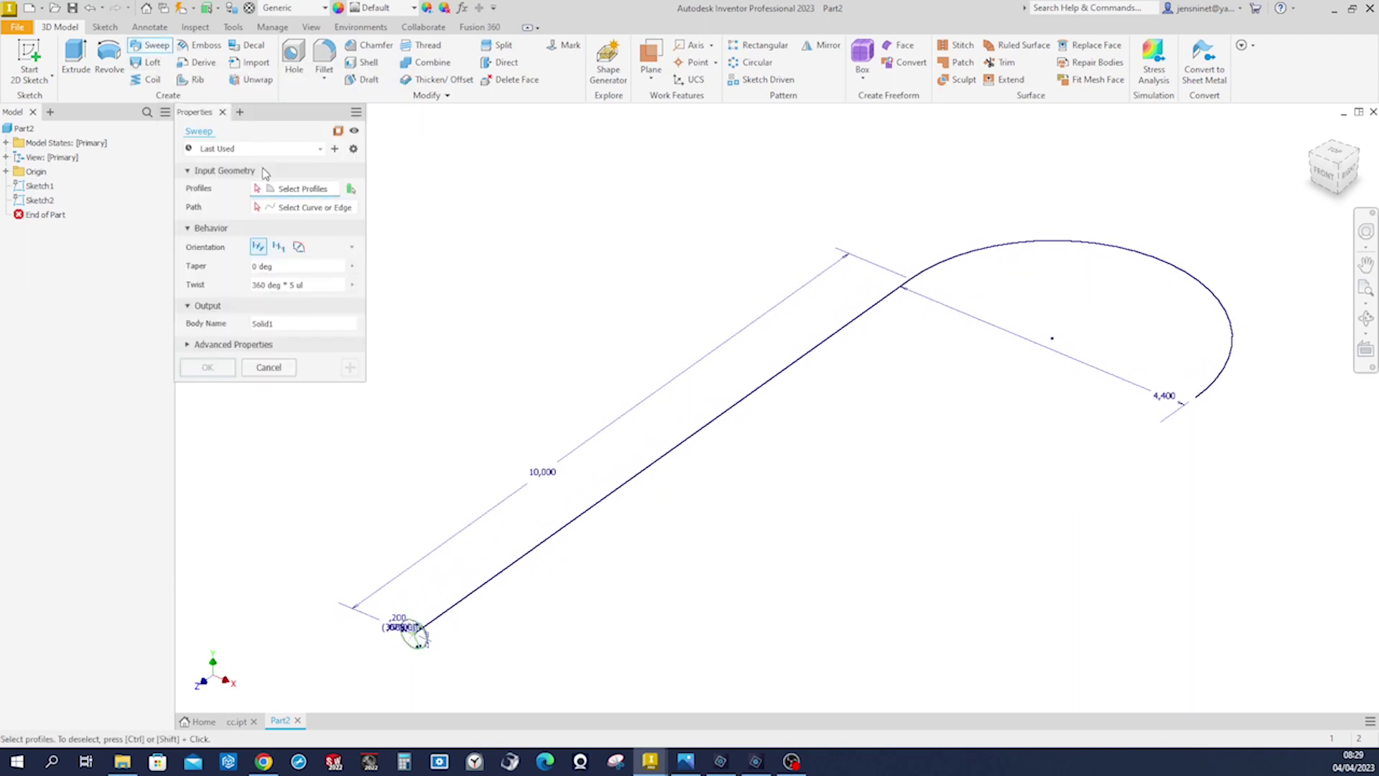
{"action": "scroll", "coordinate": [408, 612], "scroll_direction": "up", "scroll_amount": 6}
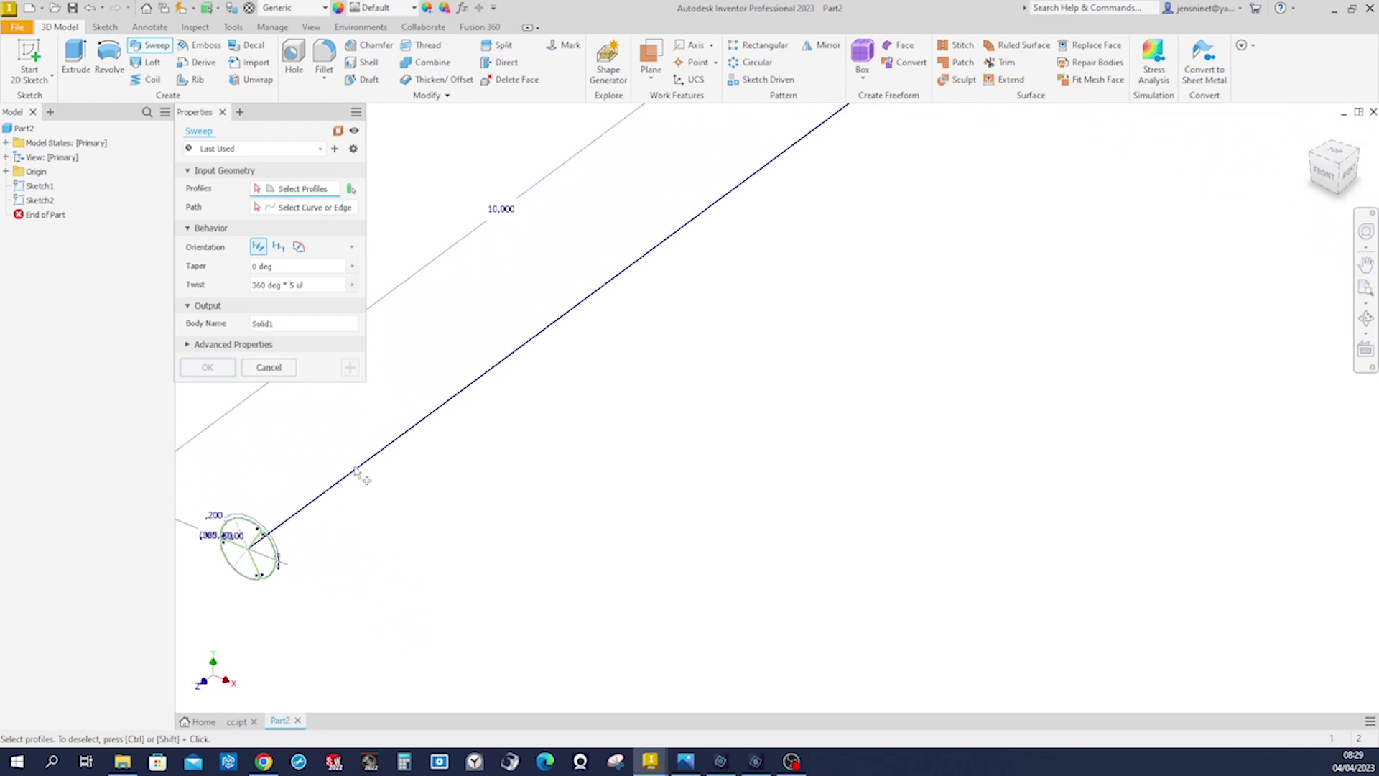
{"action": "scroll", "coordinate": [359, 476], "scroll_direction": "up", "scroll_amount": 3}
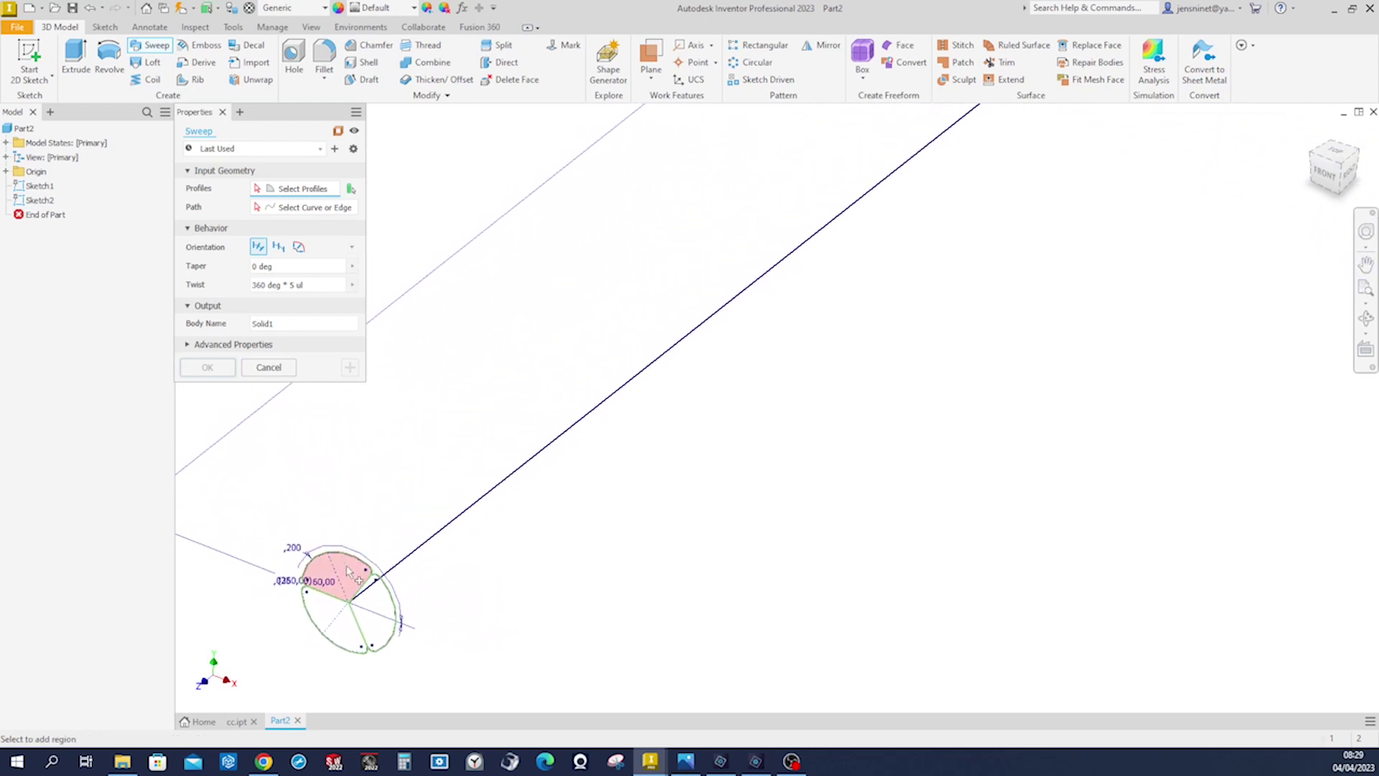
{"action": "left_click", "coordinate": [349, 572]}
{"action": "left_click", "coordinate": [328, 208]}
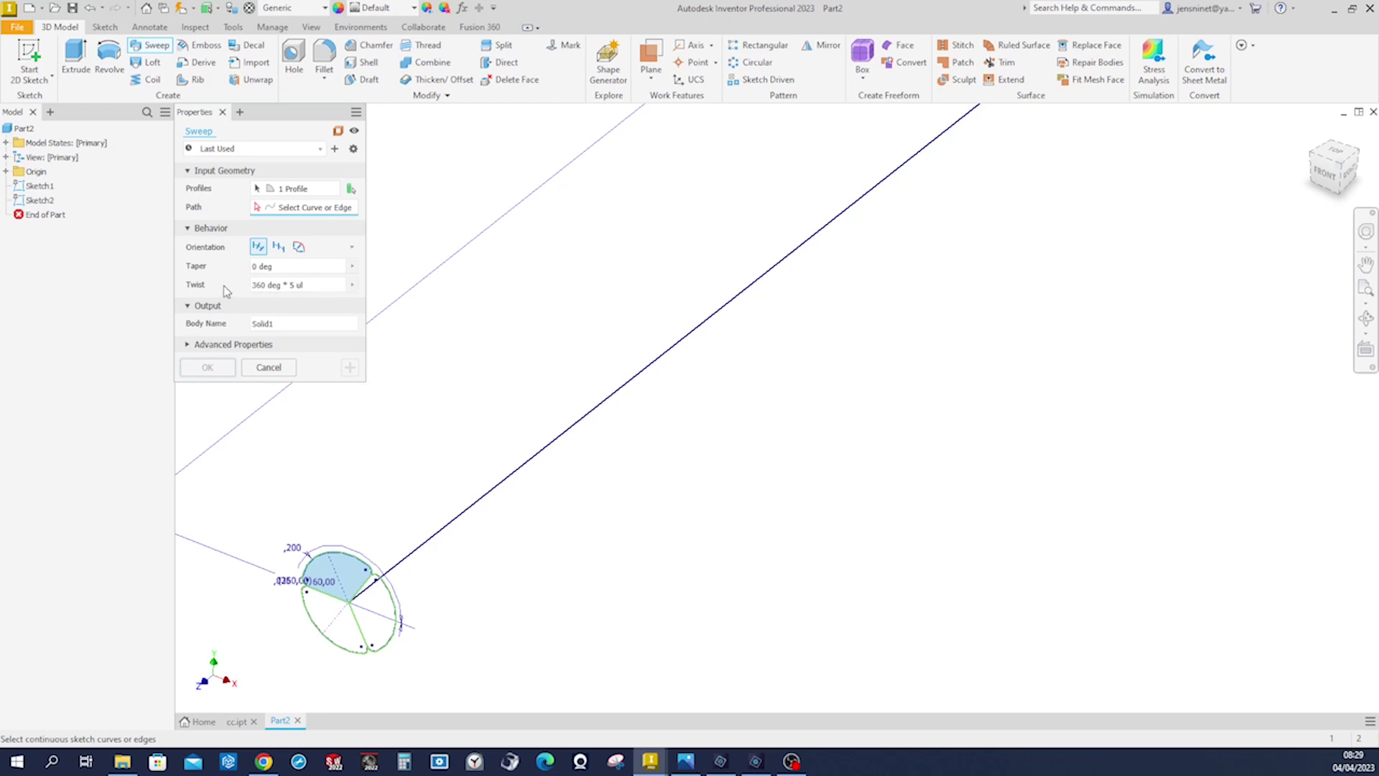
{"action": "mouse_move", "coordinate": [256, 290]}
{"action": "scroll", "coordinate": [568, 415], "scroll_direction": "down", "scroll_amount": 6}
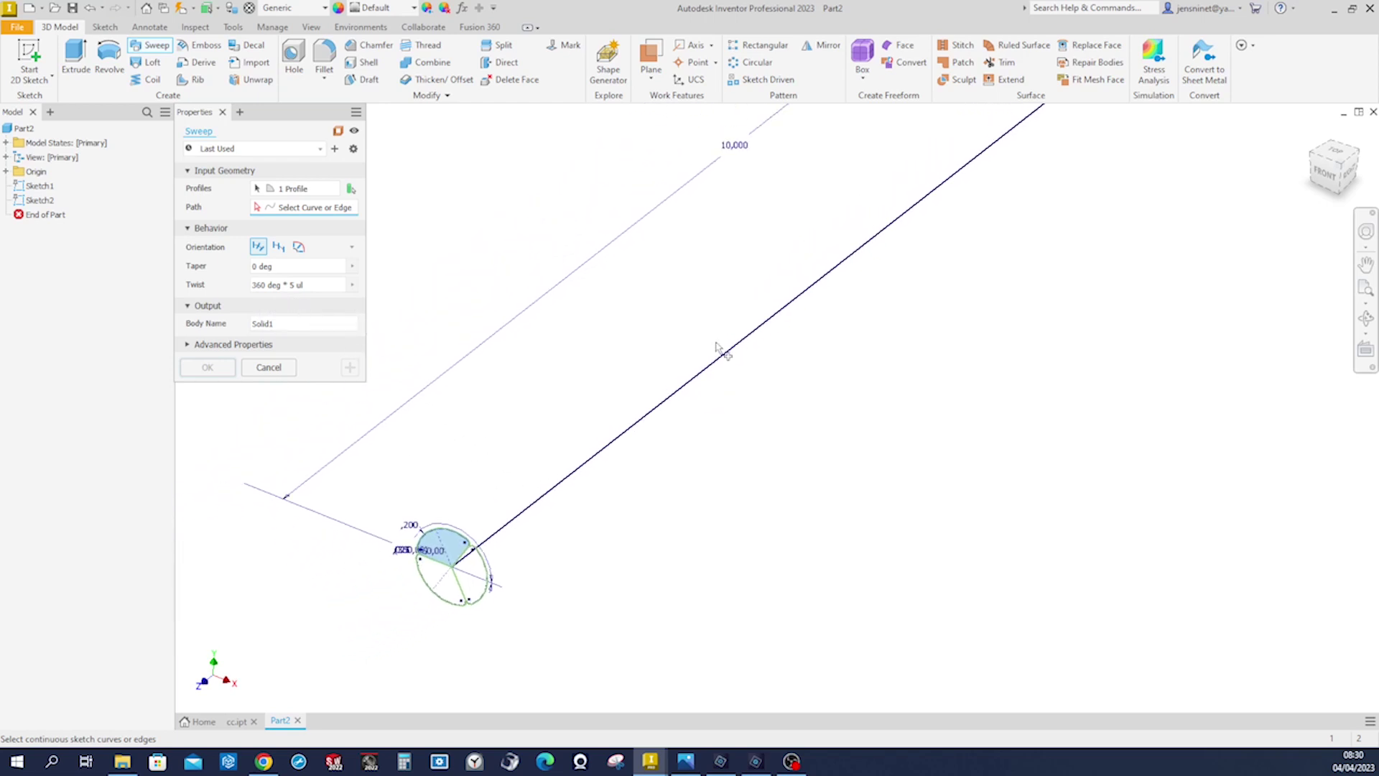
{"action": "scroll", "coordinate": [890, 252], "scroll_direction": "down", "scroll_amount": 2}
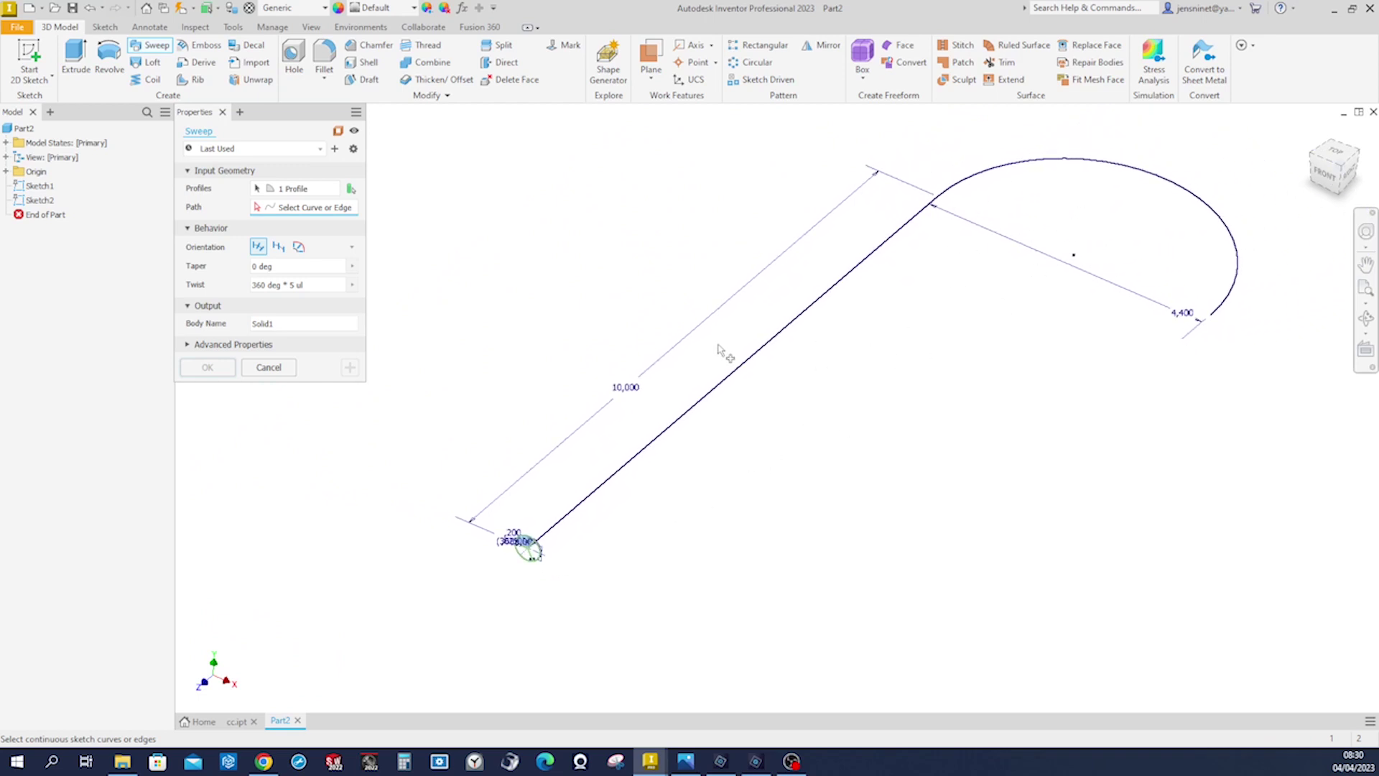
{"action": "left_click", "coordinate": [582, 503]}
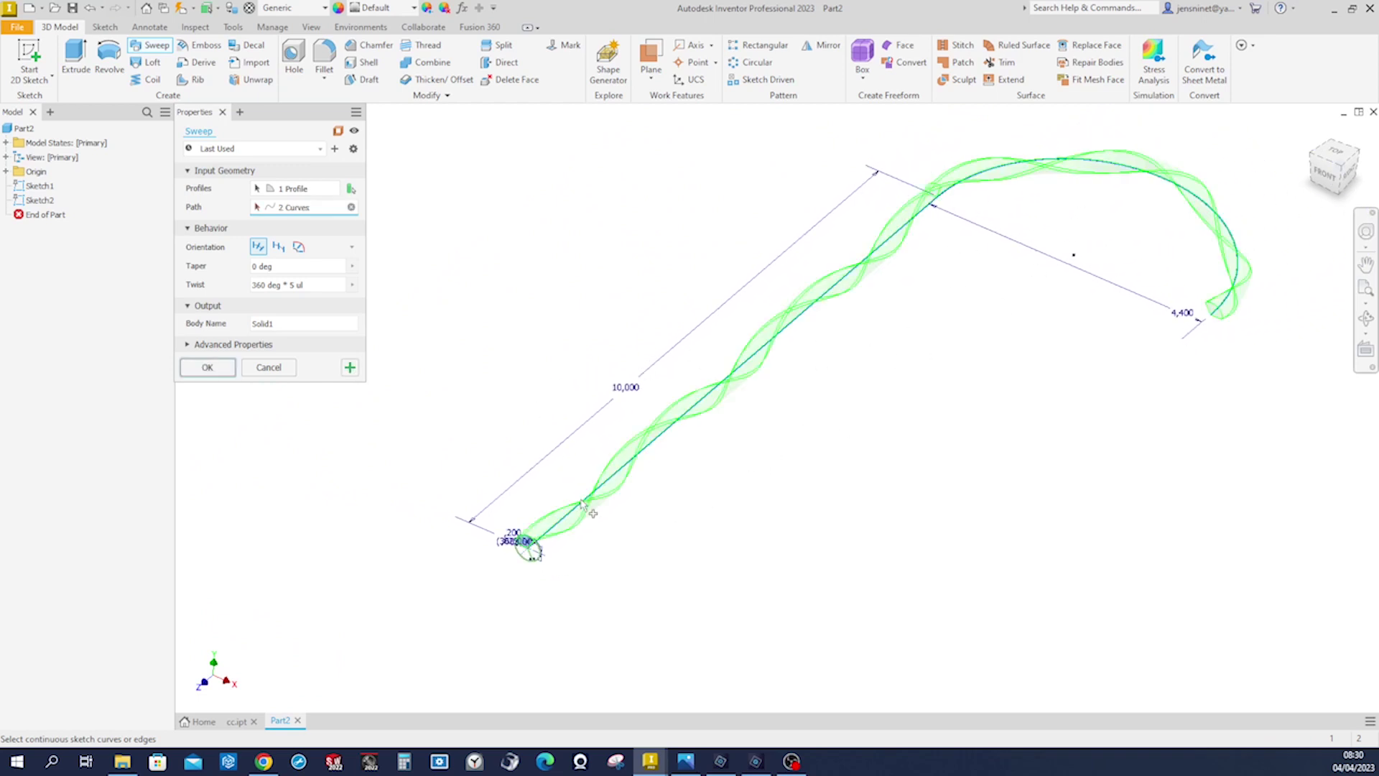
{"action": "left_click", "coordinate": [228, 368]}
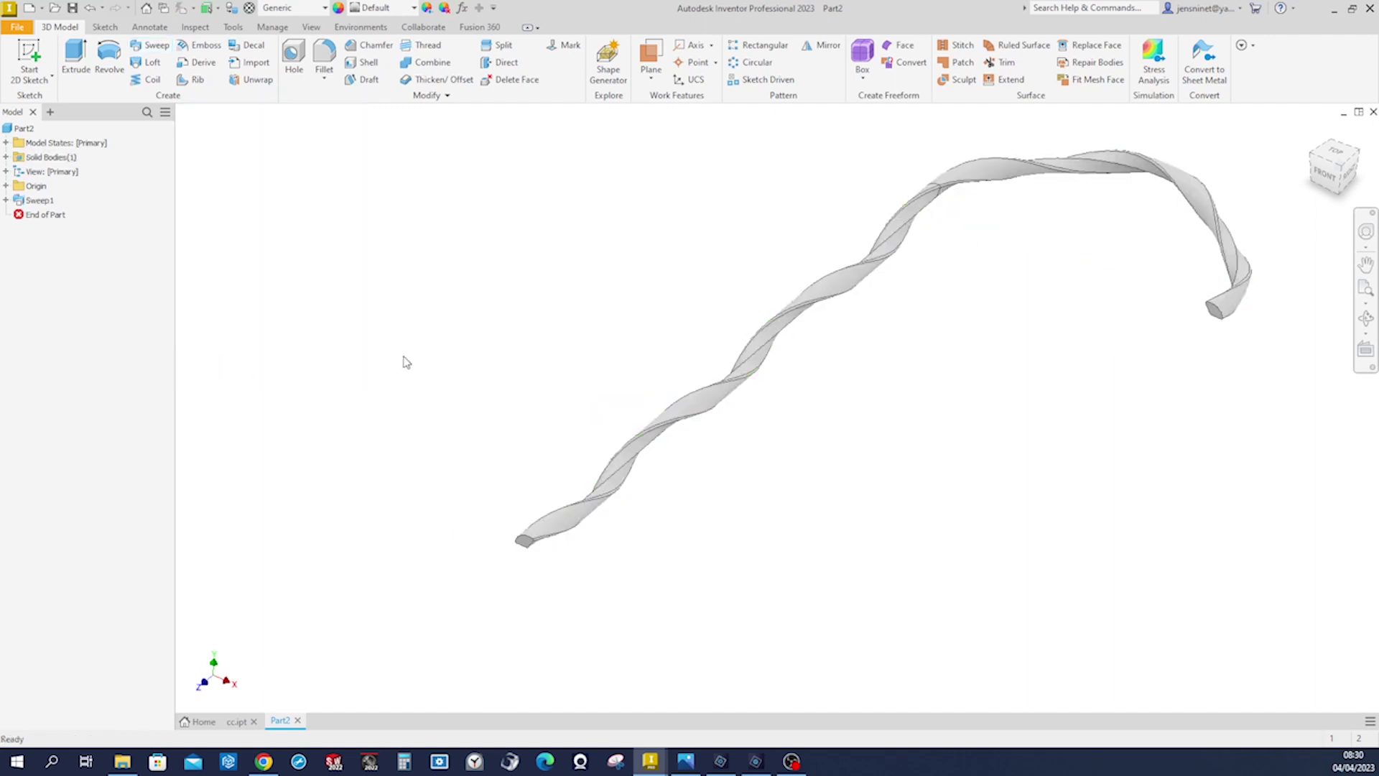
{"action": "left_click", "coordinate": [6, 199]}
Step: Make both Sketch1's profile and the path sketch visible
{"action": "right_click", "coordinate": [33, 216]}
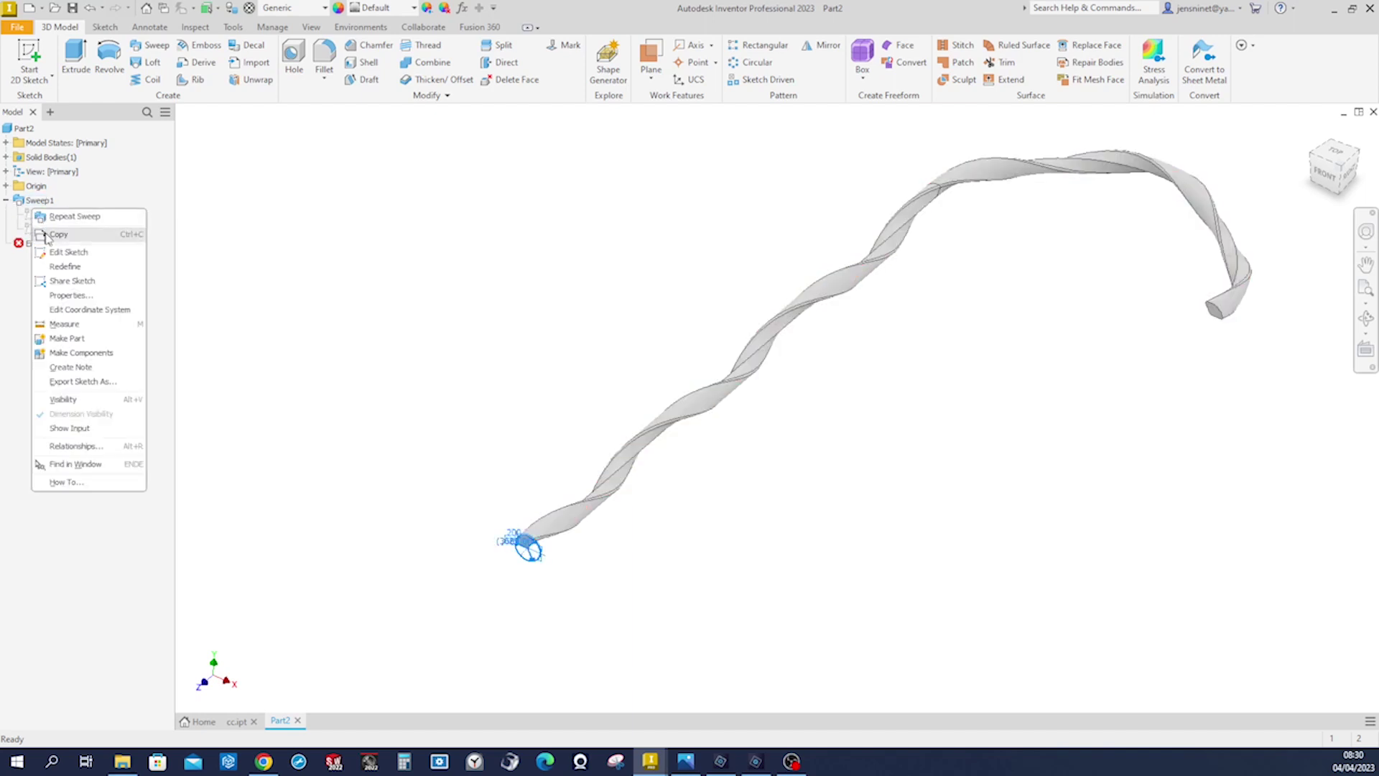
{"action": "left_click", "coordinate": [70, 400]}
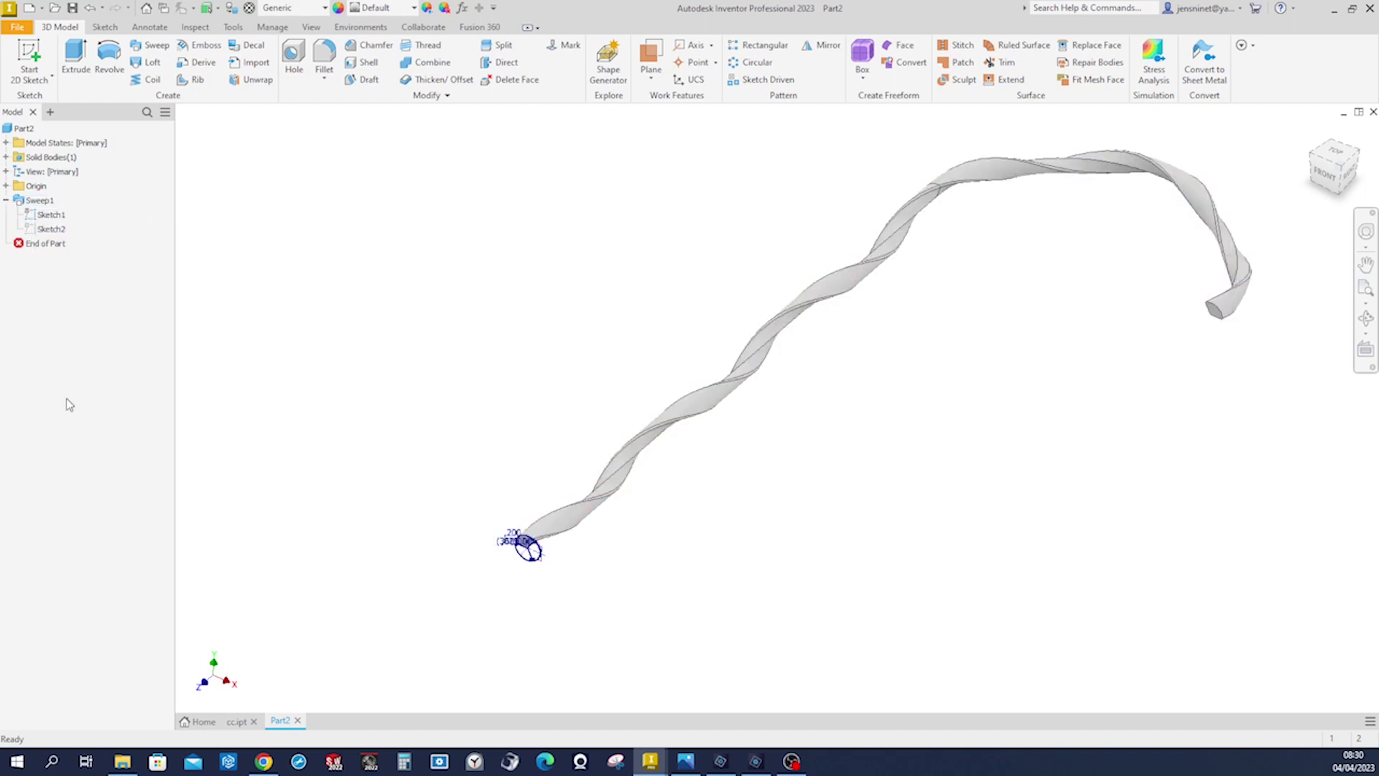
{"action": "right_click", "coordinate": [52, 229]}
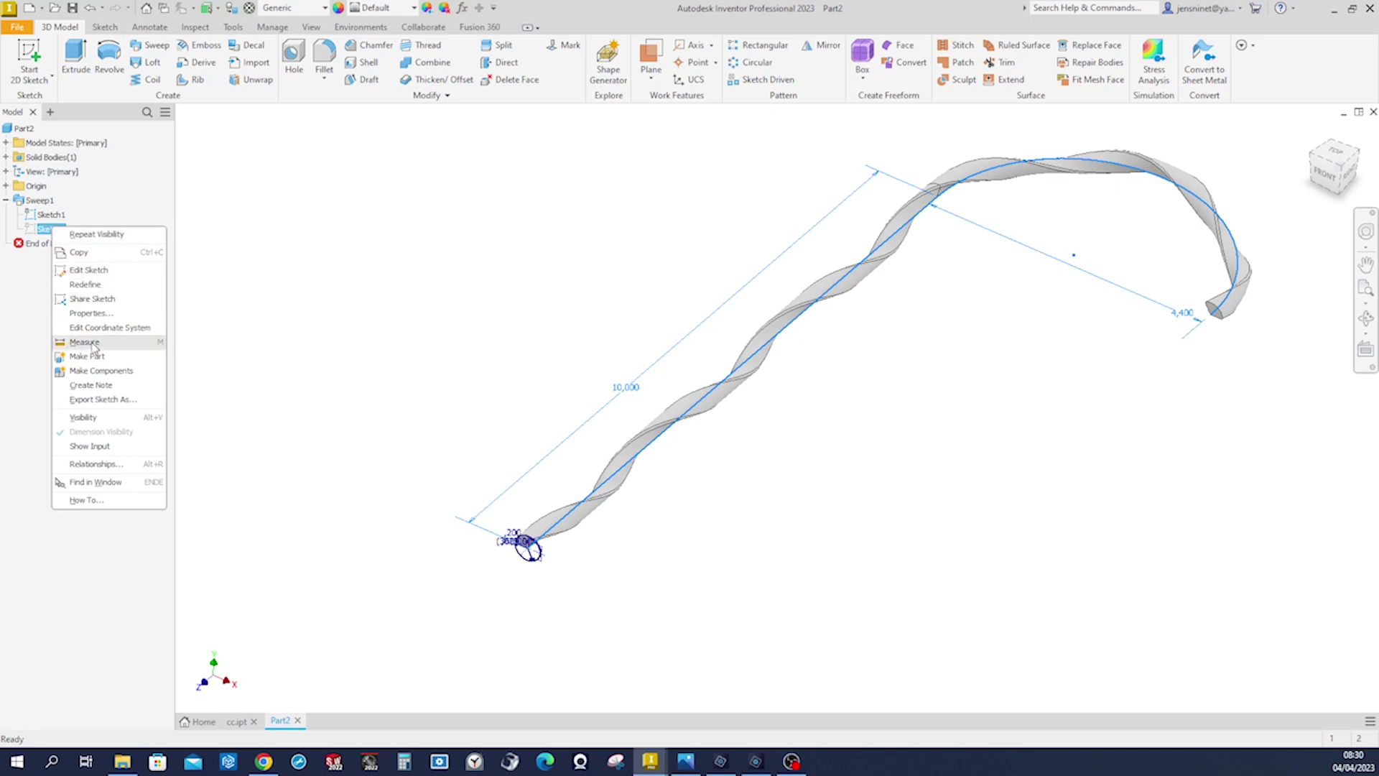
{"action": "left_click", "coordinate": [93, 417]}
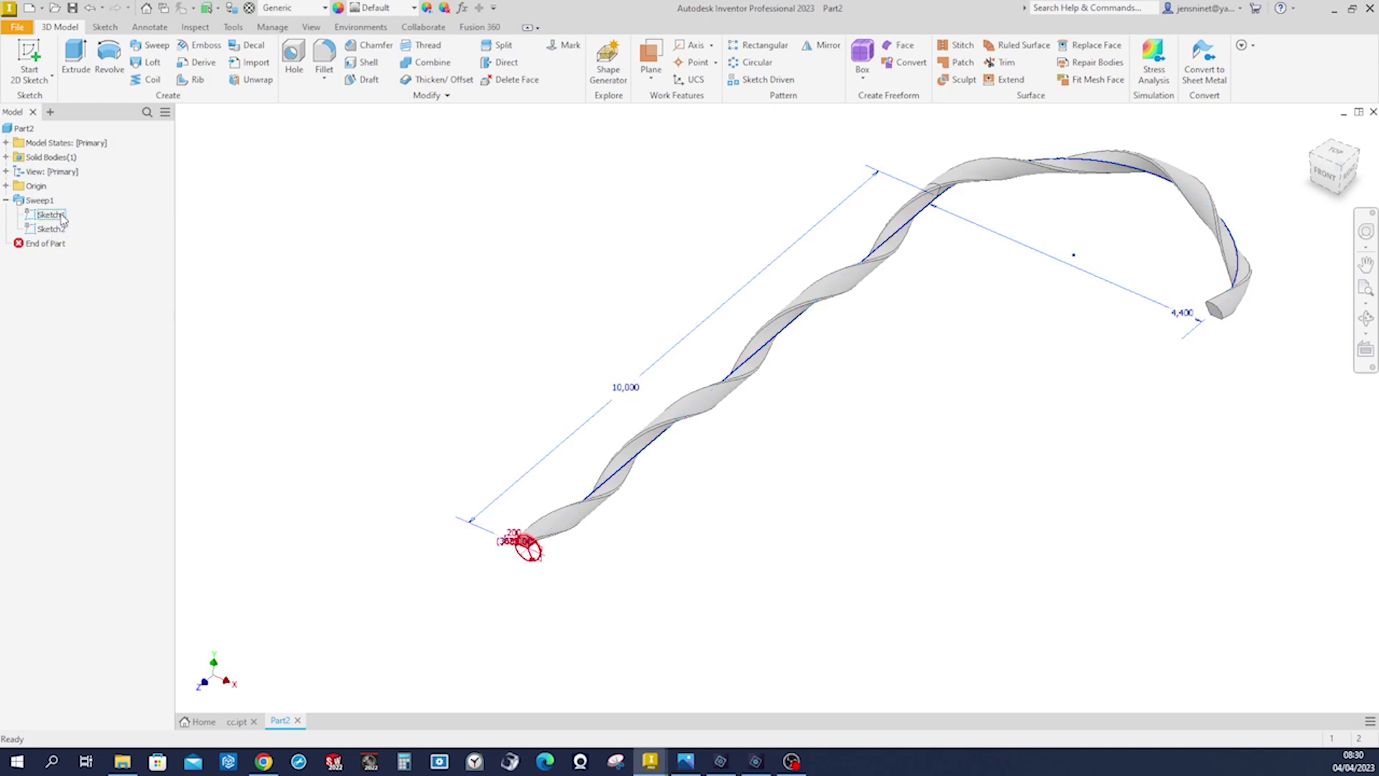
Step: Colour Sweep1 blue (RGB 0, 60, 255)
{"action": "left_click", "coordinate": [44, 201]}
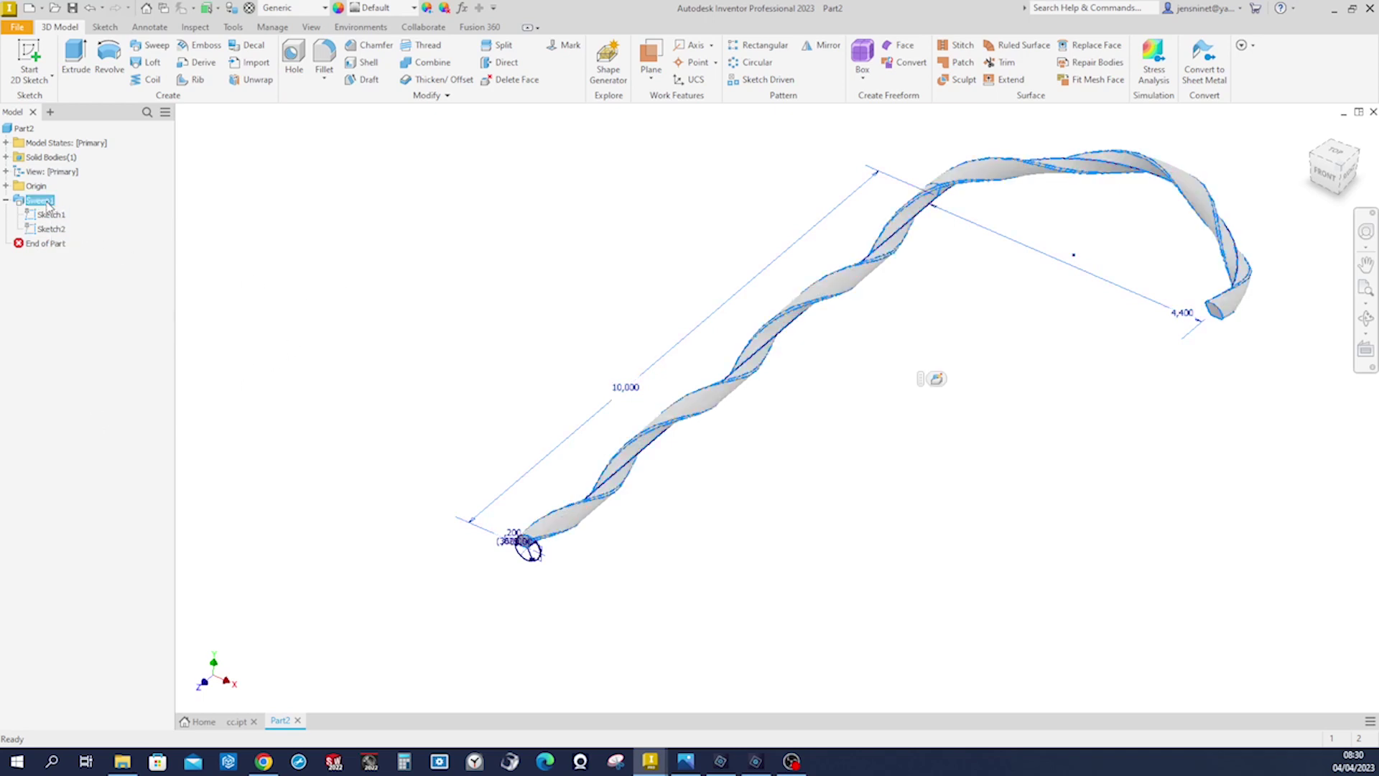
{"action": "left_click", "coordinate": [426, 8]}
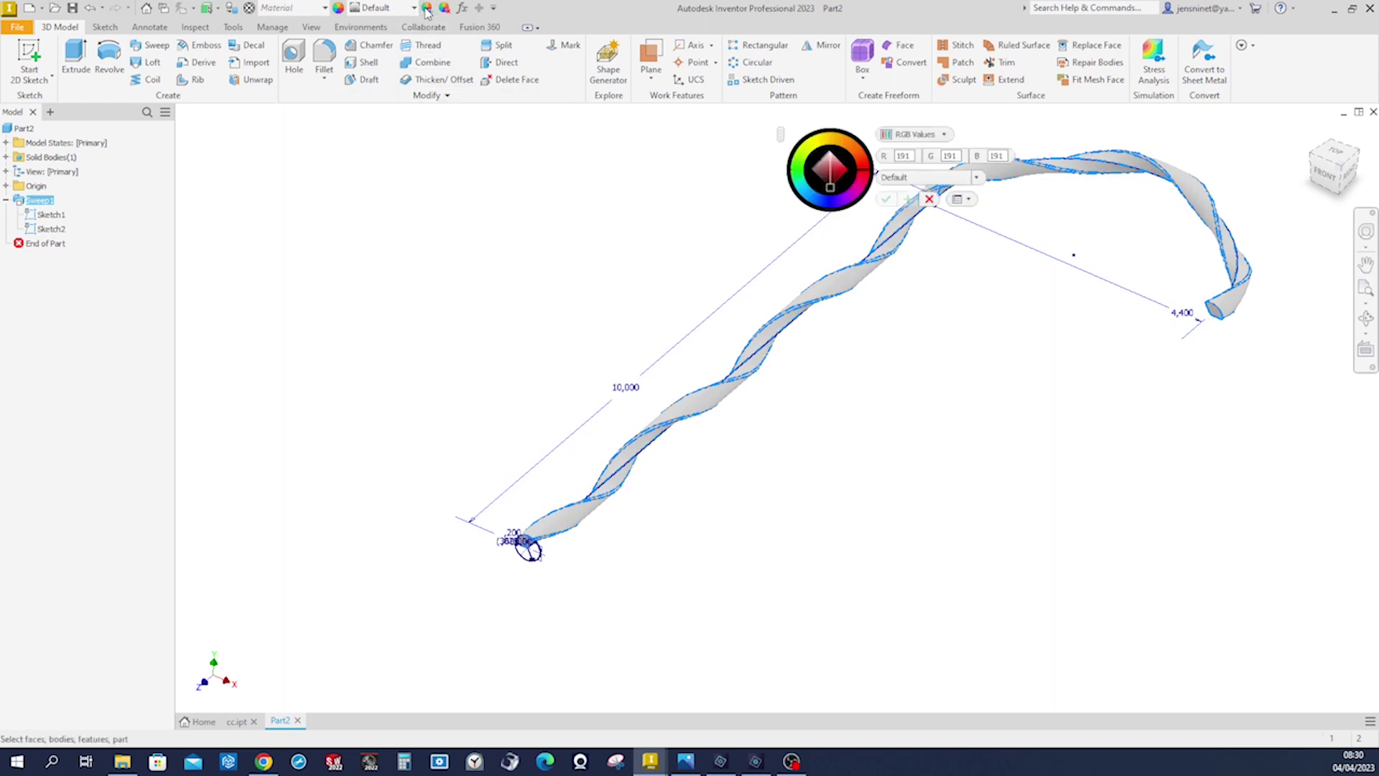
{"action": "left_click", "coordinate": [825, 203]}
{"action": "left_click", "coordinate": [885, 199]}
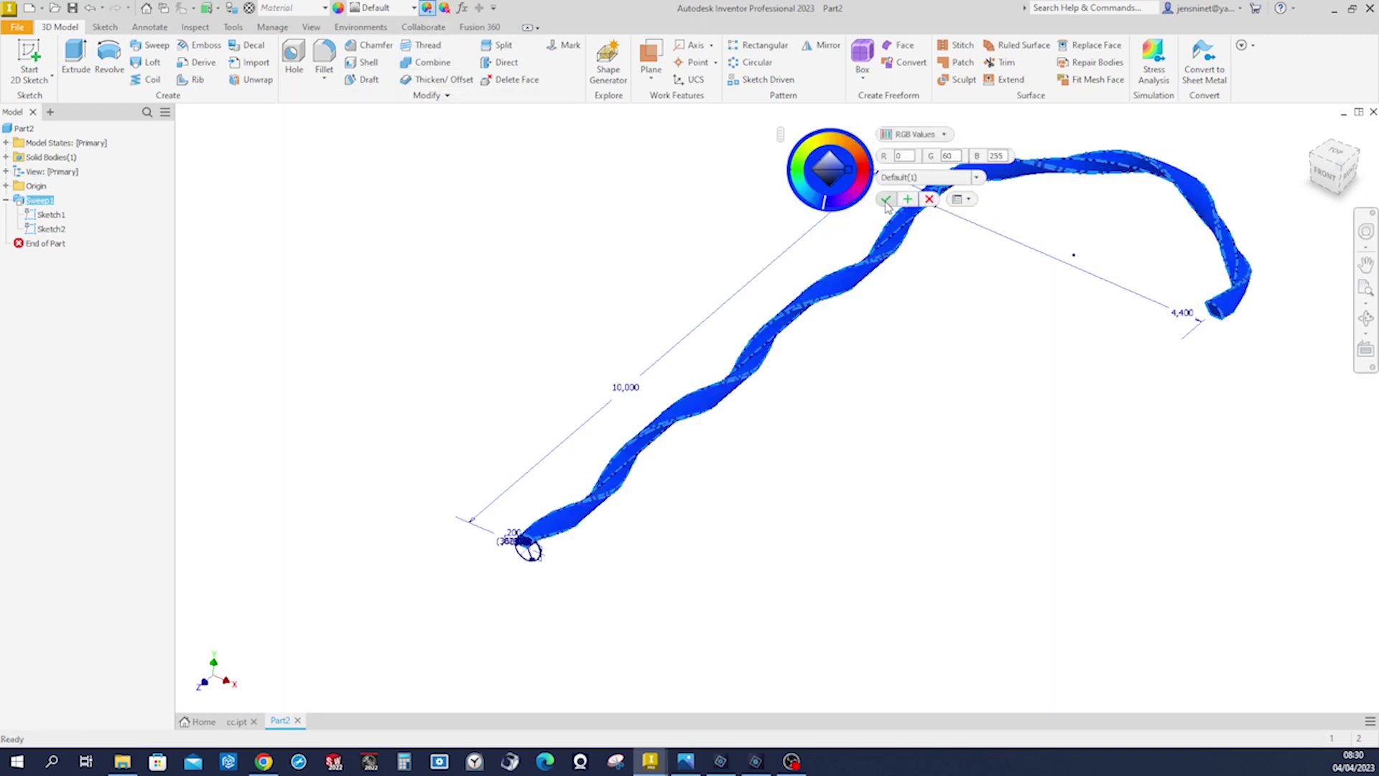
{"action": "middle_click_drag", "start_coordinate": [939, 316], "coordinate": [917, 310], "text": "shift"}
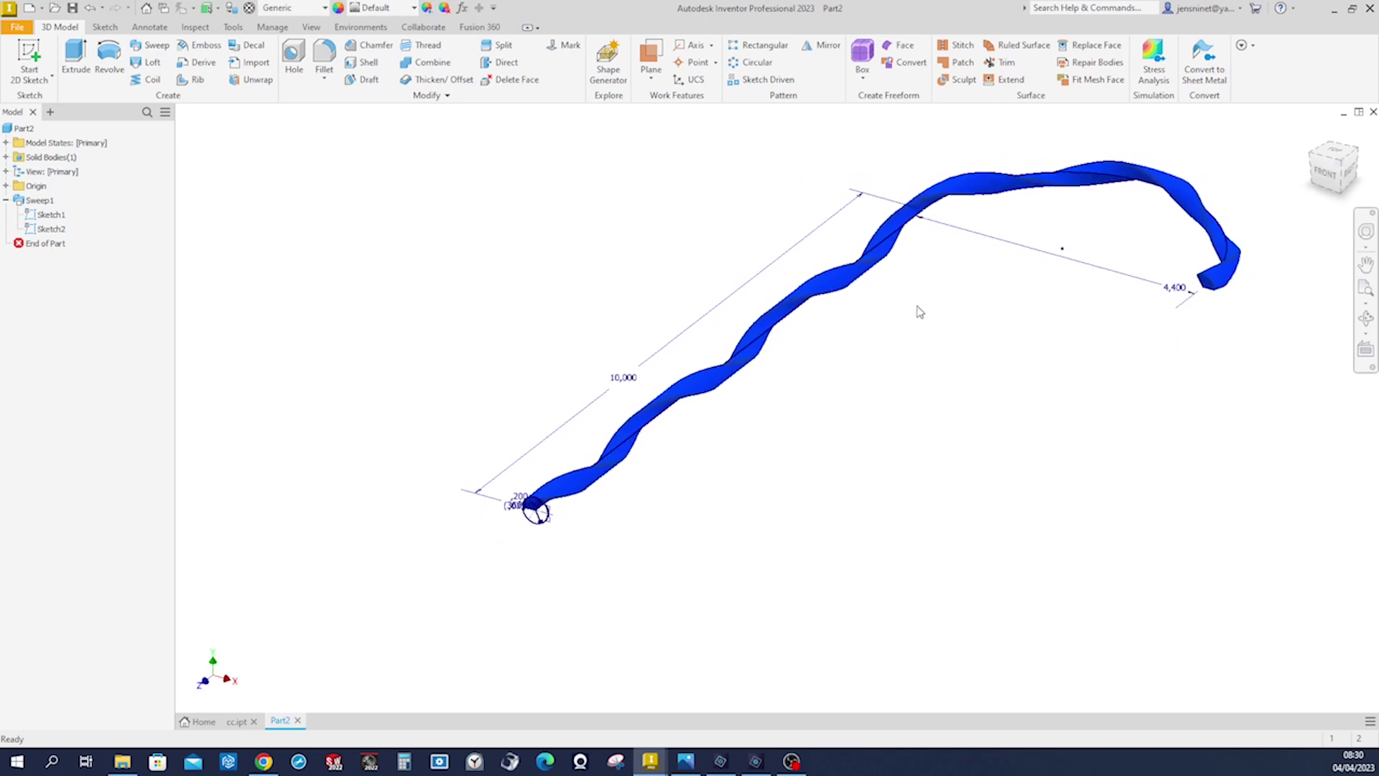
Step: Sweep the circular profile along the hooked path as a new separate solid, Sweep2
{"action": "left_click", "coordinate": [151, 45]}
{"action": "scroll", "coordinate": [400, 517], "scroll_direction": "down", "scroll_amount": 5}
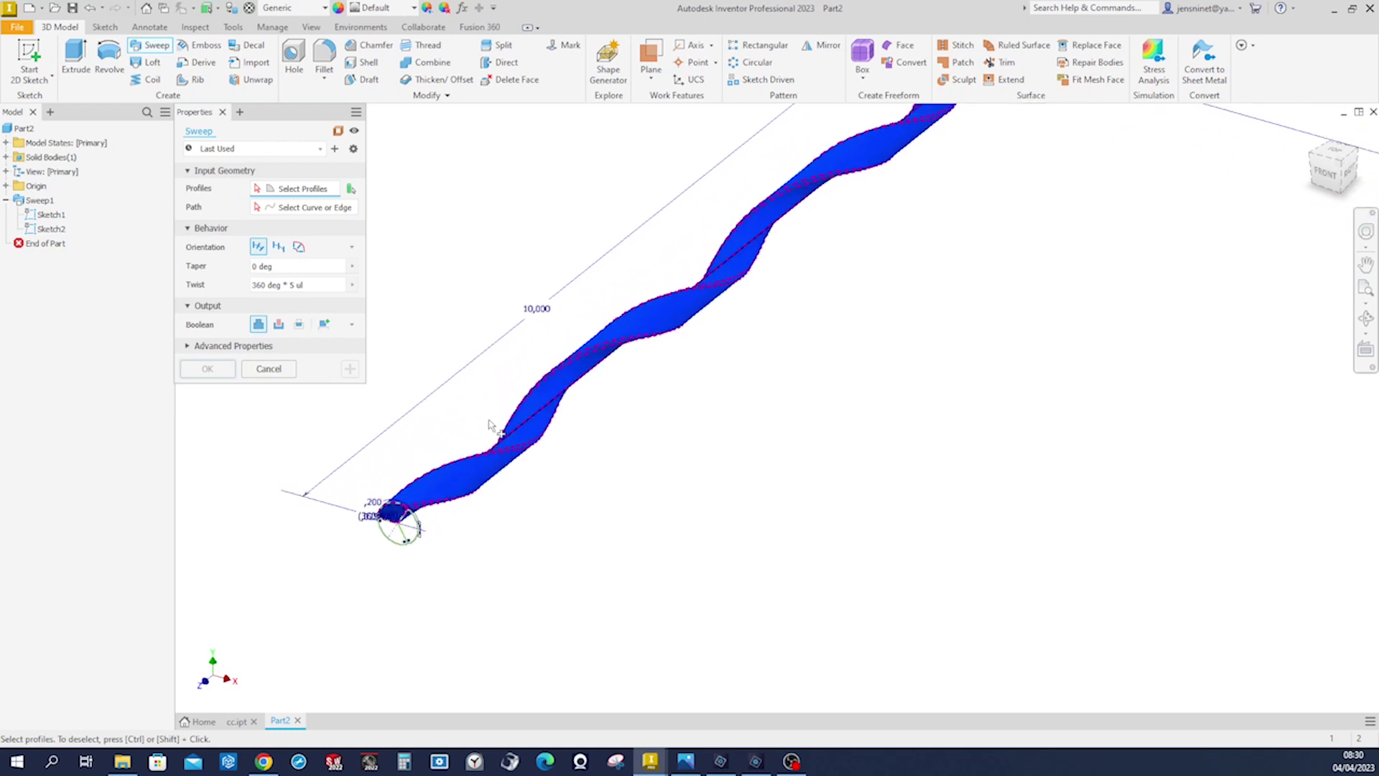
{"action": "left_click", "coordinate": [385, 486]}
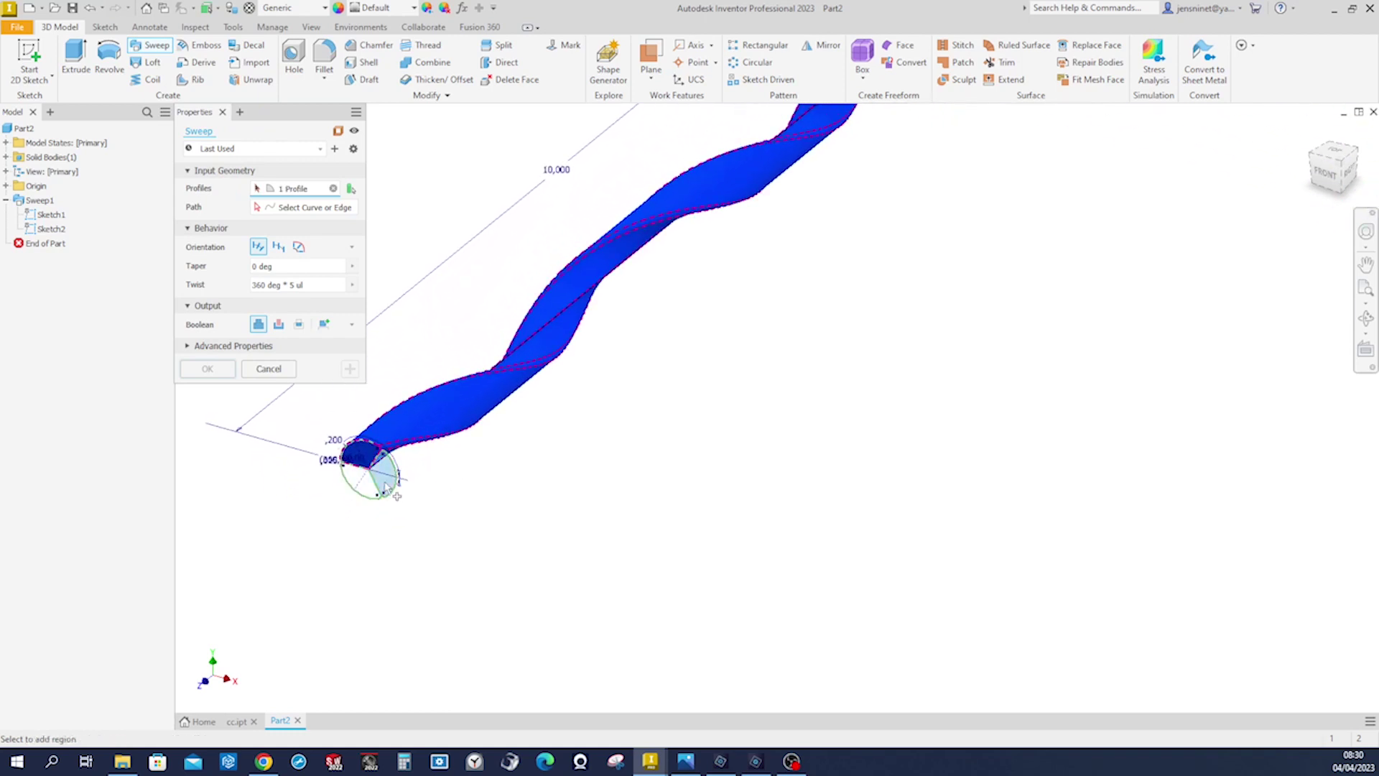
{"action": "left_click", "coordinate": [324, 325]}
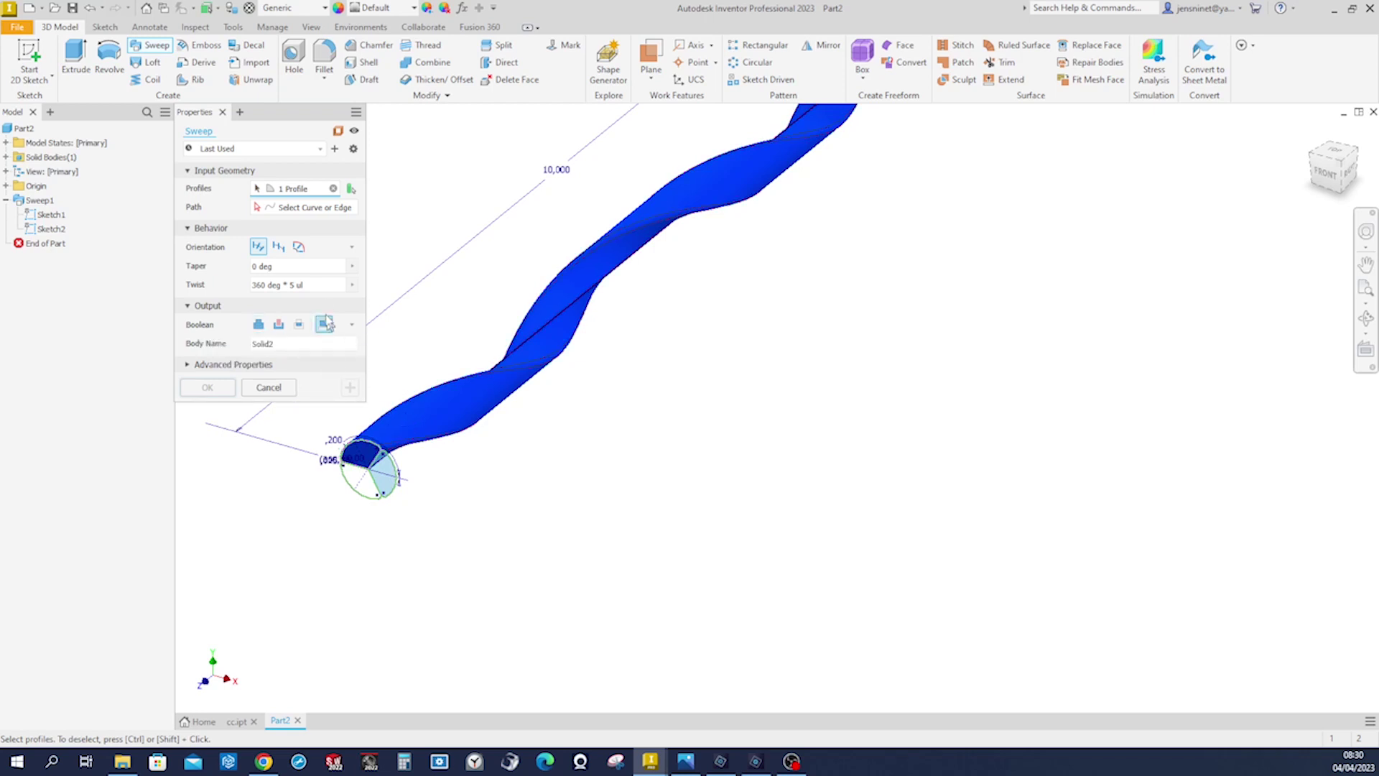
{"action": "left_click", "coordinate": [318, 216]}
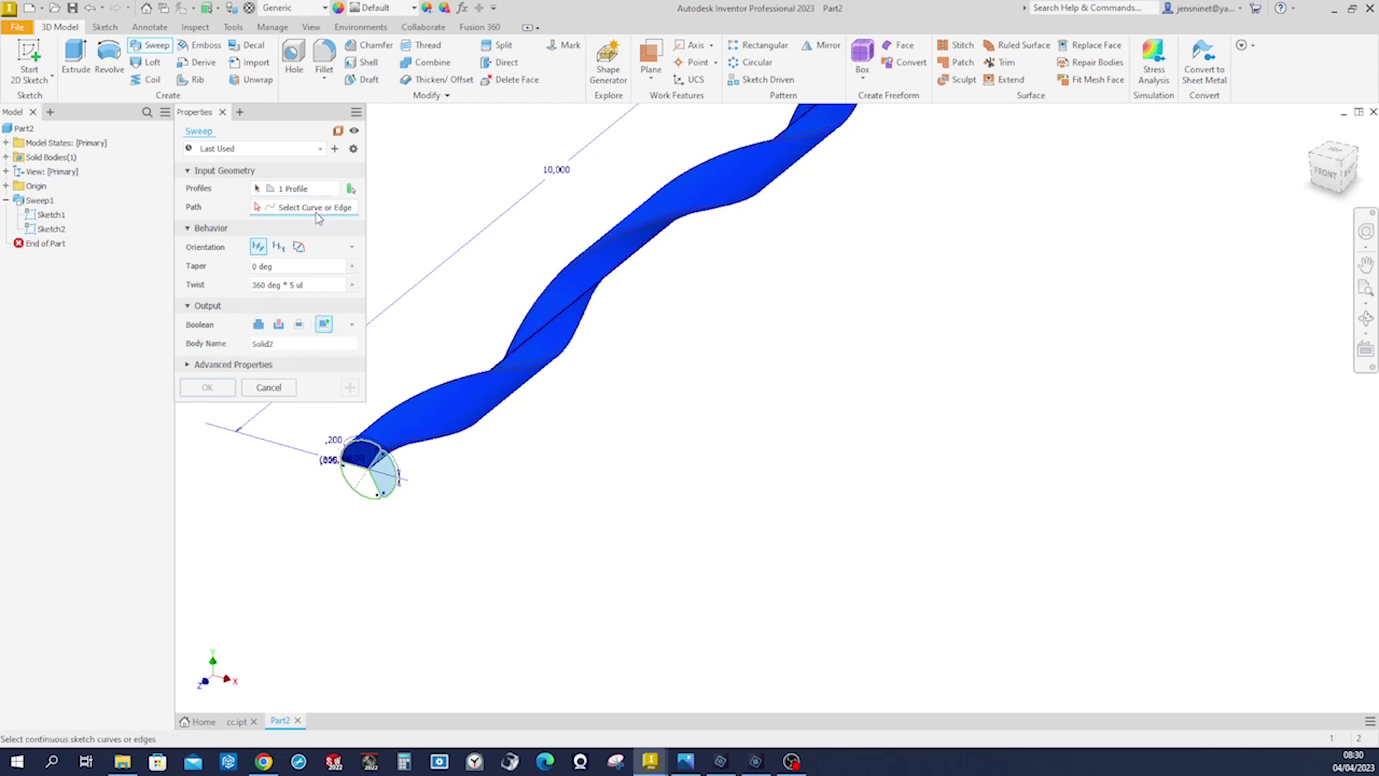
{"action": "left_click", "coordinate": [529, 345]}
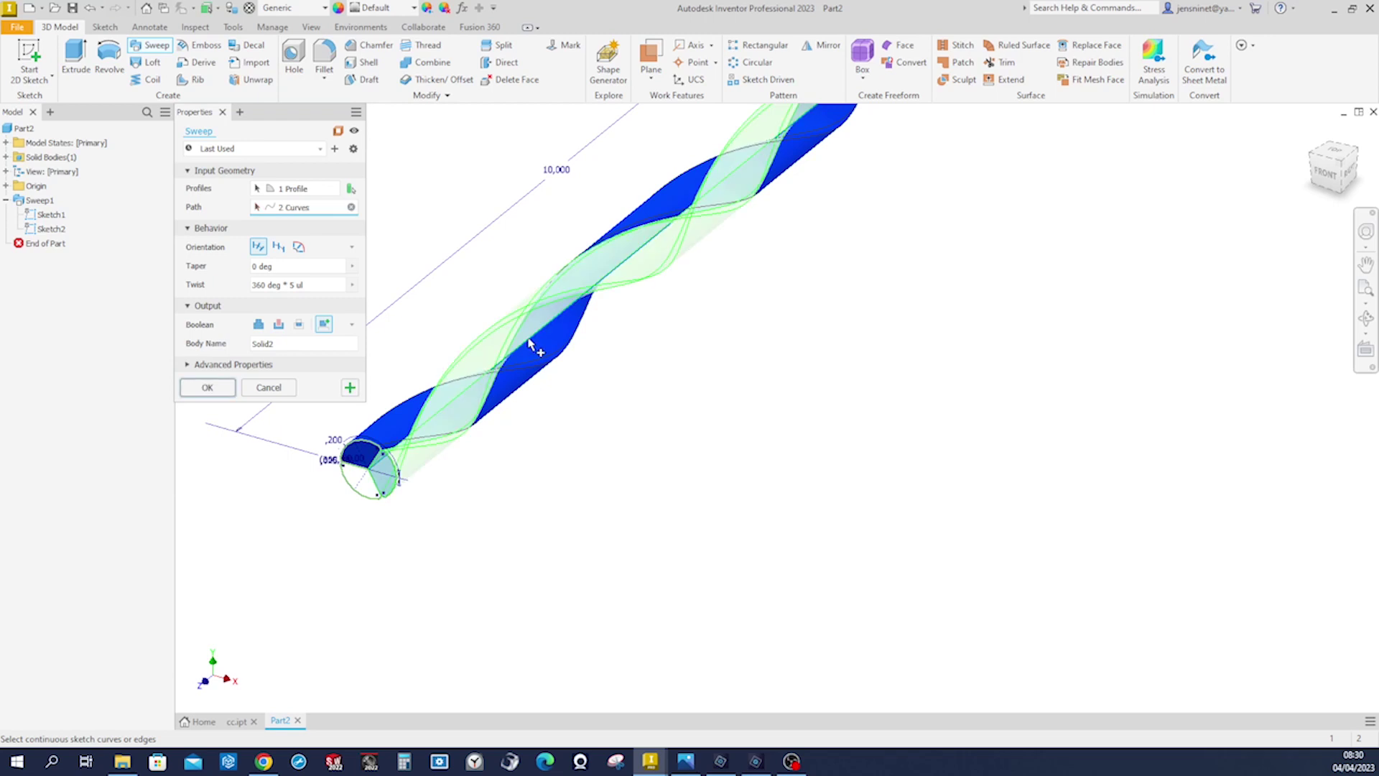
{"action": "left_click", "coordinate": [215, 394]}
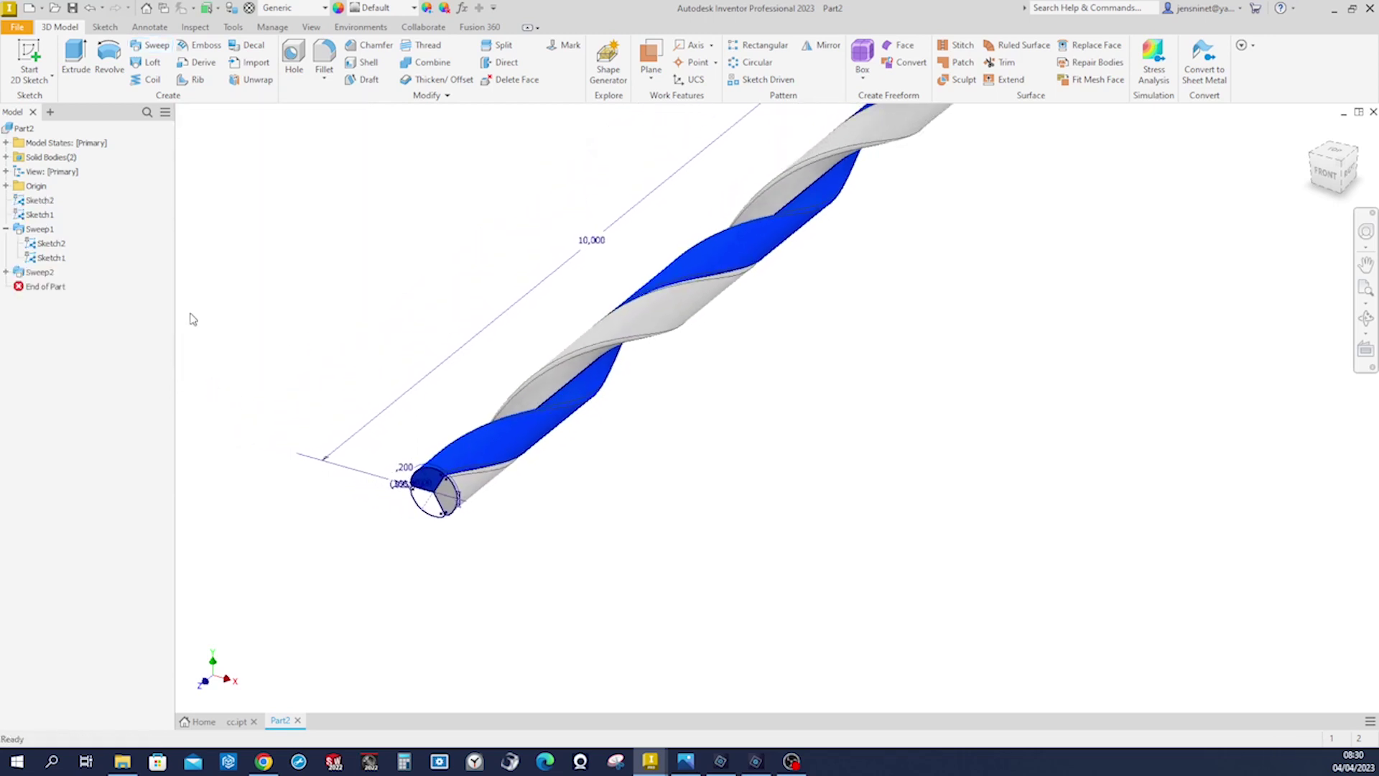
{"action": "left_click", "coordinate": [43, 274]}
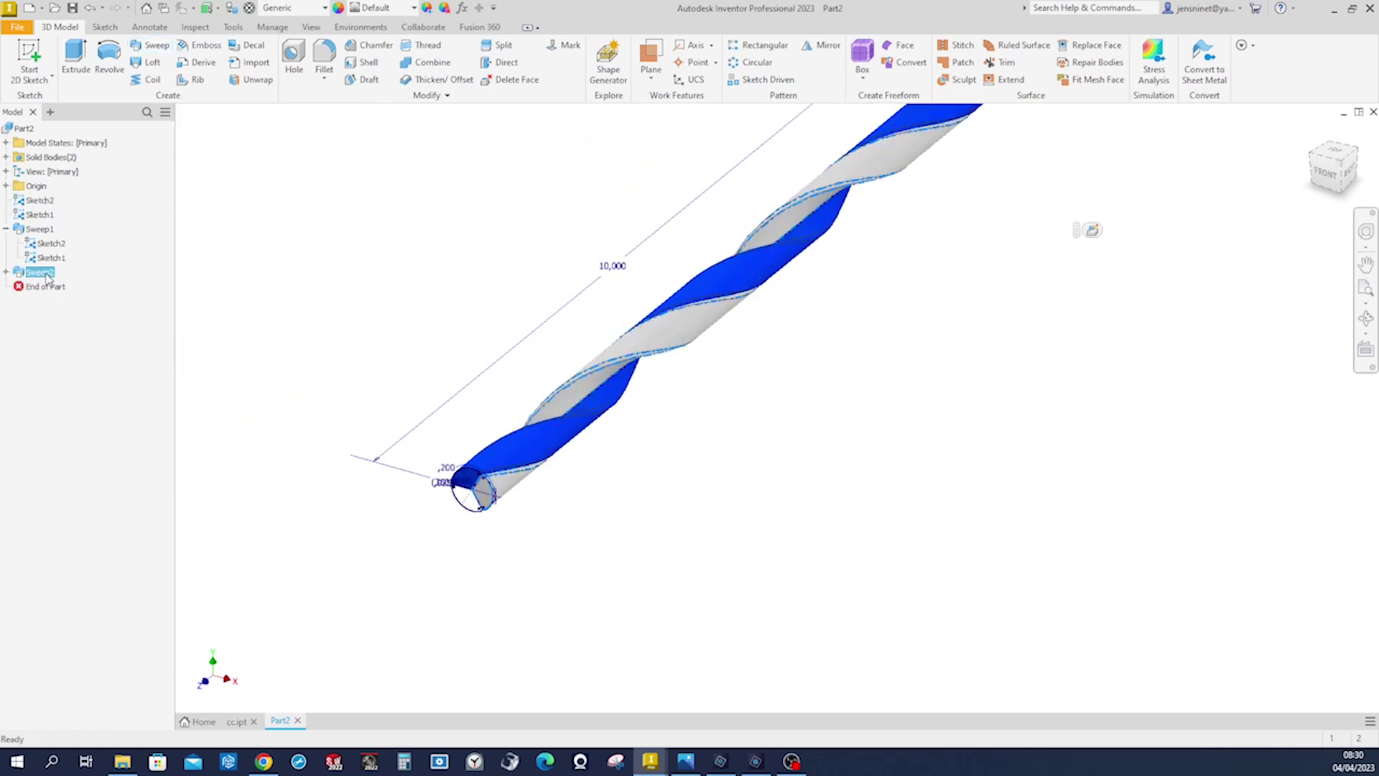
Step: Give Sweep2 a red appearance from the colour wheel, producing red-and-blue stripes
{"action": "left_click", "coordinate": [426, 8]}
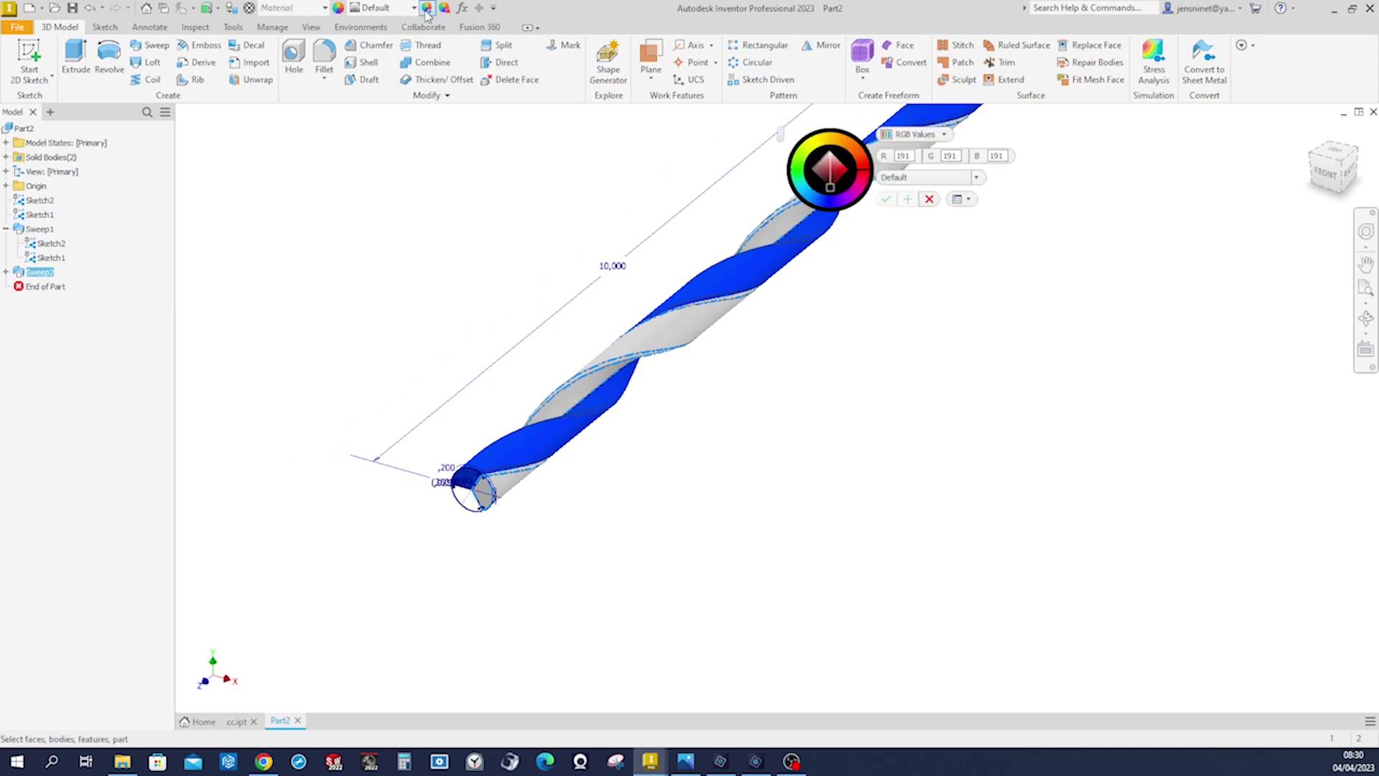
{"action": "left_click", "coordinate": [865, 169]}
{"action": "left_click", "coordinate": [886, 199]}
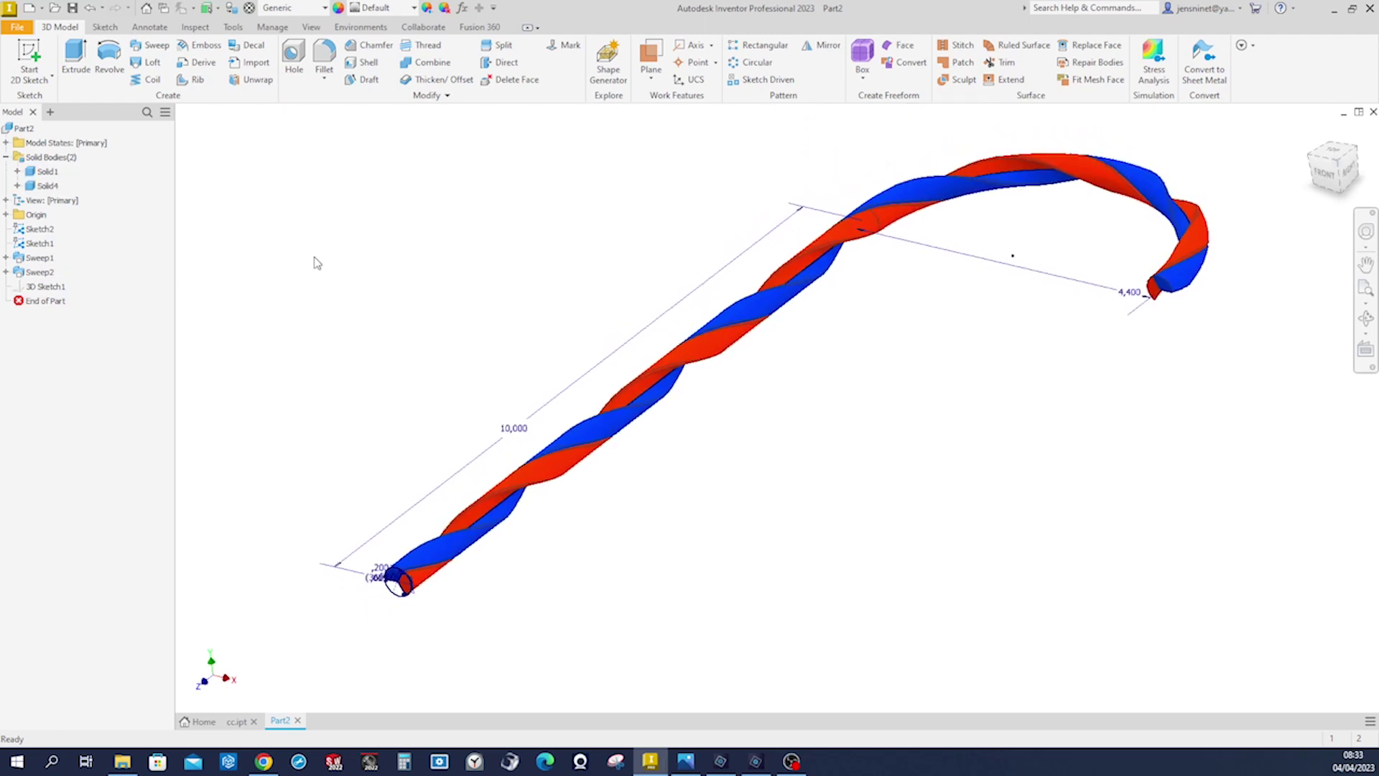
{"action": "left_click", "coordinate": [138, 47]}
Step: Sweep the remaining profile along the hooked path as a third new solid filling the grey stripe
{"action": "scroll", "coordinate": [352, 579], "scroll_direction": "up", "scroll_amount": 3}
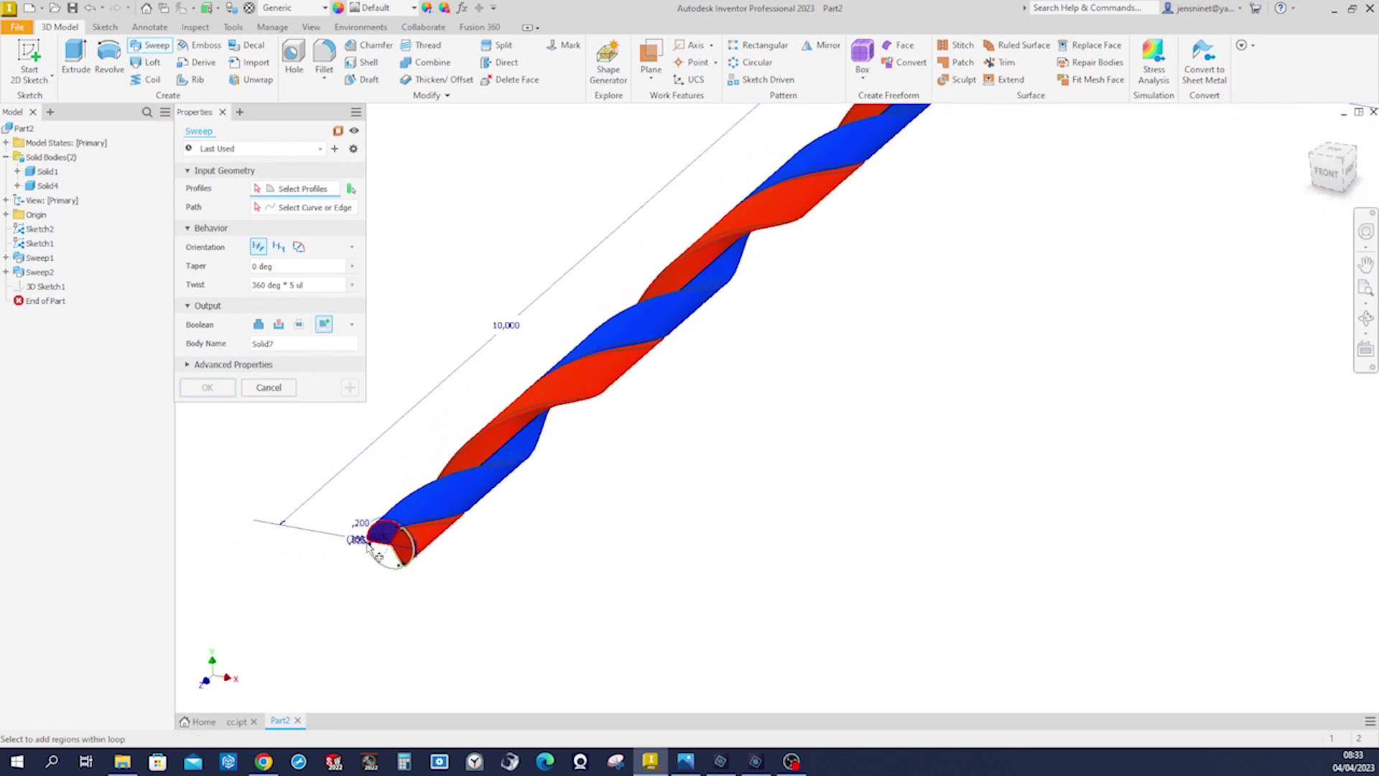
{"action": "left_click", "coordinate": [320, 208]}
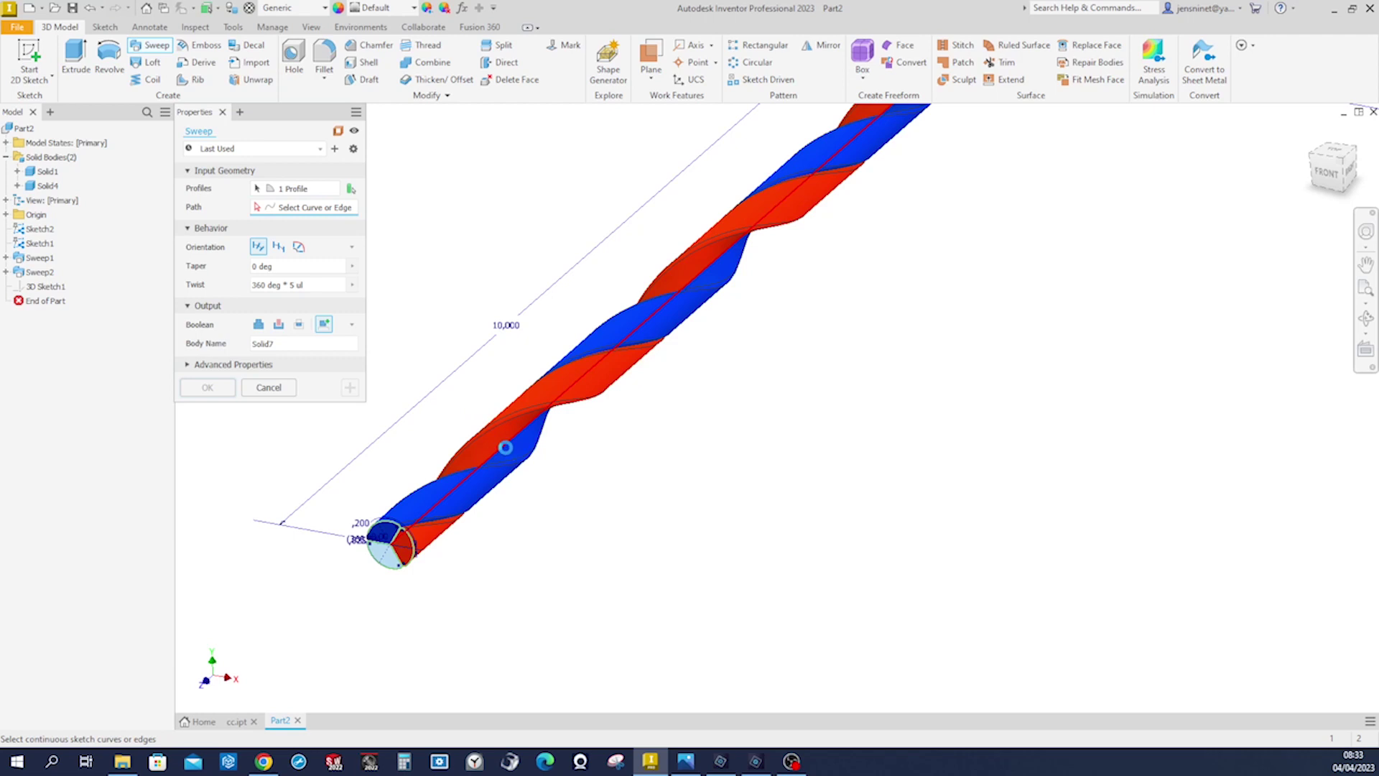
{"action": "left_click", "coordinate": [505, 447]}
{"action": "scroll", "coordinate": [754, 441], "scroll_direction": "down", "scroll_amount": 5}
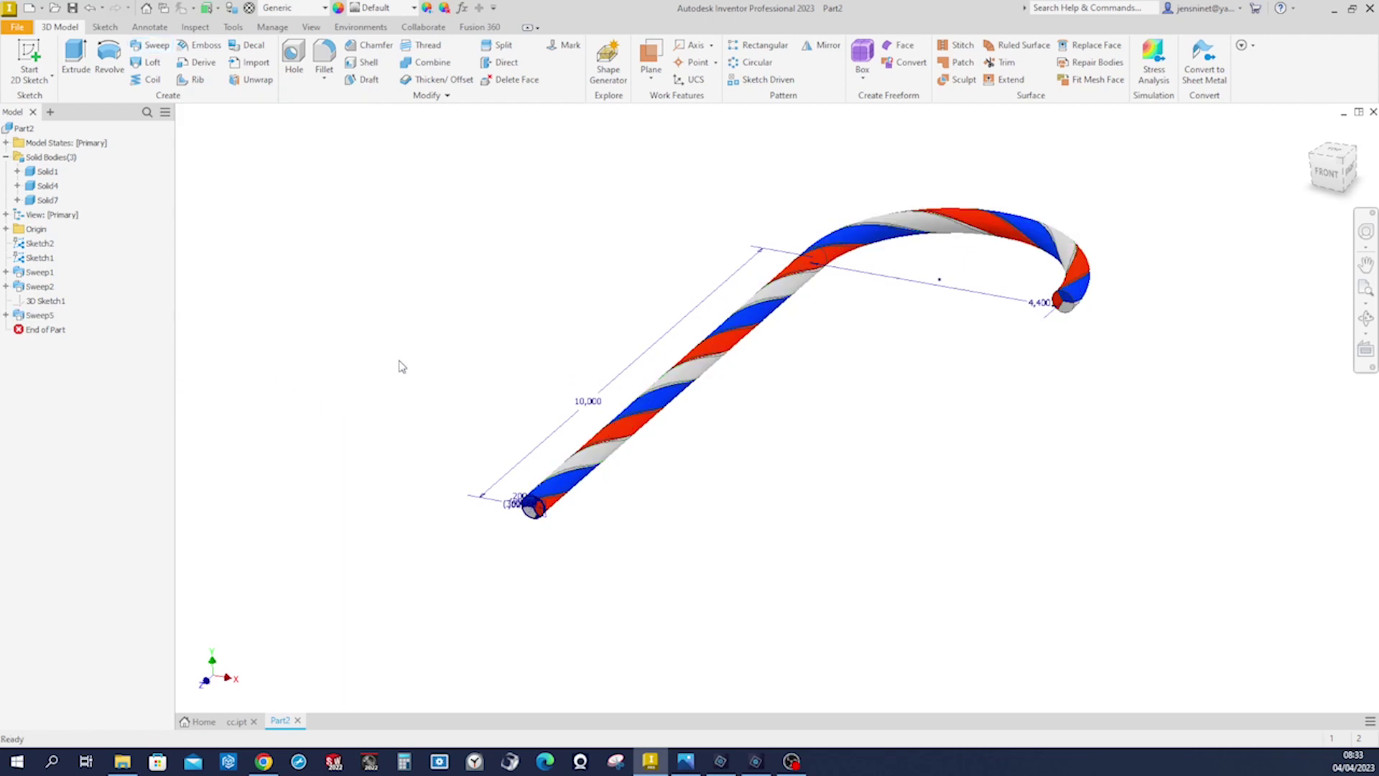
{"action": "left_click", "coordinate": [40, 316]}
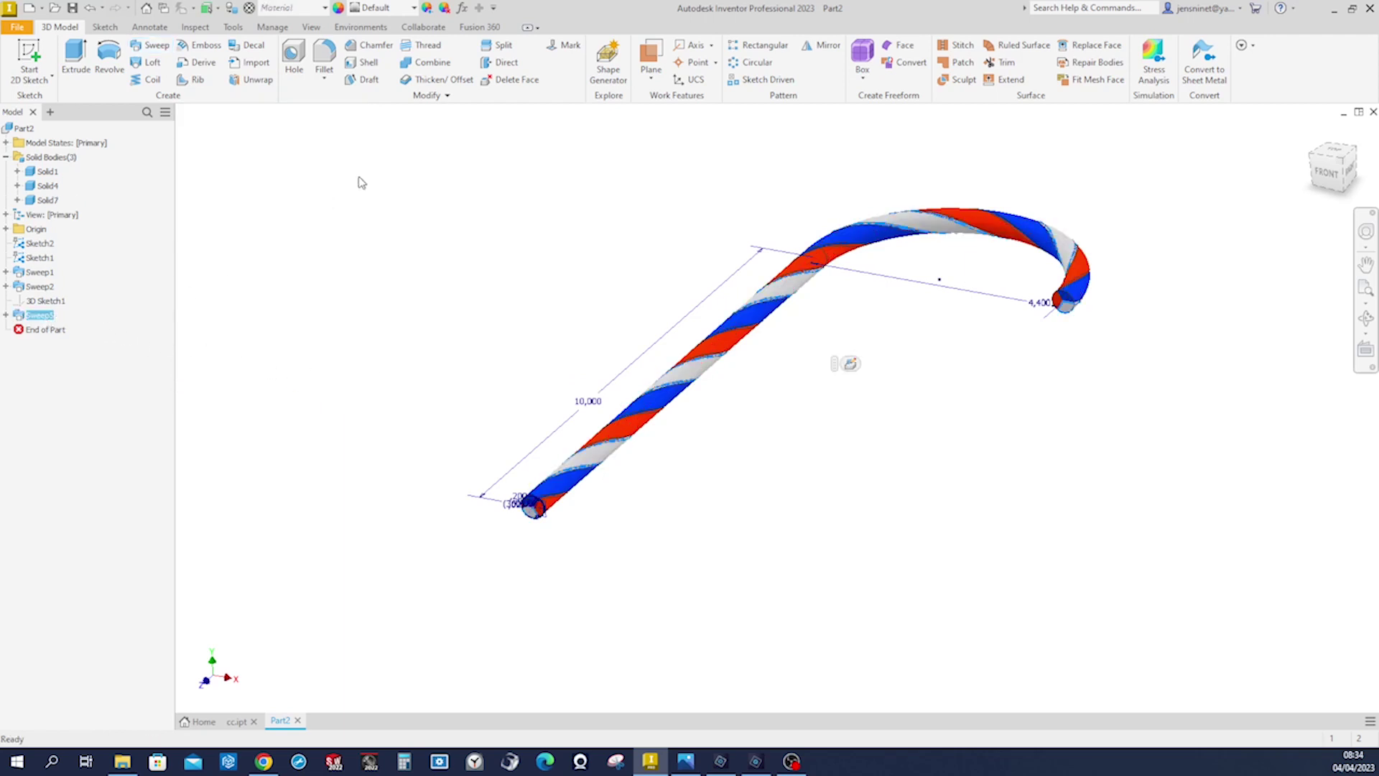
Step: Colour Sweep5 yellow-green (RGB 212, 255, 0) and zoom in on the striped cane
{"action": "left_click", "coordinate": [427, 8]}
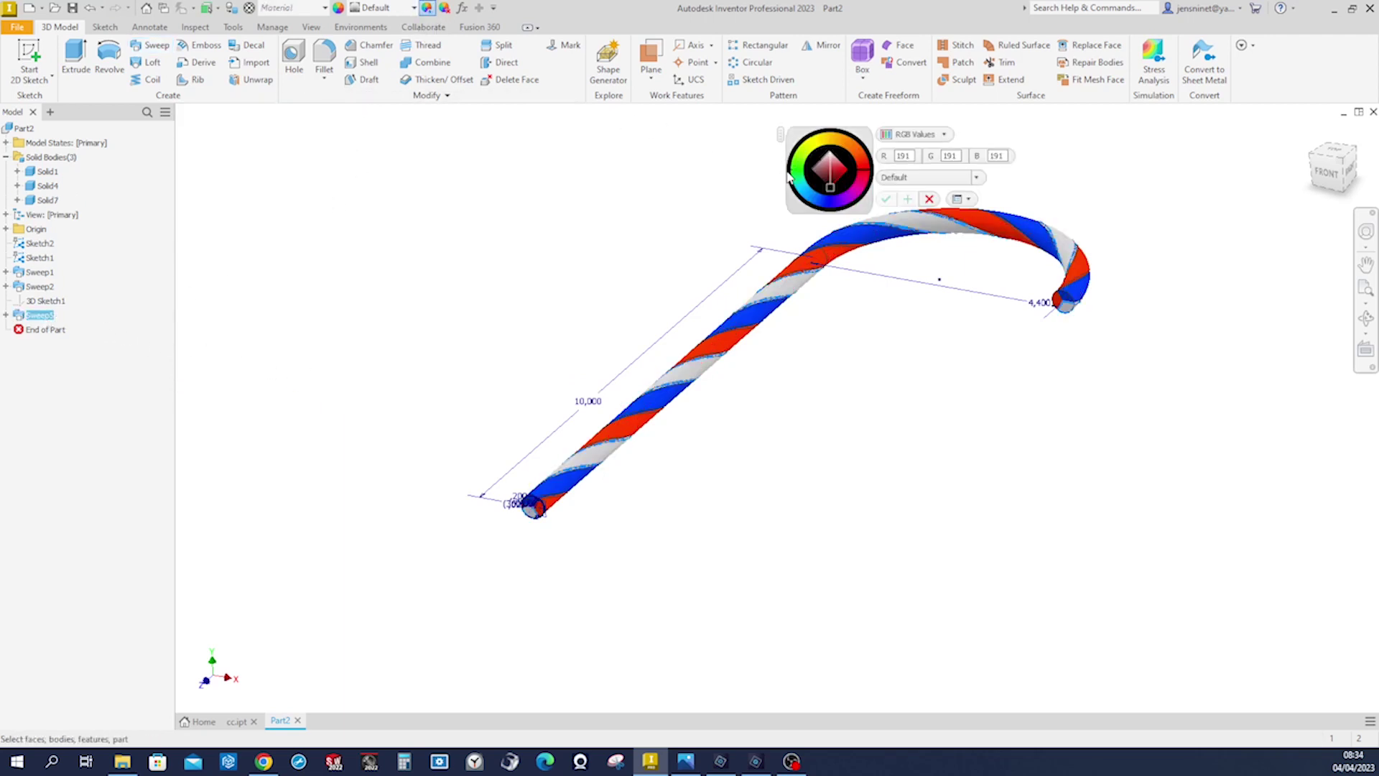
{"action": "left_click", "coordinate": [805, 147]}
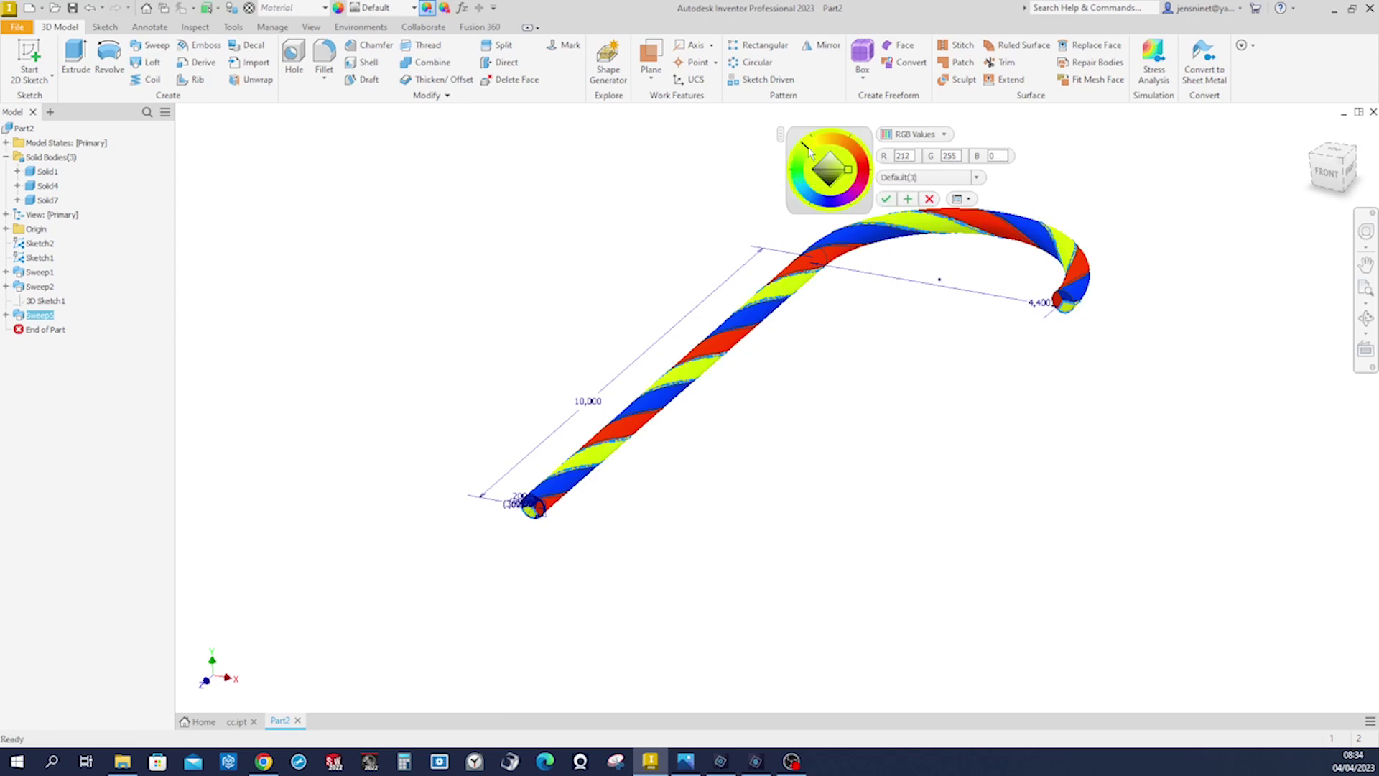
{"action": "left_click", "coordinate": [887, 200]}
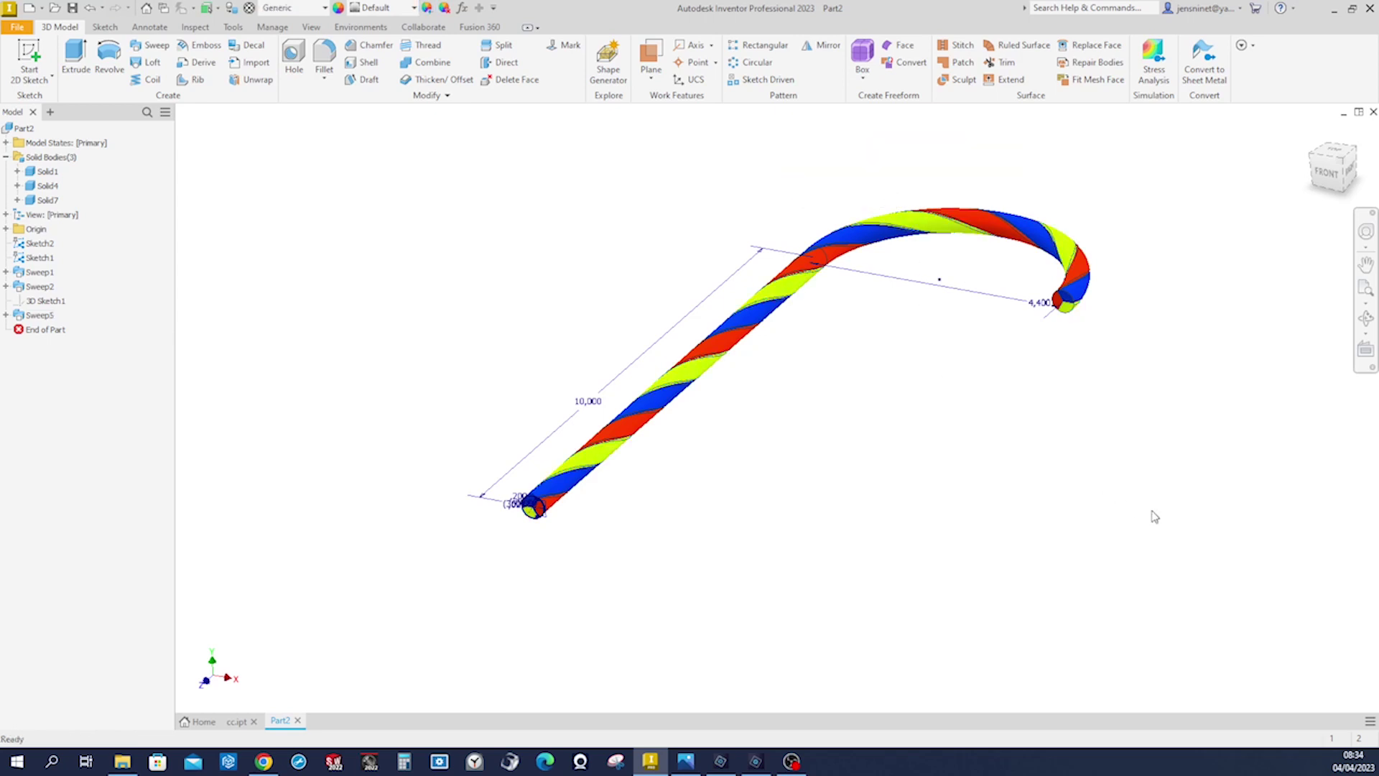
{"action": "scroll", "coordinate": [1154, 516], "scroll_direction": "up", "scroll_amount": 4}
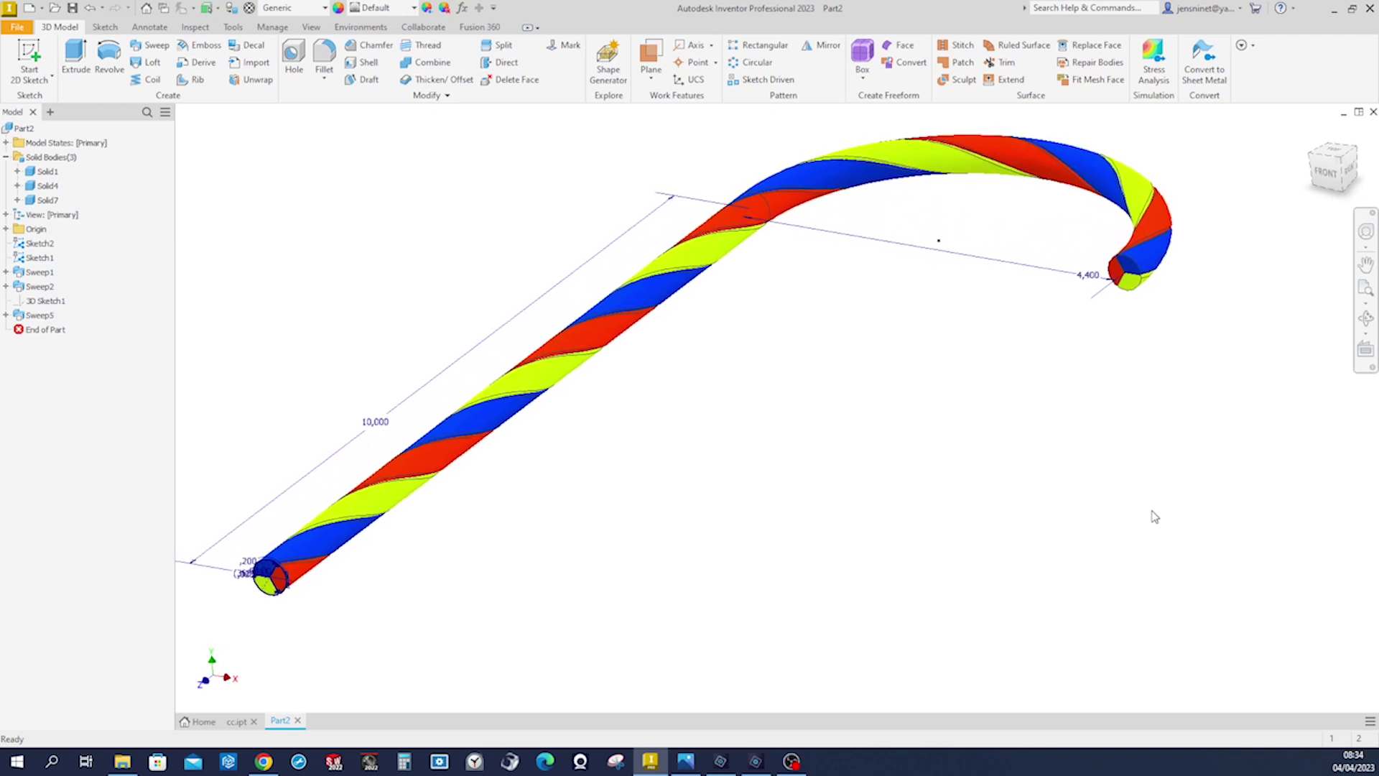